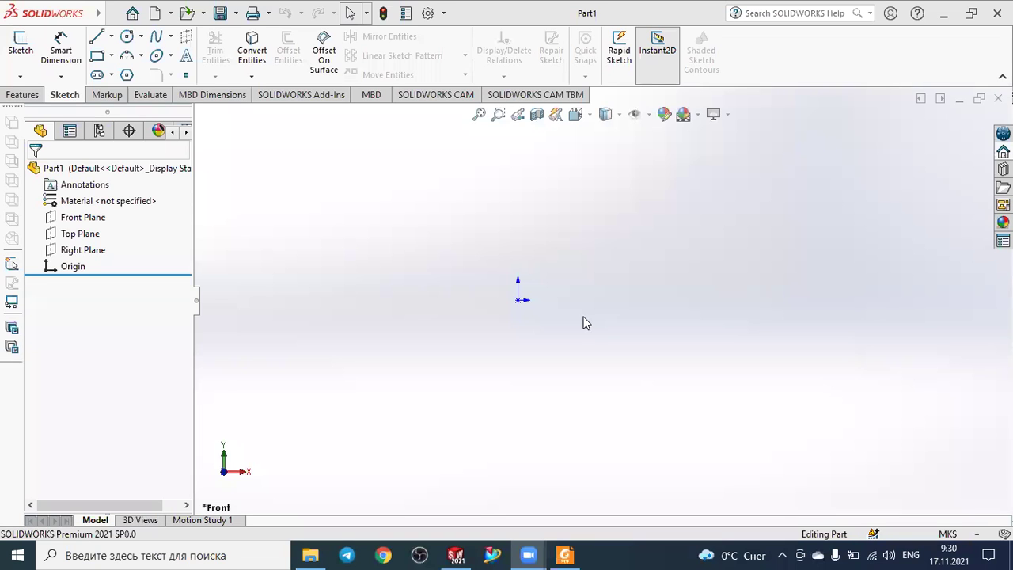
- After viewing the link drawing, draw a Front Plane circle left of the origin and set MMGS units
{"action": "left_click", "coordinate": [575, 548]}
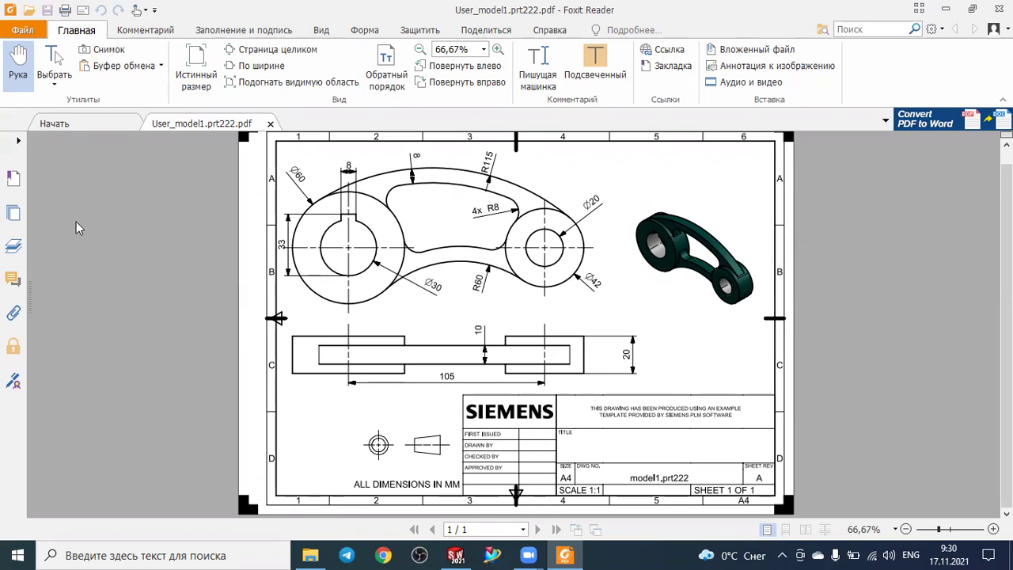
{"action": "key", "text": "alt+Tab"}
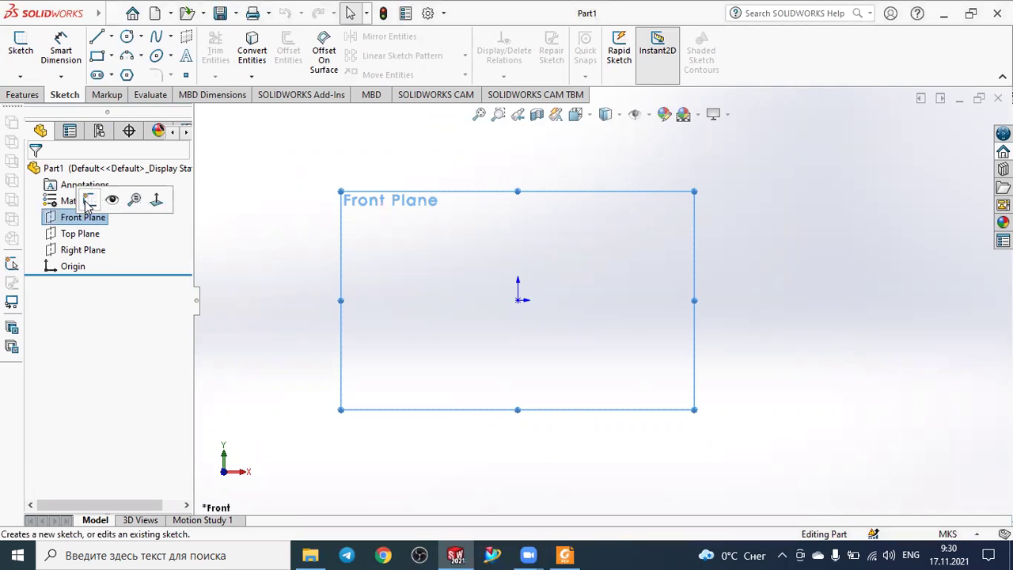
{"action": "left_click", "coordinate": [88, 201]}
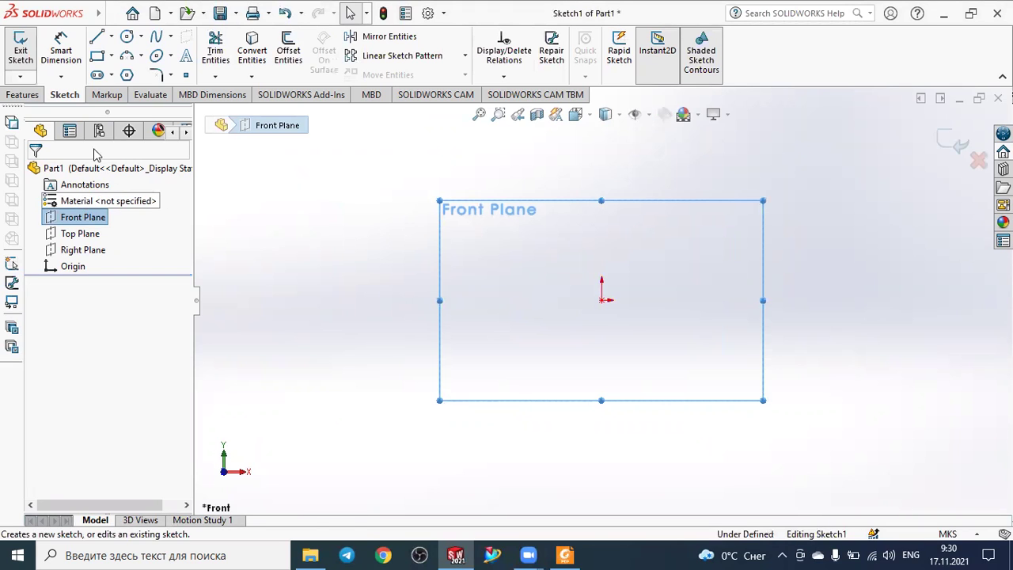
{"action": "left_click", "coordinate": [127, 36]}
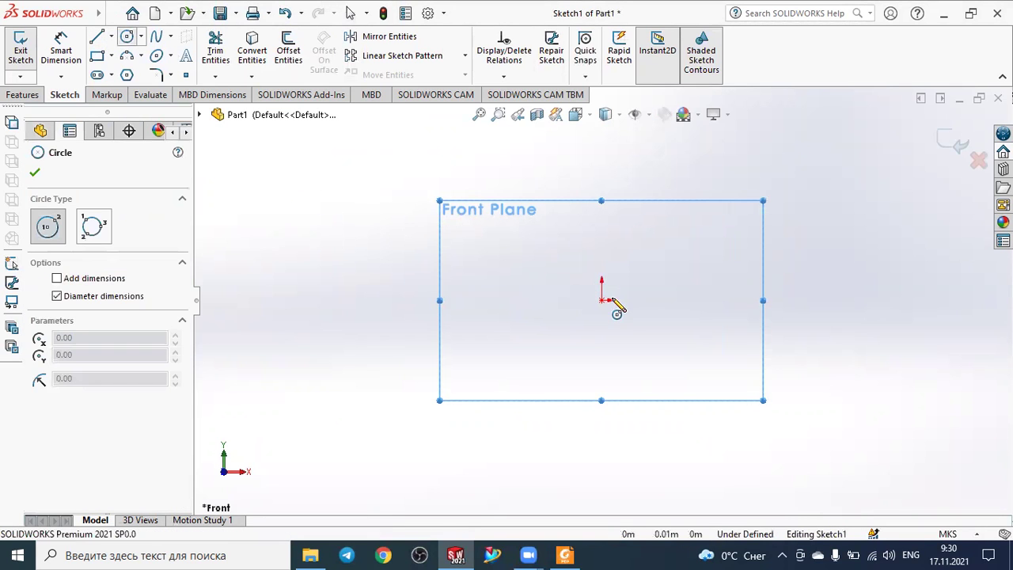
{"action": "left_click", "coordinate": [499, 301]}
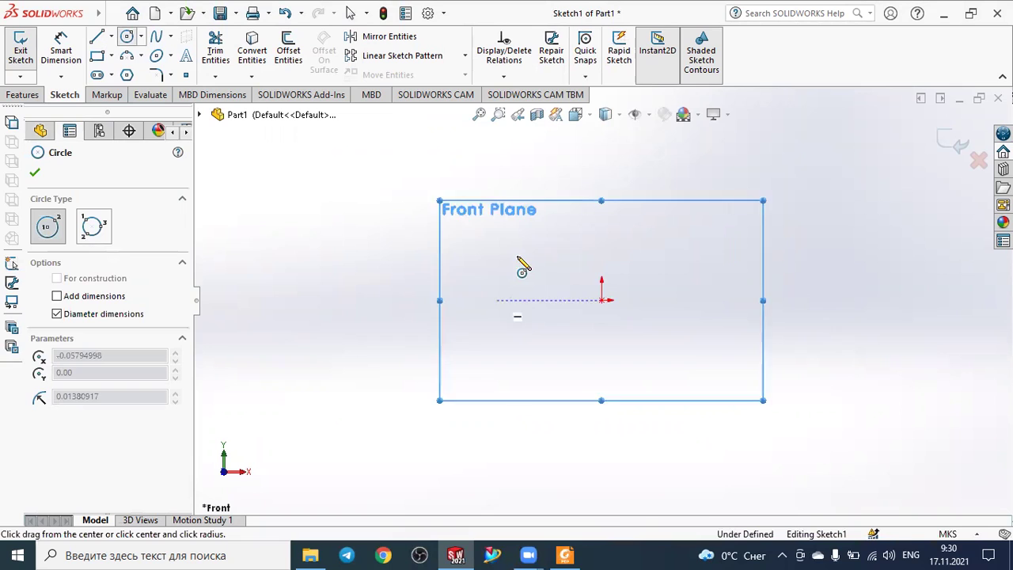
{"action": "left_click", "coordinate": [523, 256]}
{"action": "key", "text": "Return"}
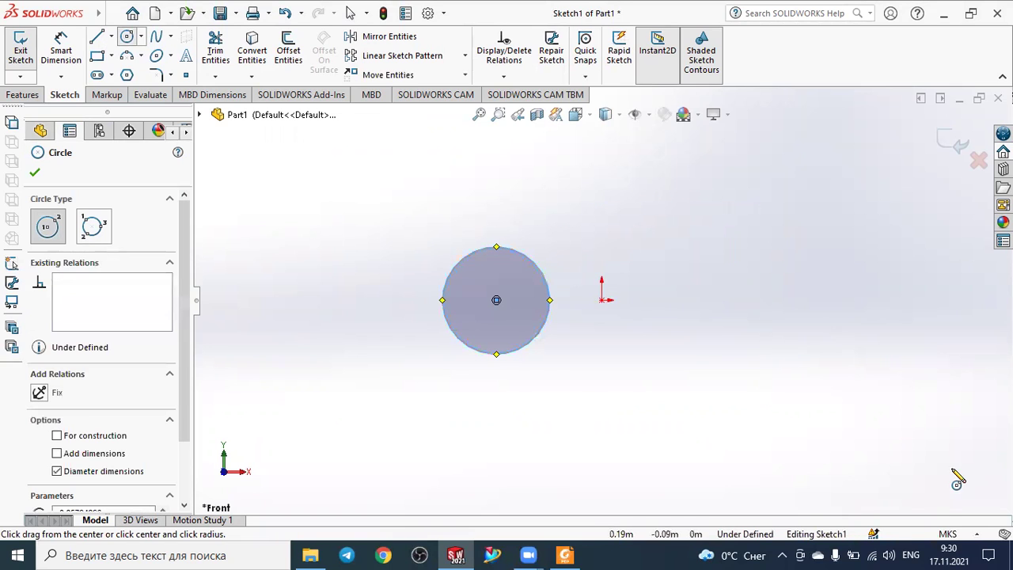
{"action": "left_click", "coordinate": [947, 537]}
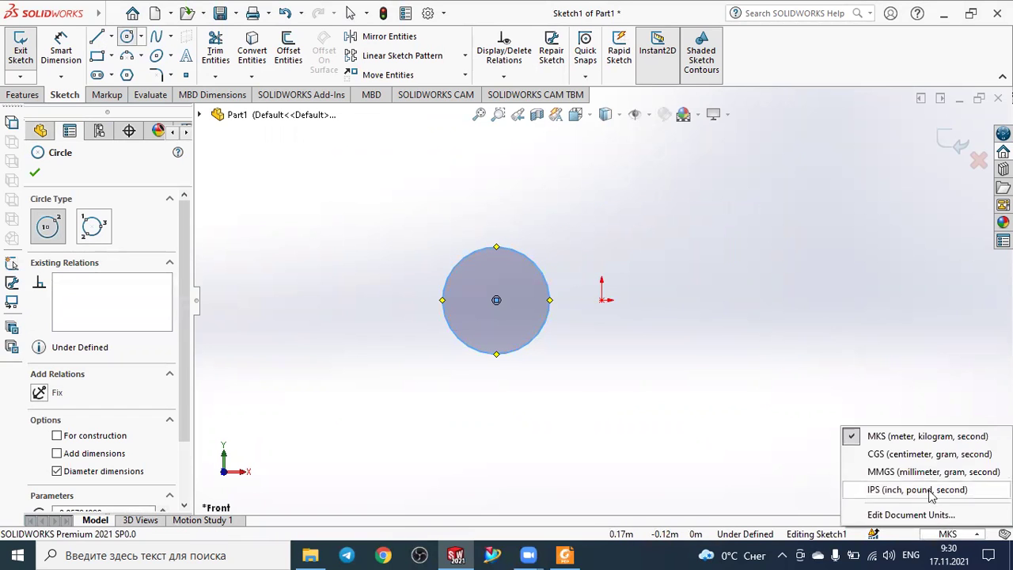
{"action": "left_click", "coordinate": [887, 473]}
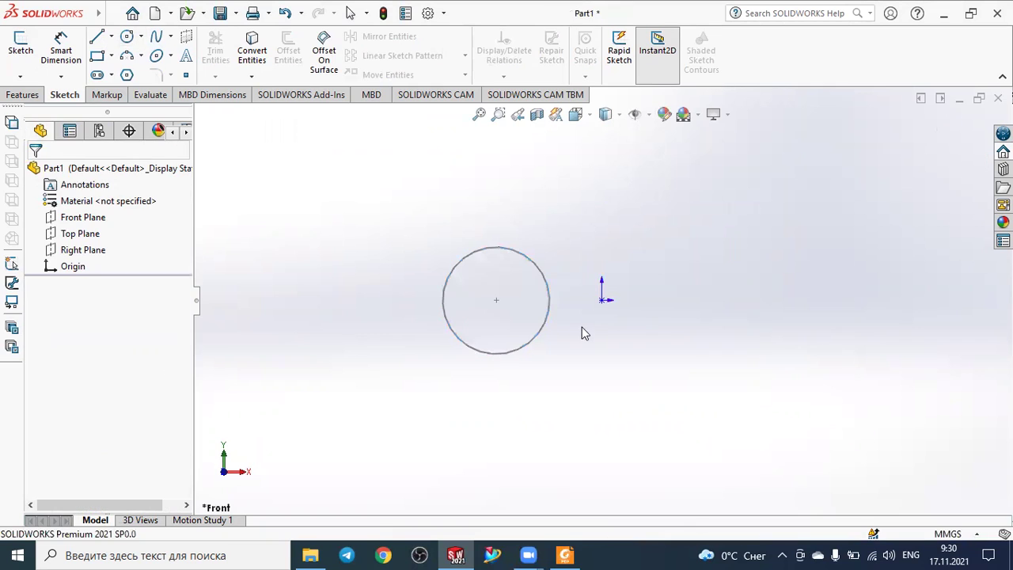
- Reopen the sketch and draw a smaller circle concentric with the left circle
{"action": "left_click", "coordinate": [541, 275]}
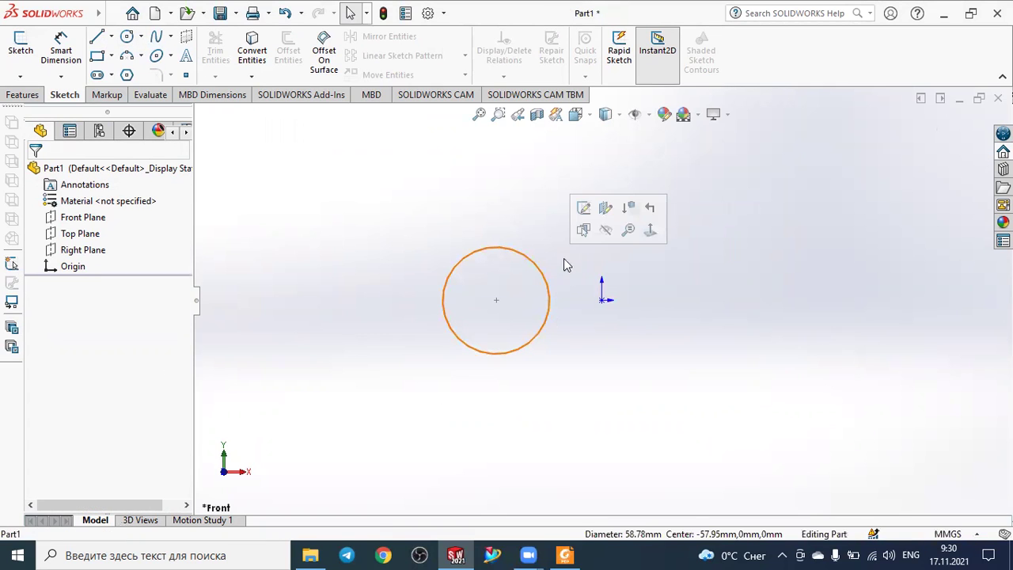
{"action": "left_click", "coordinate": [587, 207]}
{"action": "left_click", "coordinate": [502, 291]}
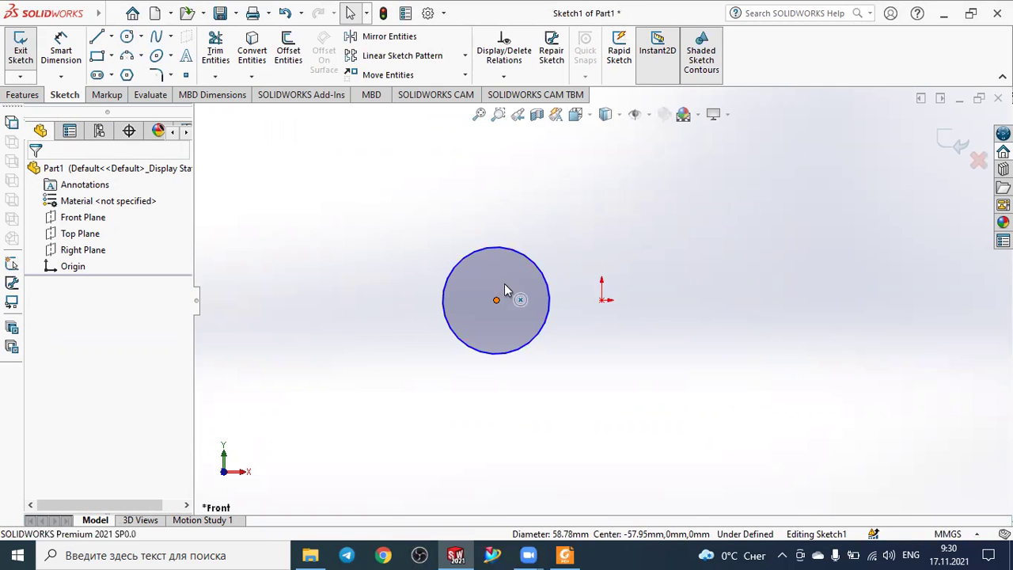
{"action": "left_click", "coordinate": [496, 300]}
{"action": "left_click", "coordinate": [126, 36]}
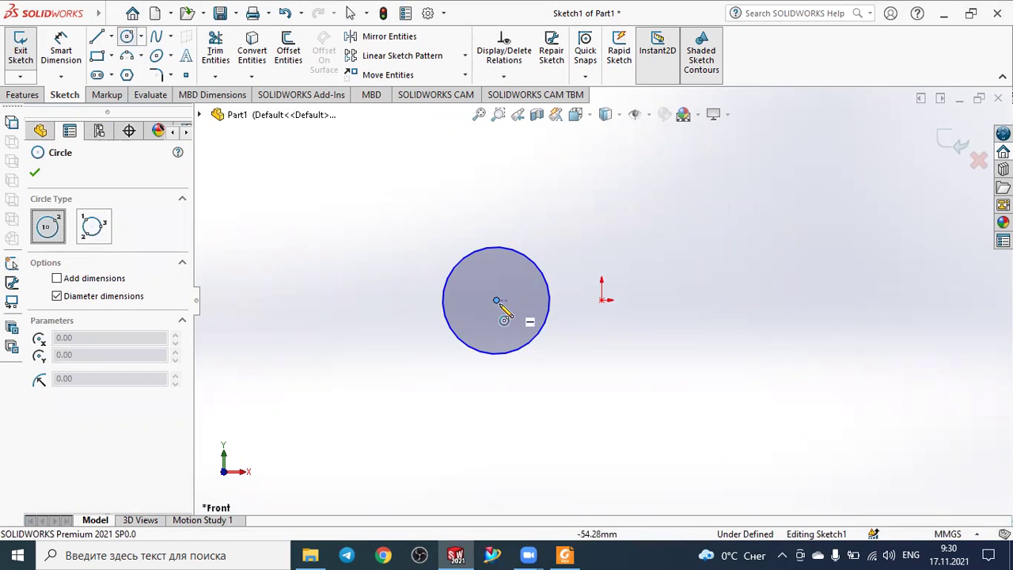
{"action": "key", "text": "Escape"}
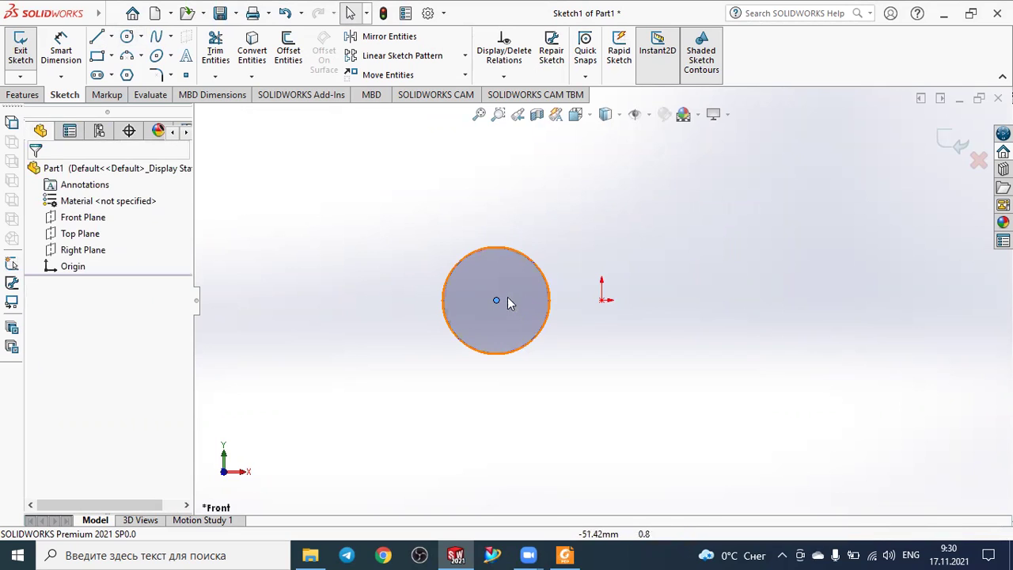
{"action": "left_click", "coordinate": [128, 37]}
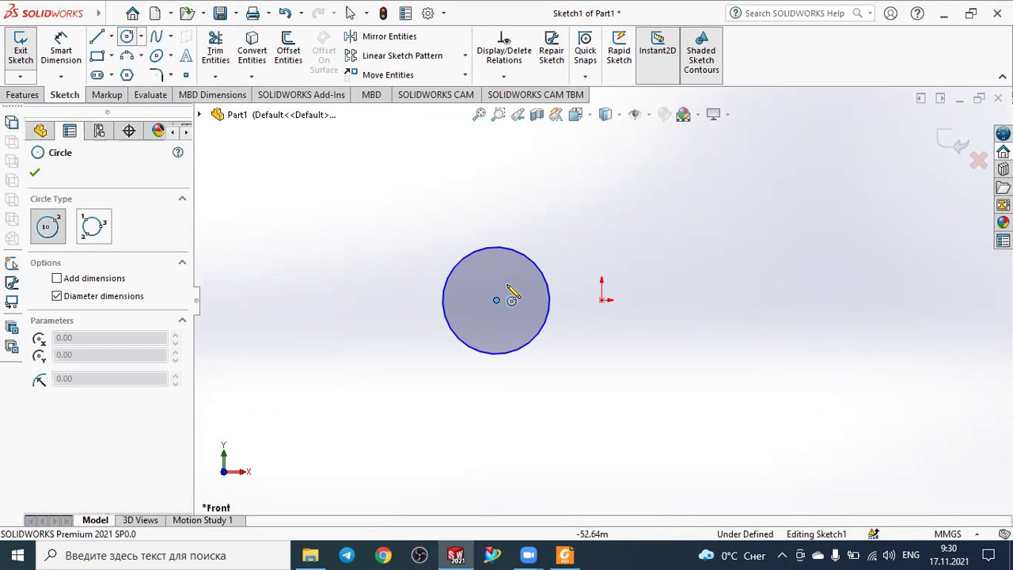
{"action": "left_click", "coordinate": [496, 300]}
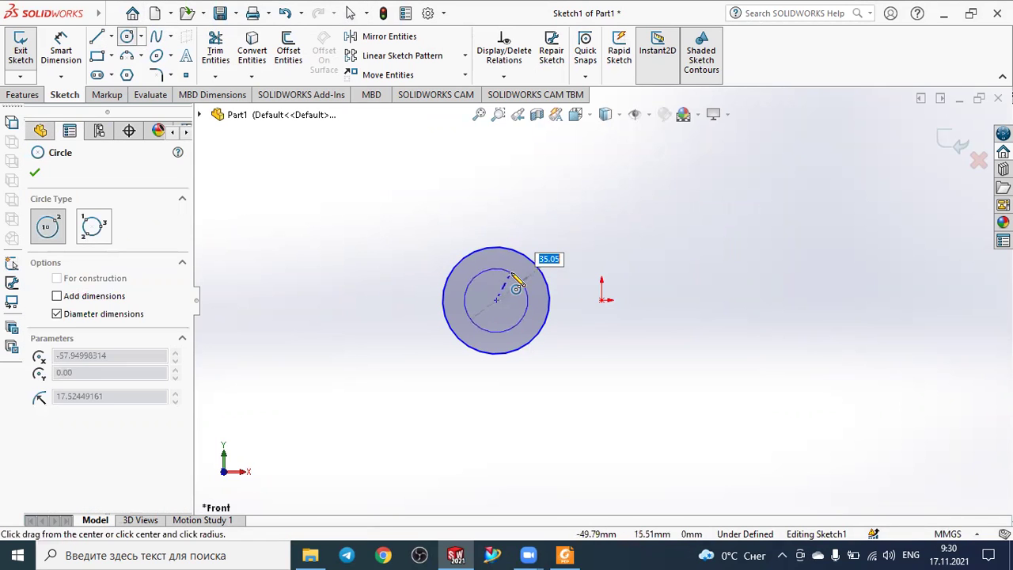
{"action": "left_click", "coordinate": [514, 274]}
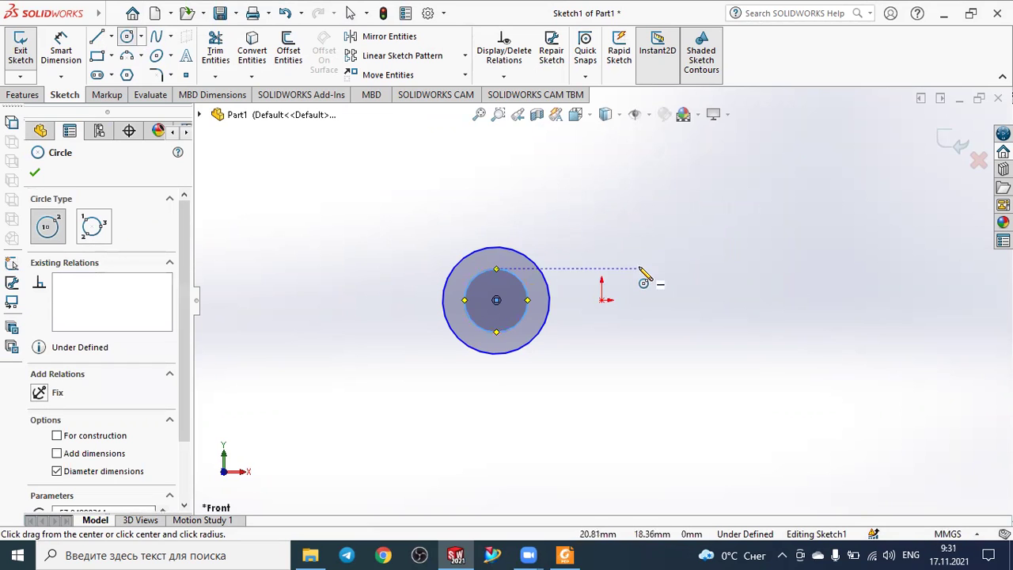
- Draw a small and a larger concentric circle right of the origin
{"action": "left_click", "coordinate": [749, 299]}
{"action": "left_click", "coordinate": [761, 280]}
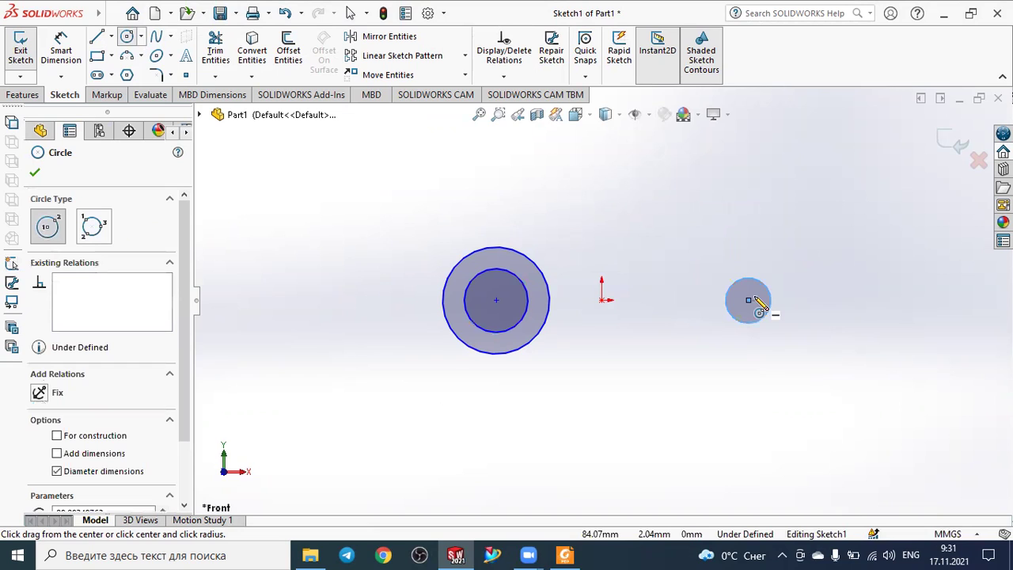
{"action": "left_click", "coordinate": [749, 299]}
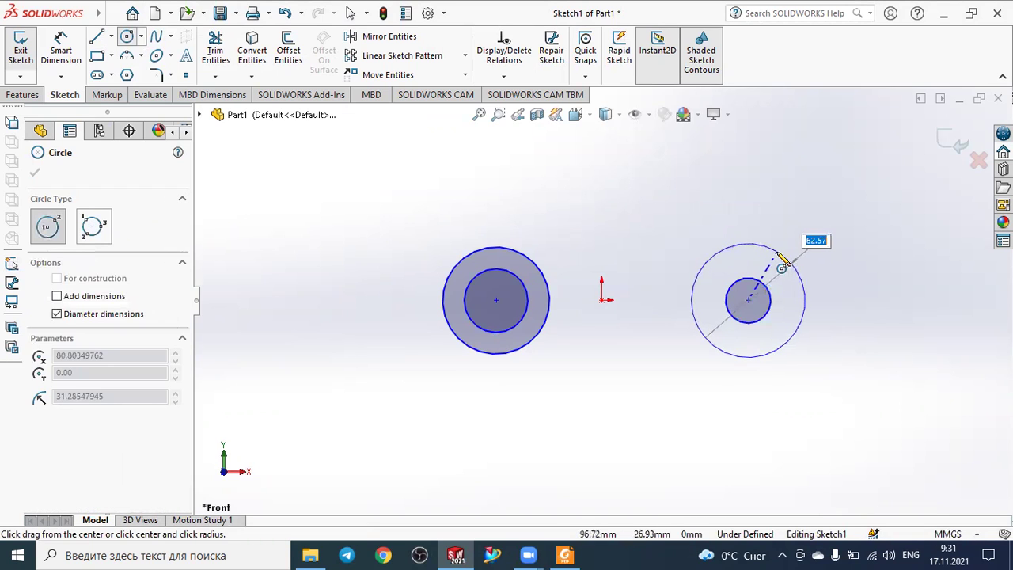
{"action": "left_click", "coordinate": [788, 261]}
{"action": "key", "text": "Escape"}
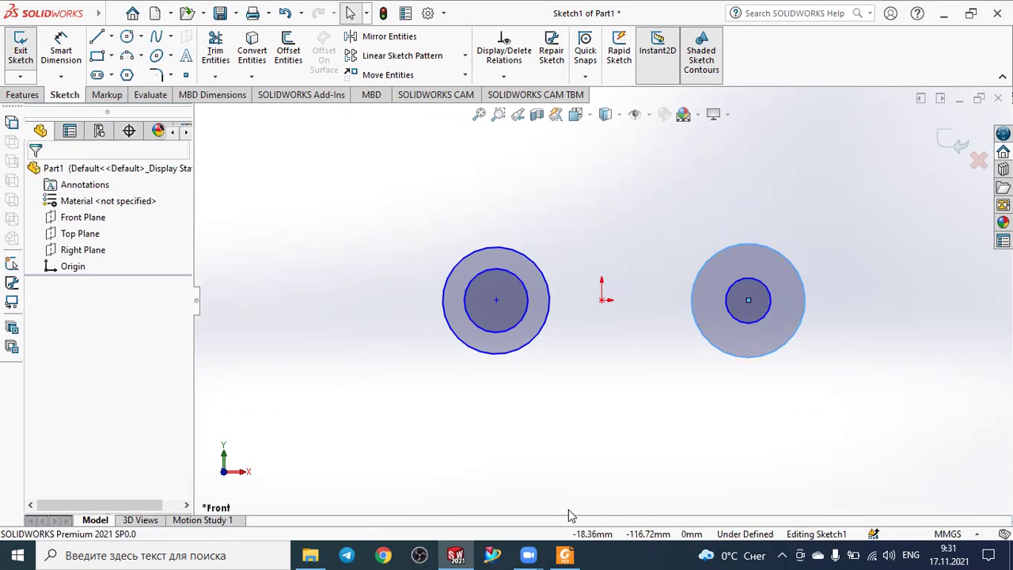
{"action": "left_click", "coordinate": [564, 555]}
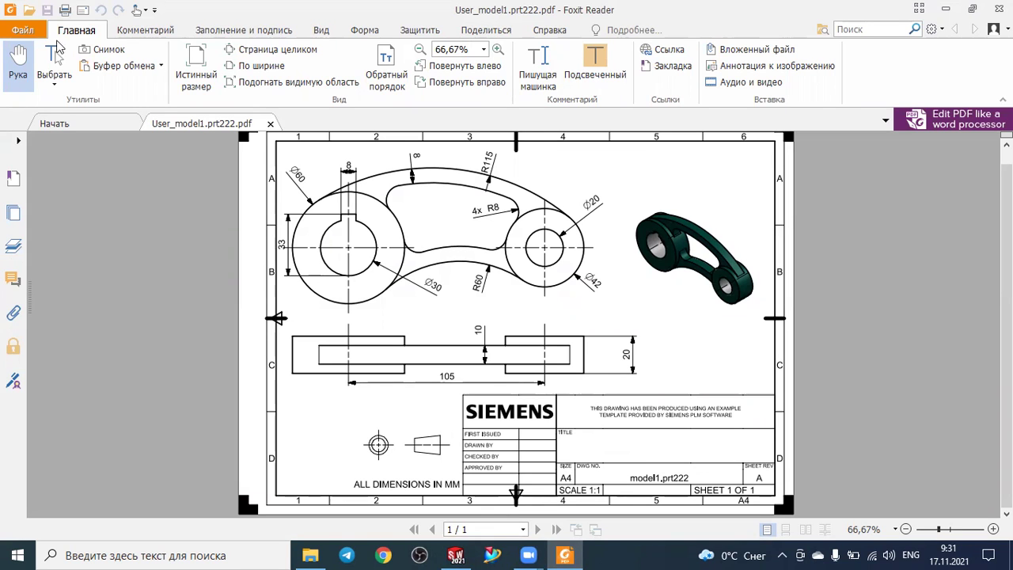
{"action": "key", "text": "alt+Tab"}
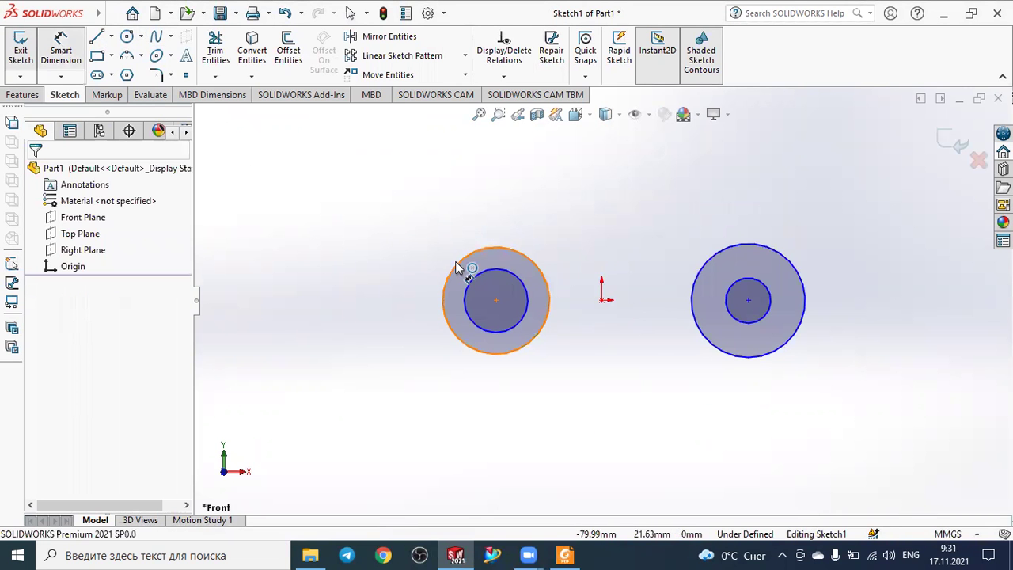
- Dimension the left outer circle Ø60 and inner circle Ø30, then recheck the reference drawing
{"action": "left_click", "coordinate": [459, 267]}
{"action": "left_click", "coordinate": [321, 241]}
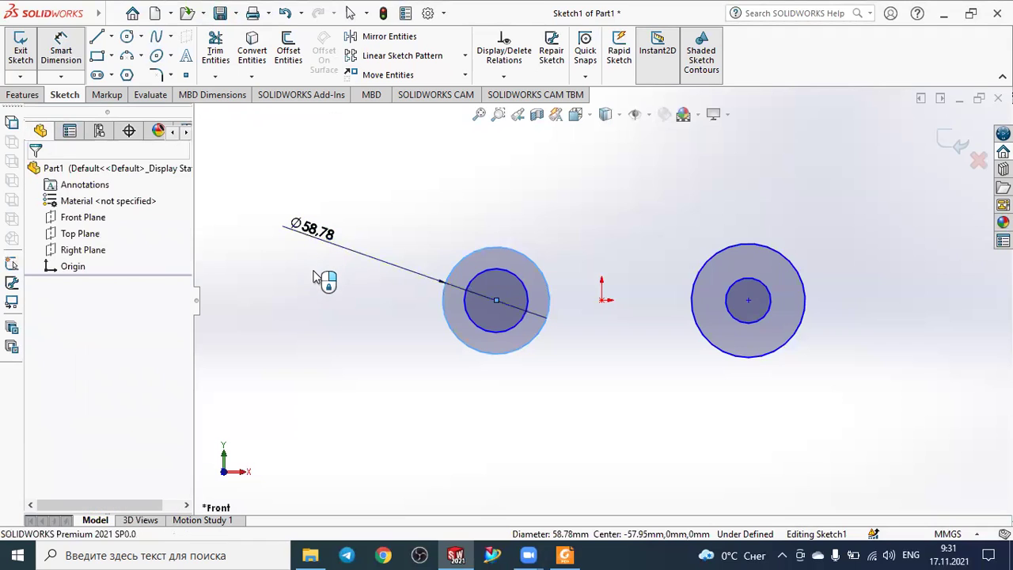
{"action": "type", "text": "60"}
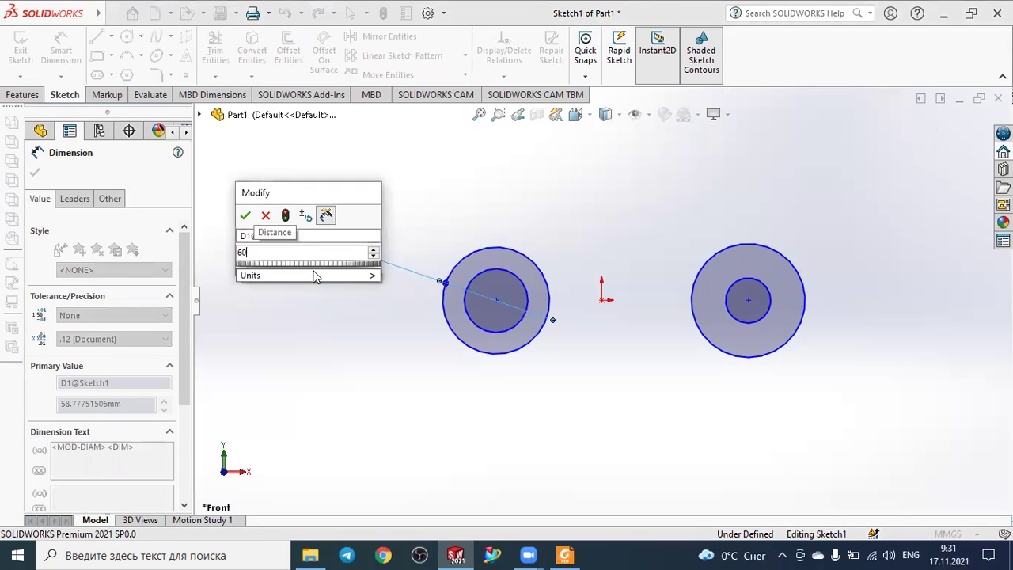
{"action": "key", "text": "Return"}
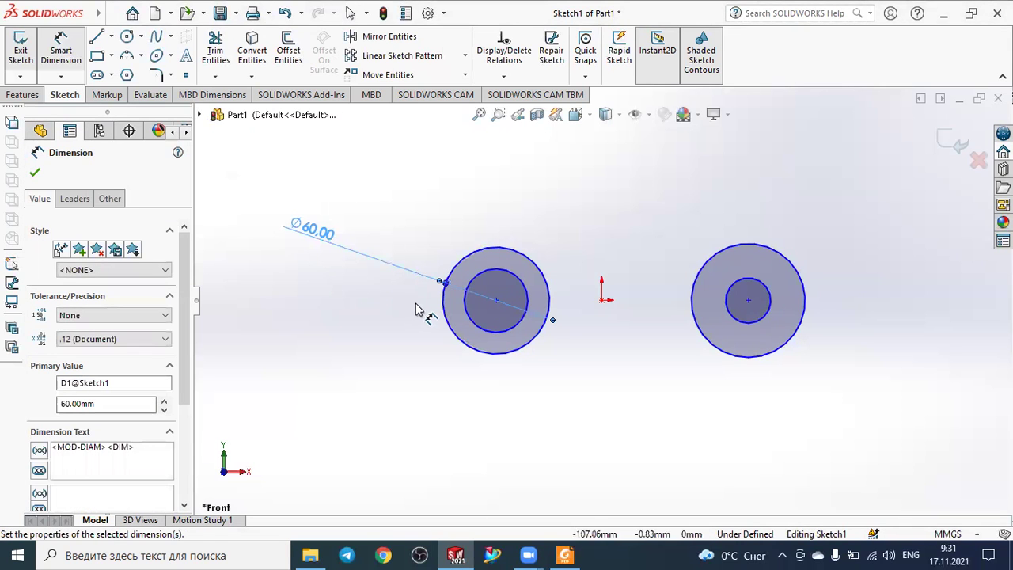
{"action": "left_click", "coordinate": [475, 326]}
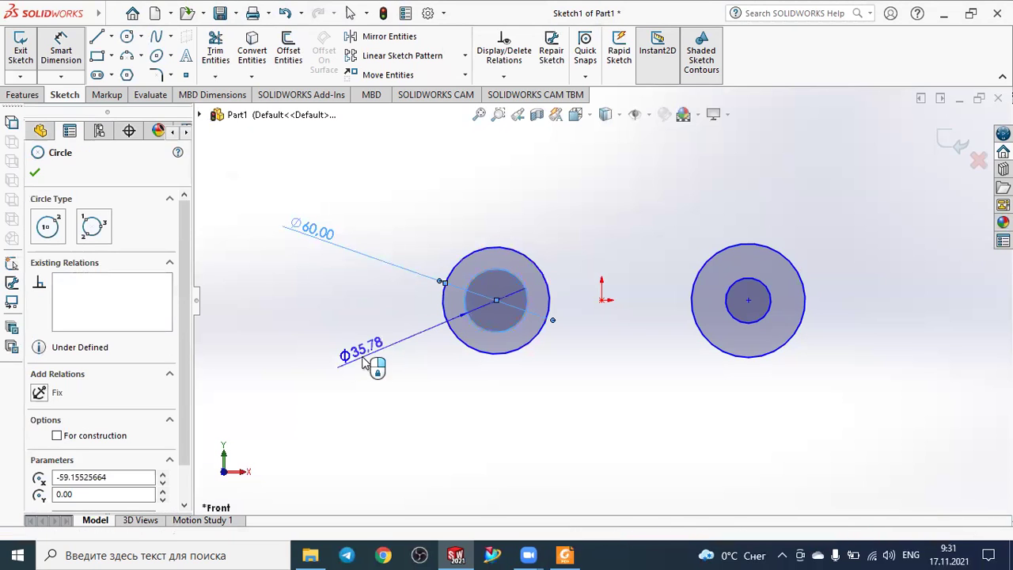
{"action": "left_click", "coordinate": [336, 366]}
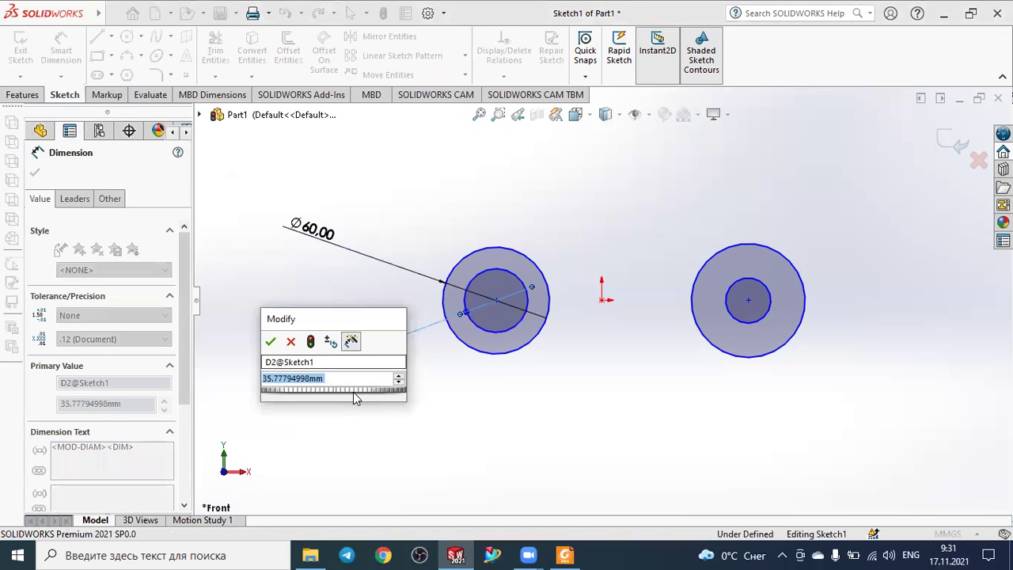
{"action": "type", "text": "30"}
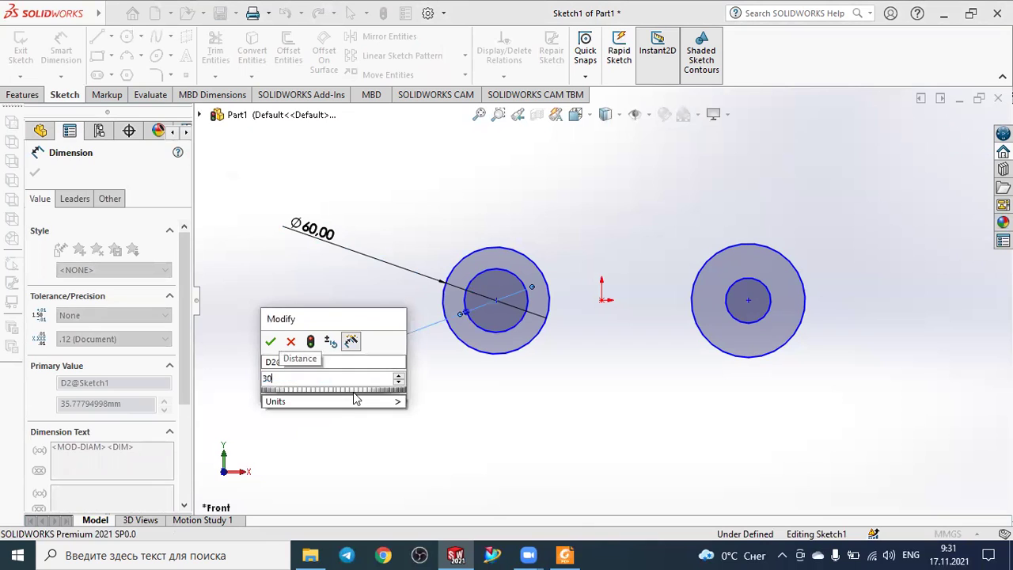
{"action": "key", "text": "Return"}
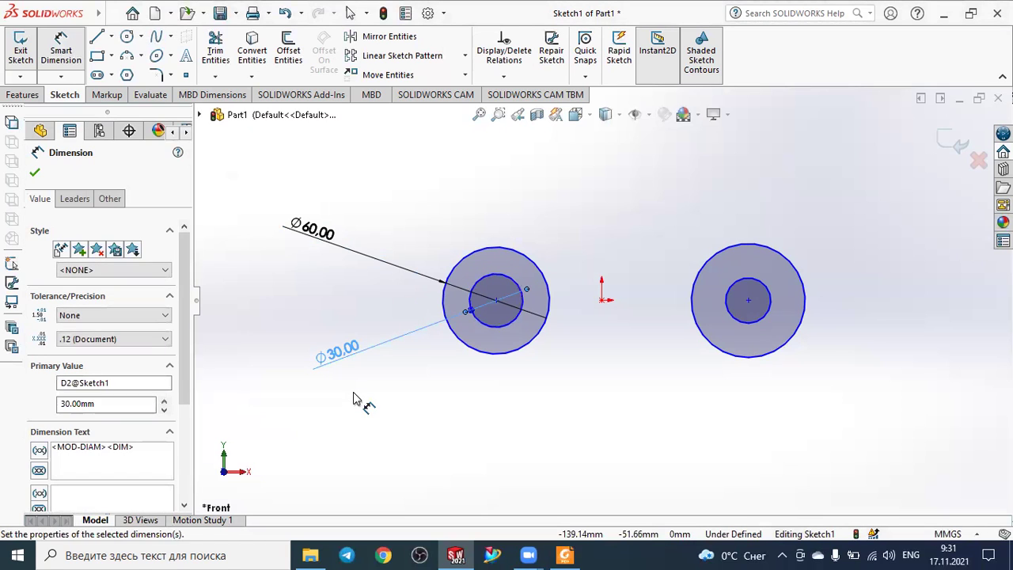
{"action": "key", "text": "Escape"}
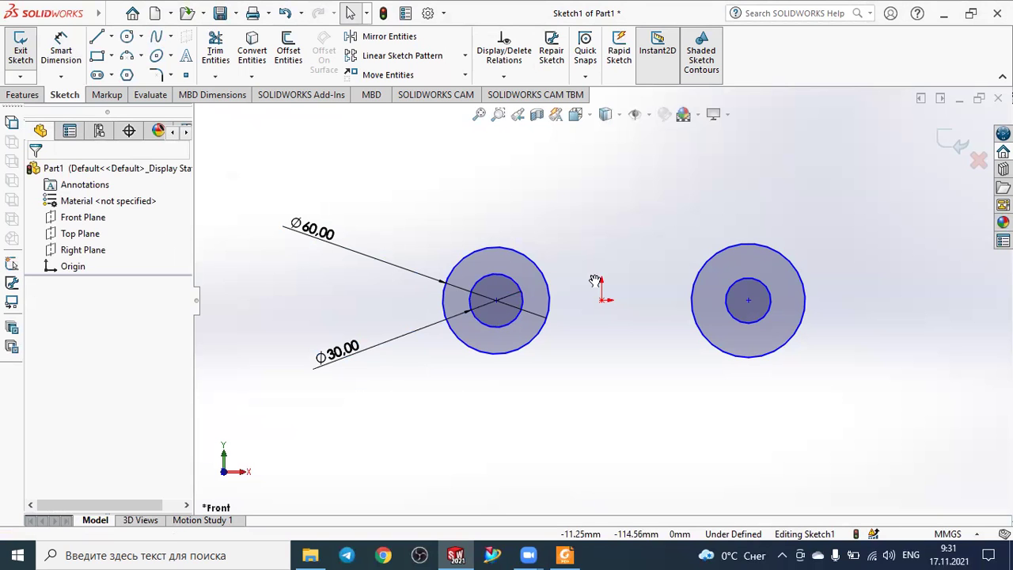
{"action": "key", "text": "alt+Tab"}
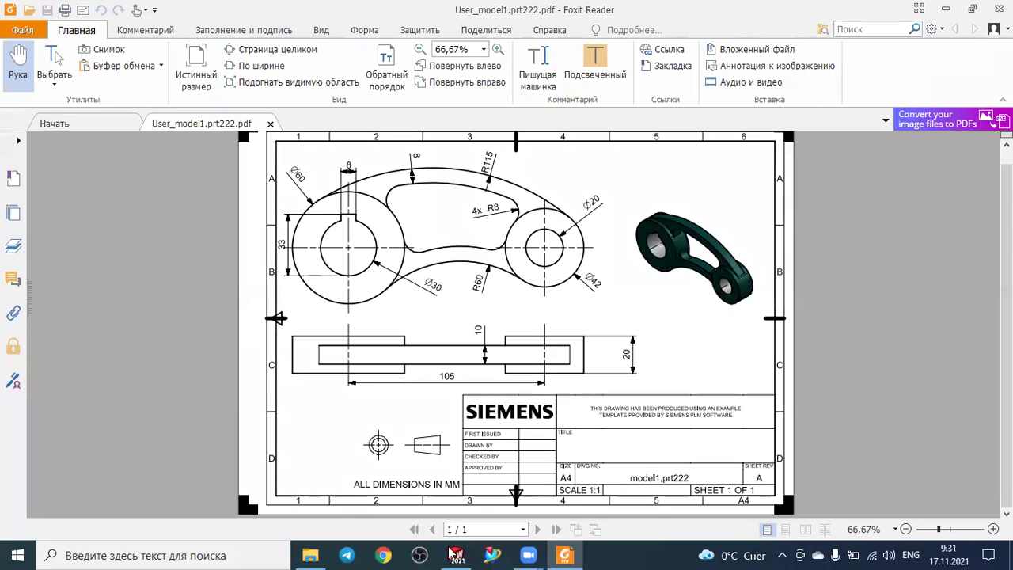
{"action": "left_click", "coordinate": [453, 553]}
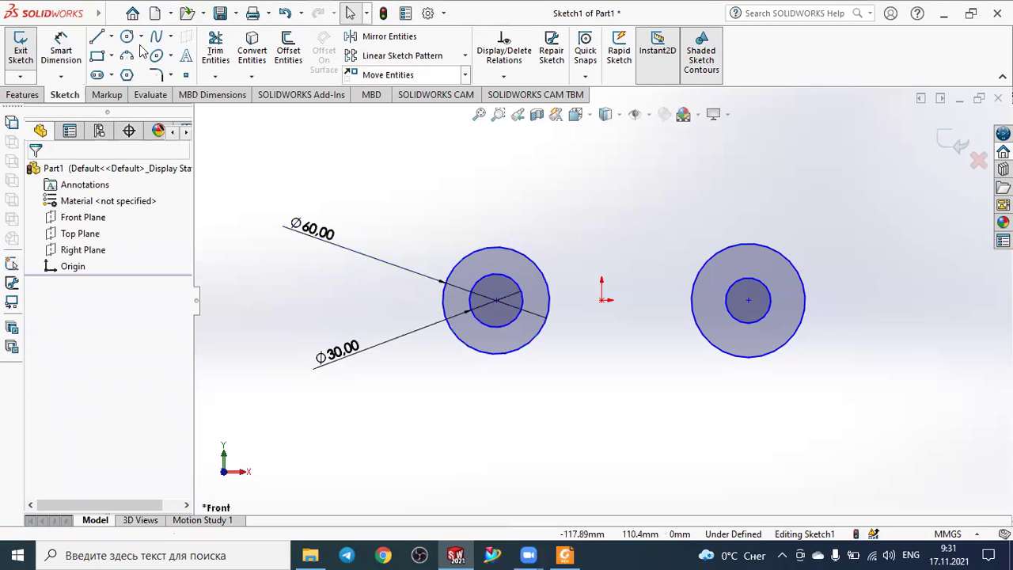
- Give the right outer circle a 42 mm diameter
{"action": "left_click", "coordinate": [59, 46]}
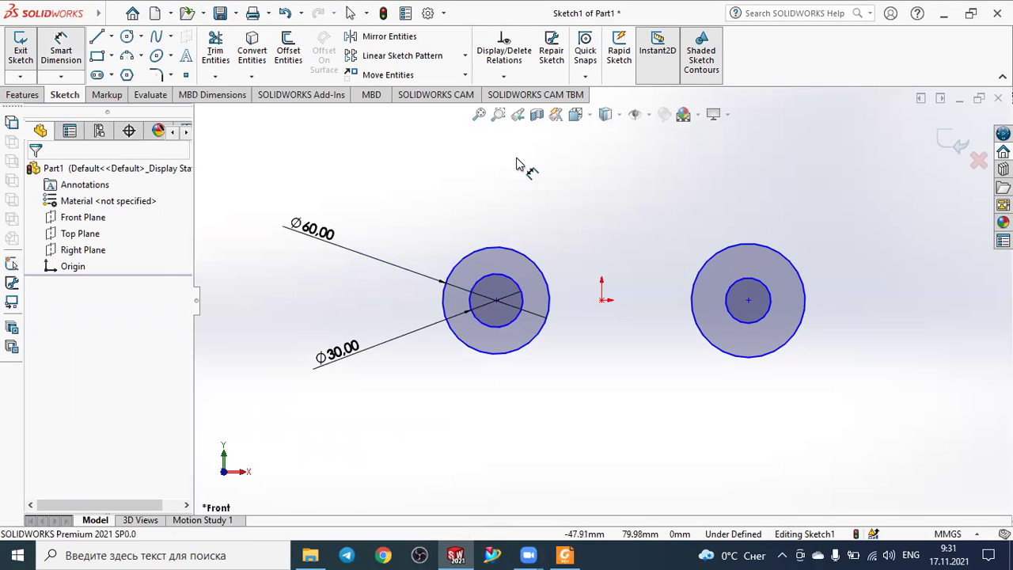
{"action": "left_click", "coordinate": [789, 265]}
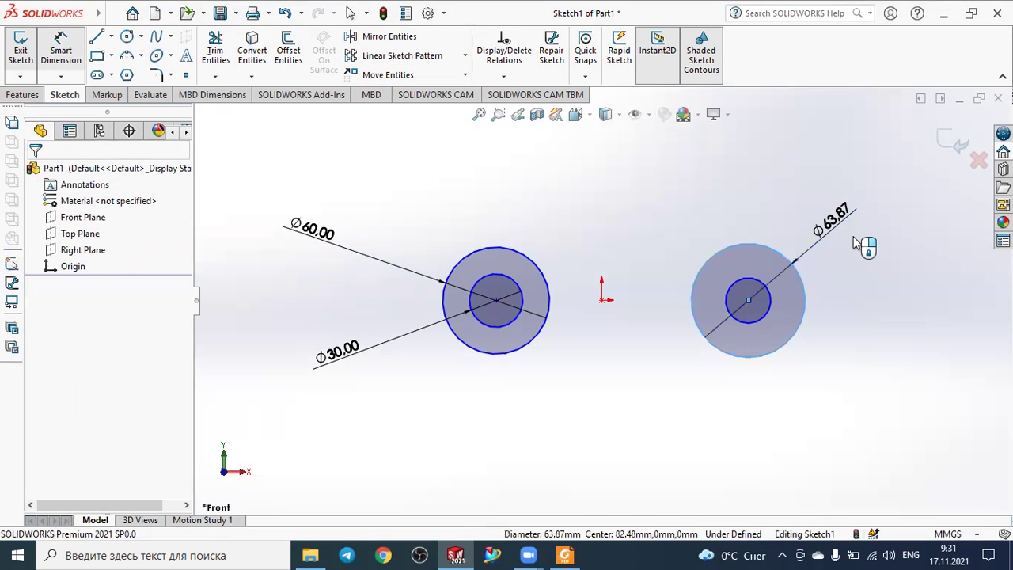
{"action": "left_click", "coordinate": [856, 243]}
{"action": "type", "text": "42"}
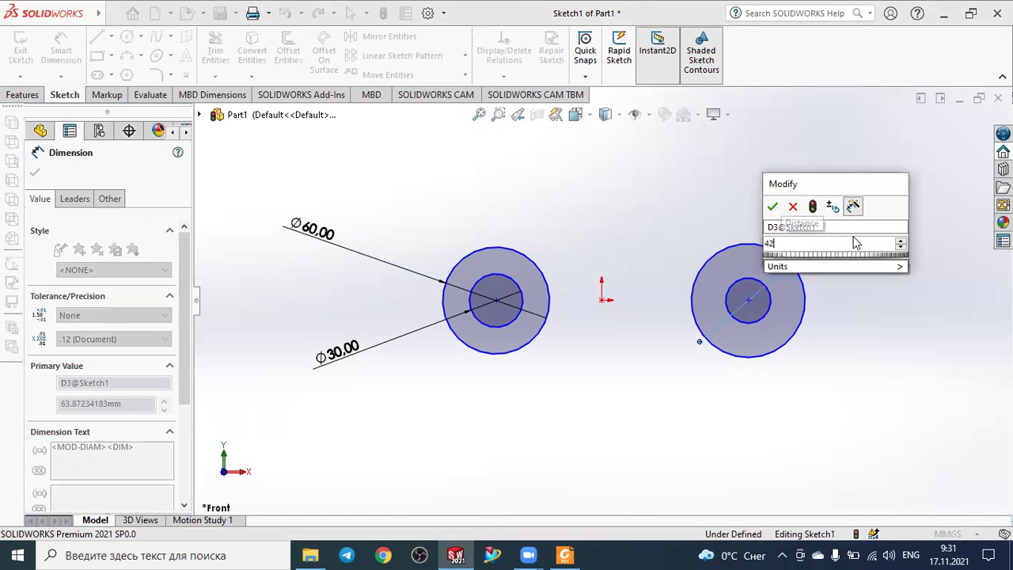
{"action": "key", "text": "Return"}
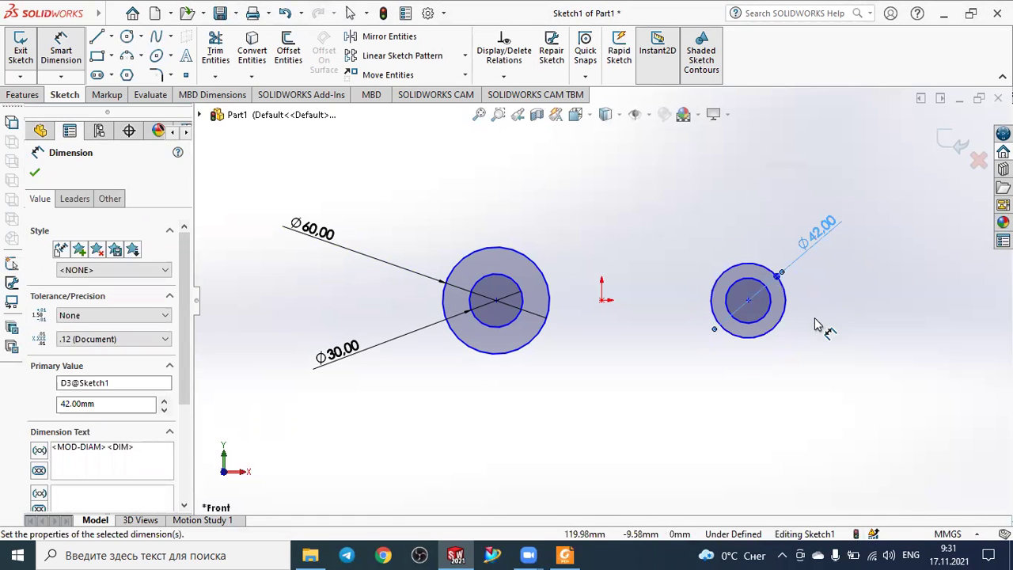
{"action": "key", "text": "Escape"}
- Give the right inner circle a 20 mm diameter and compare with the reference PDF
{"action": "left_click", "coordinate": [762, 321]}
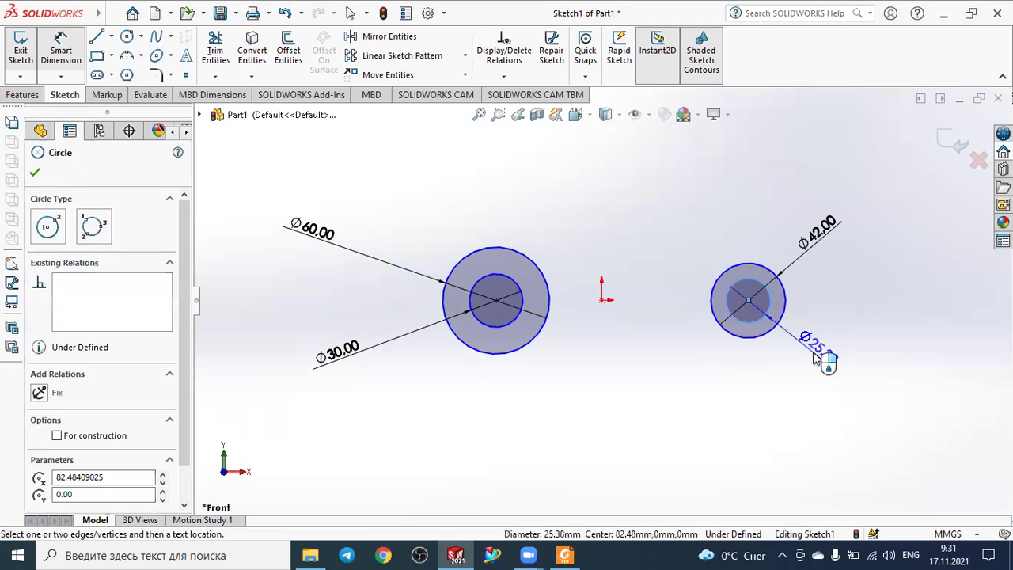
{"action": "left_click", "coordinate": [813, 394]}
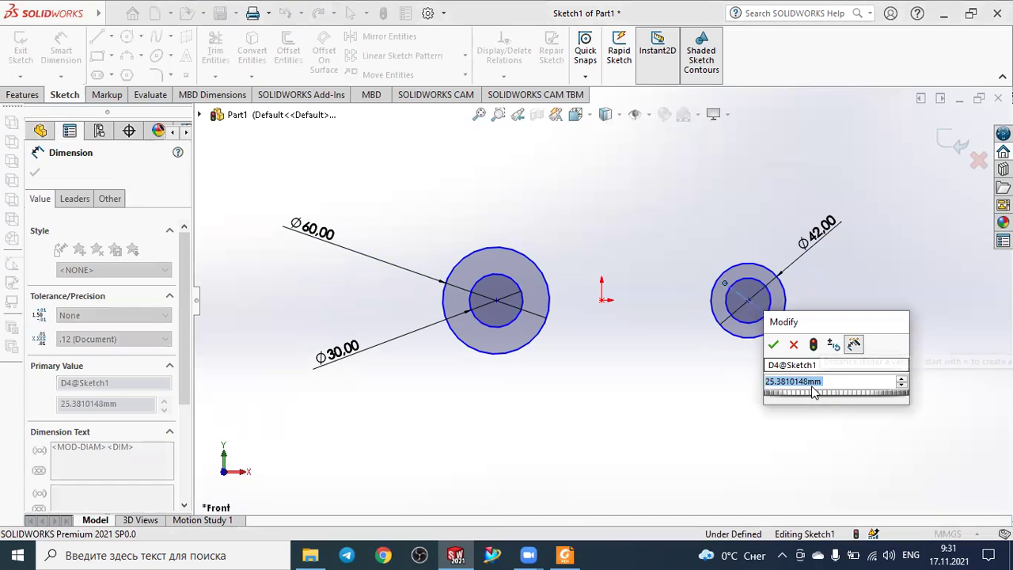
{"action": "type", "text": "20"}
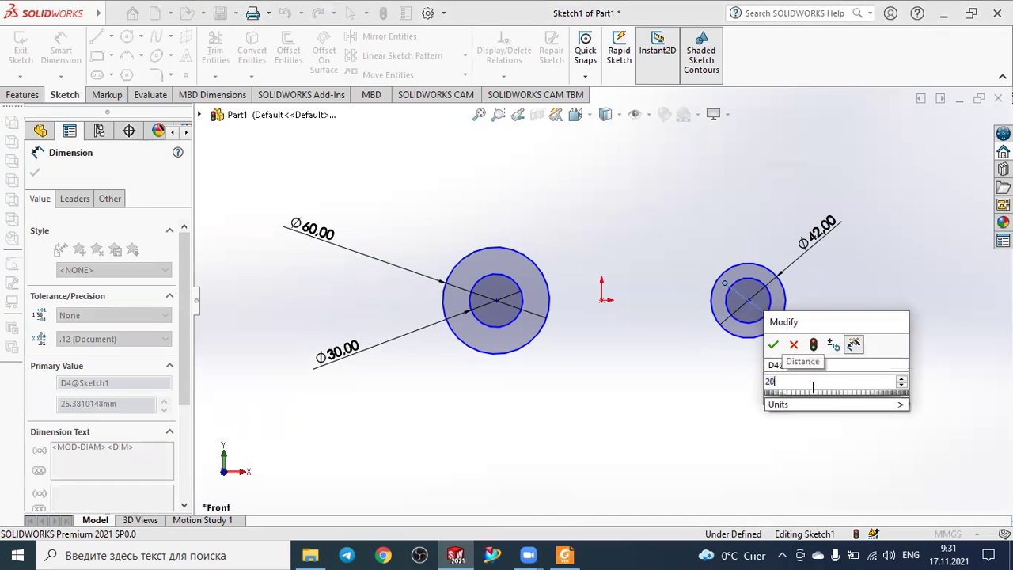
{"action": "key", "text": "Return"}
{"action": "key", "text": "Escape"}
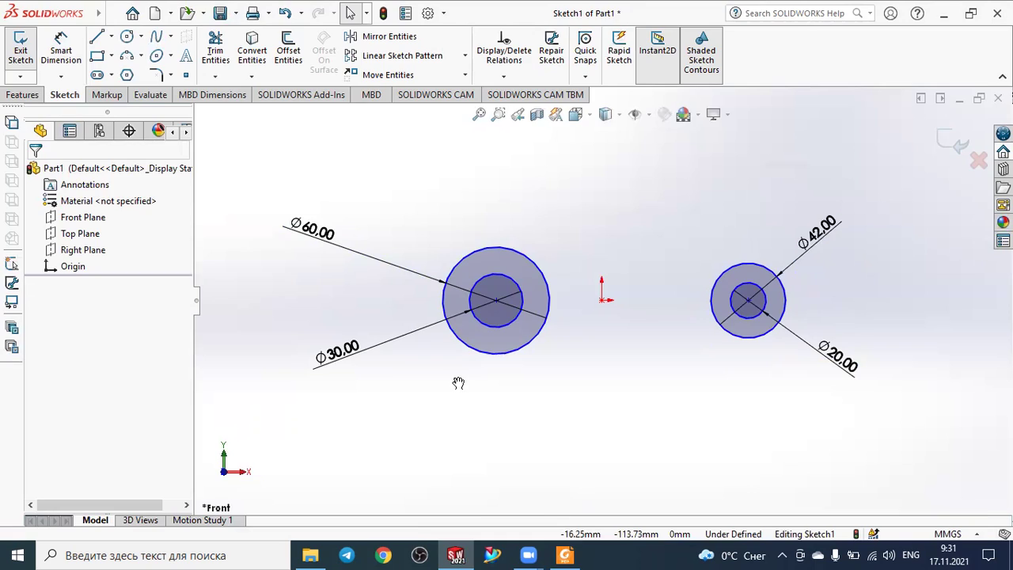
{"action": "key", "text": "alt+Tab"}
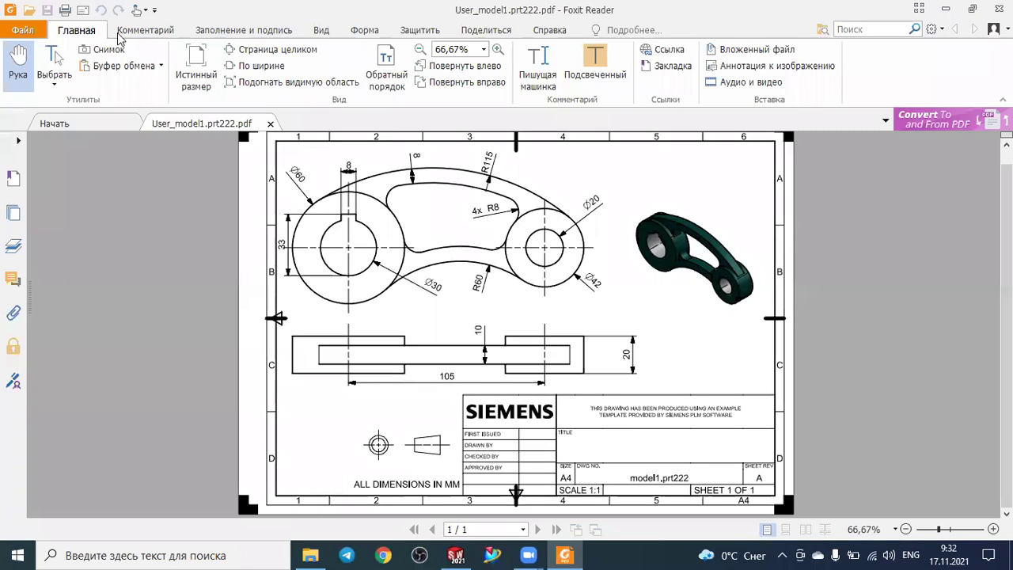
{"action": "key", "text": "alt+Tab"}
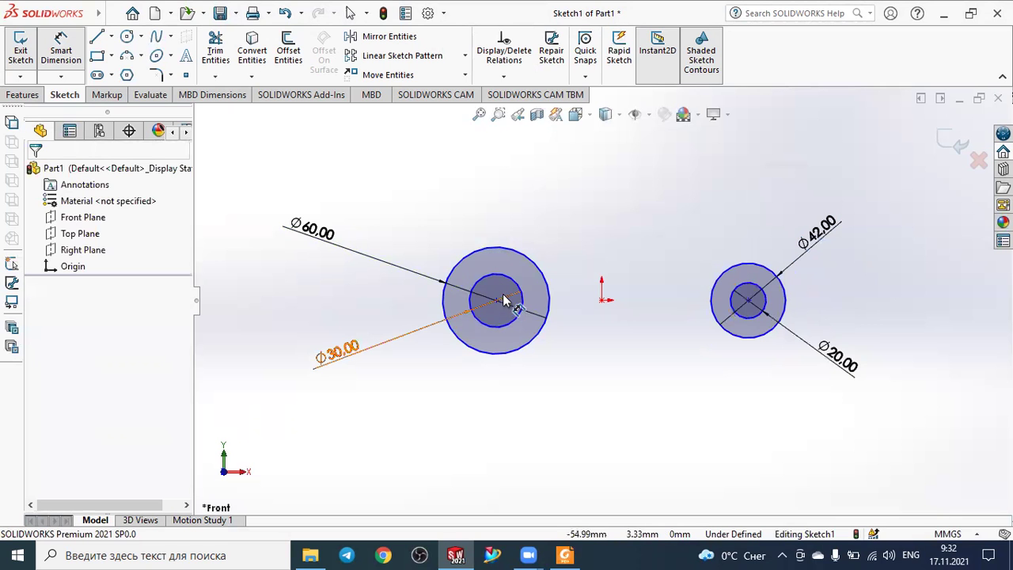
- Set the horizontal distance between the left and right circle centres to 105 mm
{"action": "left_click", "coordinate": [496, 300]}
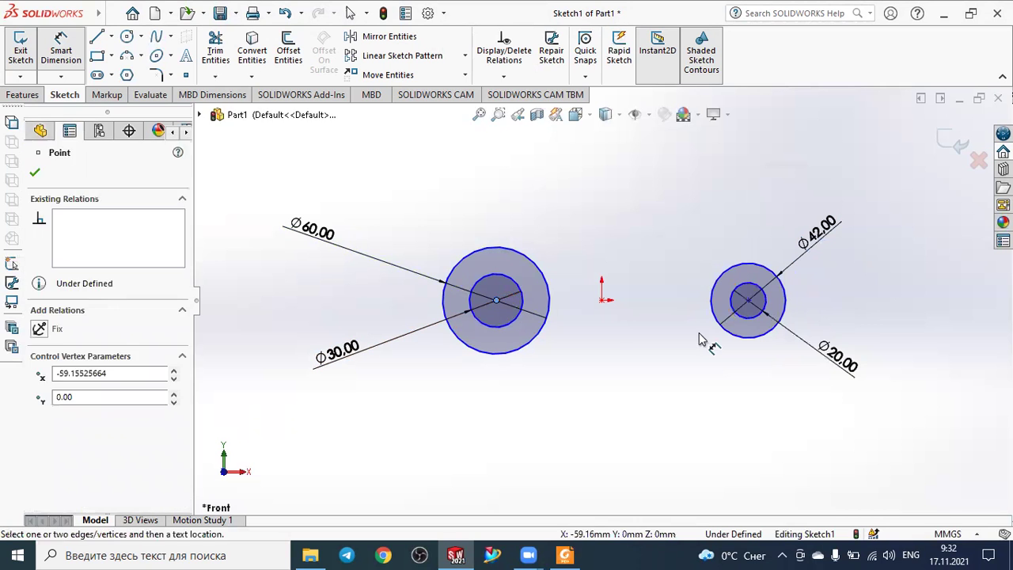
{"action": "left_click", "coordinate": [749, 301]}
{"action": "left_click", "coordinate": [643, 399]}
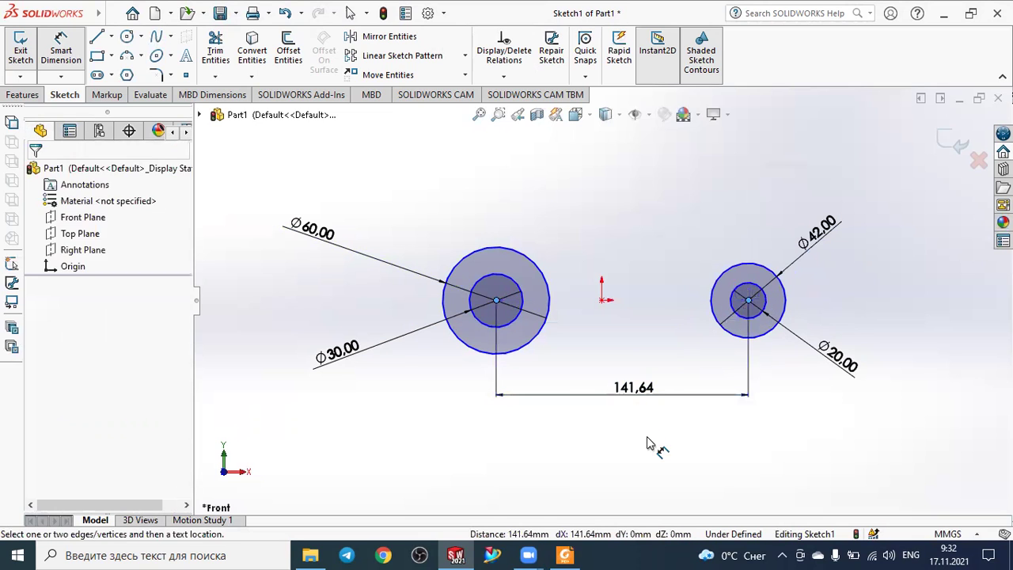
{"action": "type", "text": "10"}
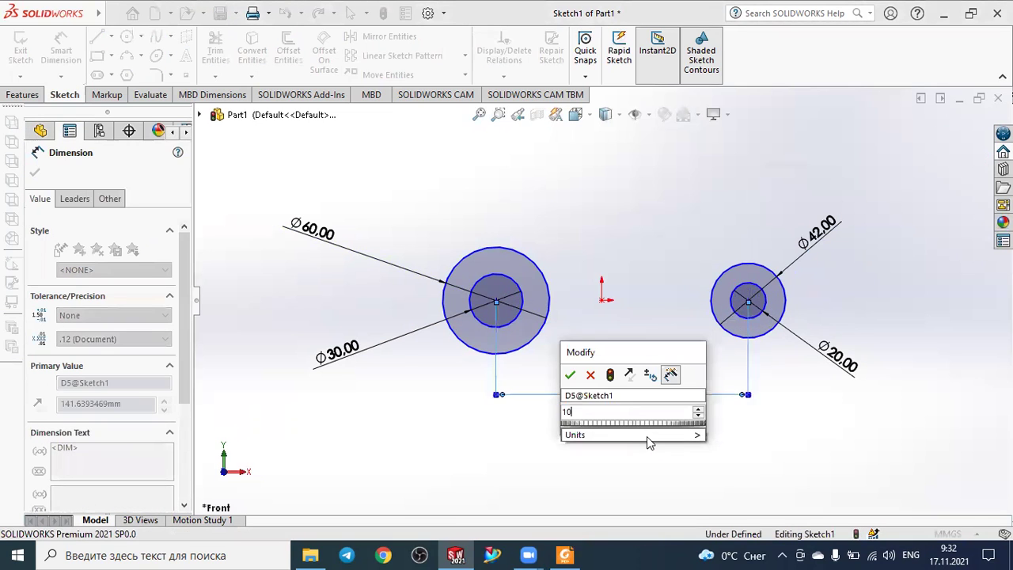
{"action": "type", "text": "0"}
{"action": "key", "text": "Escape"}
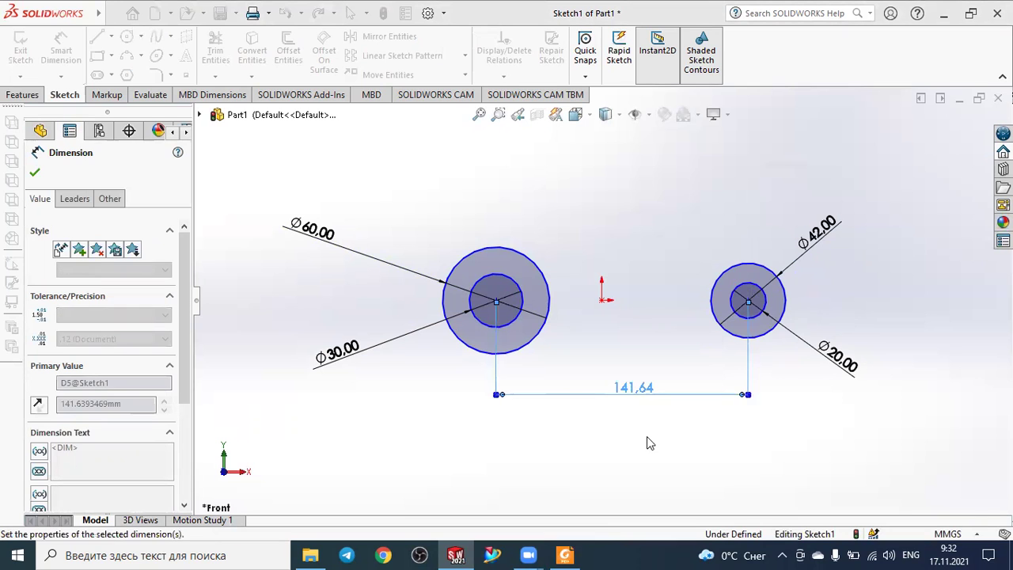
{"action": "key", "text": "Escape"}
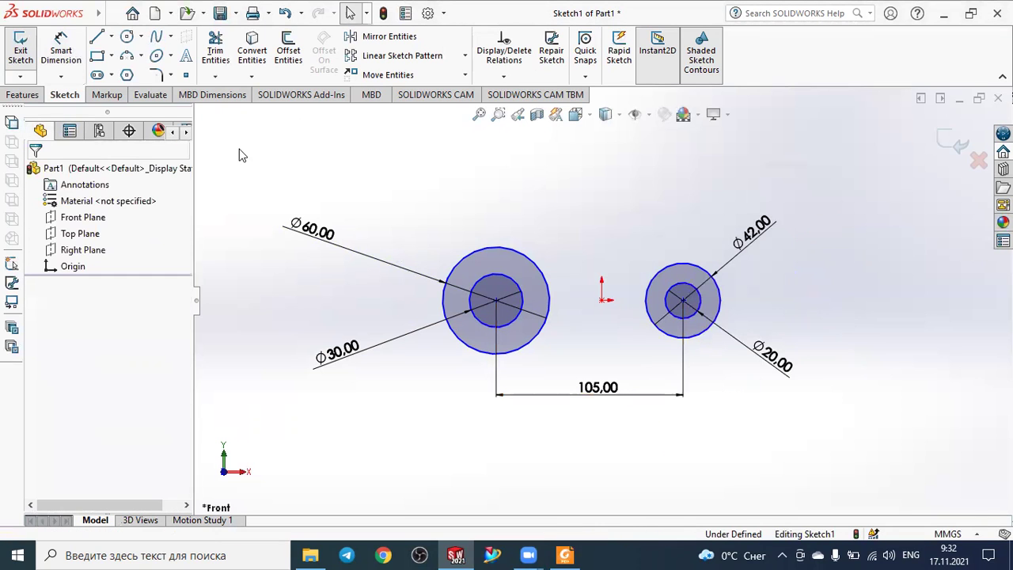
- Zoom to the left circle and draw a corner rectangle across the inner circle's top edge
{"action": "left_click", "coordinate": [96, 39]}
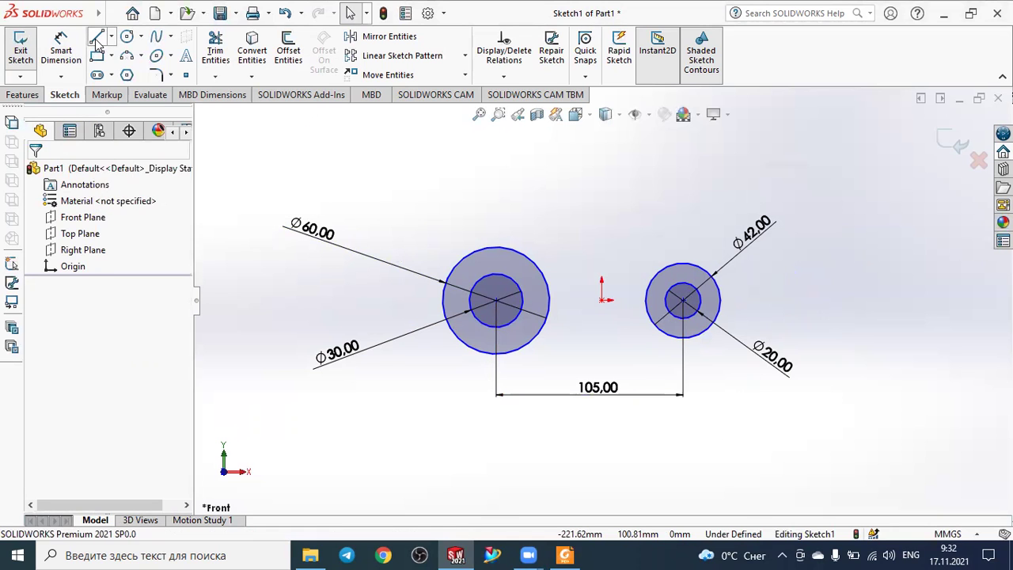
{"action": "scroll", "coordinate": [559, 268], "scroll_direction": "up", "scroll_amount": 1}
{"action": "scroll", "coordinate": [560, 269], "scroll_direction": "down", "scroll_amount": 2}
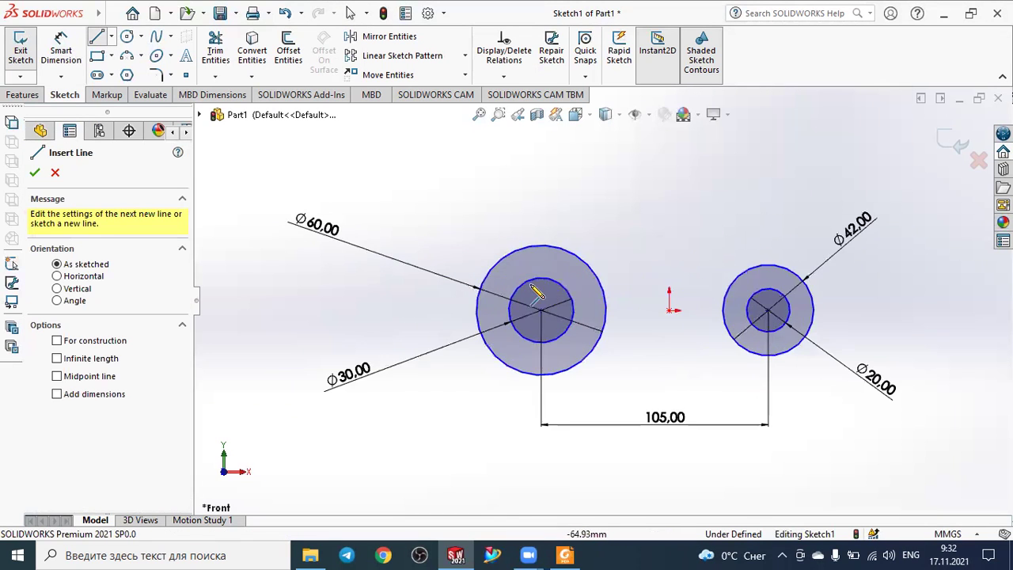
{"action": "scroll", "coordinate": [563, 270], "scroll_direction": "down", "scroll_amount": 3}
{"action": "scroll", "coordinate": [564, 271], "scroll_direction": "down", "scroll_amount": 2}
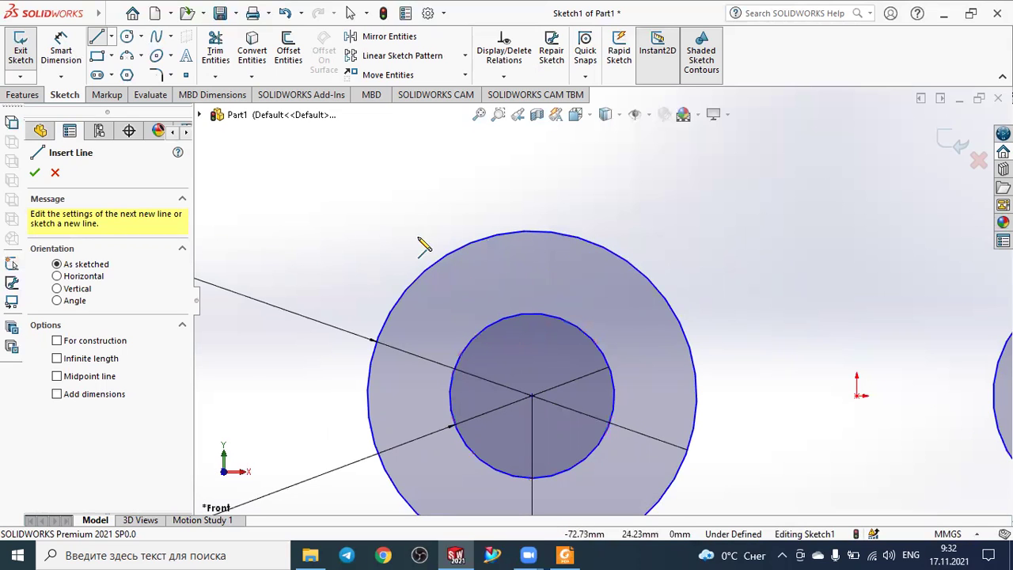
{"action": "left_click", "coordinate": [97, 55]}
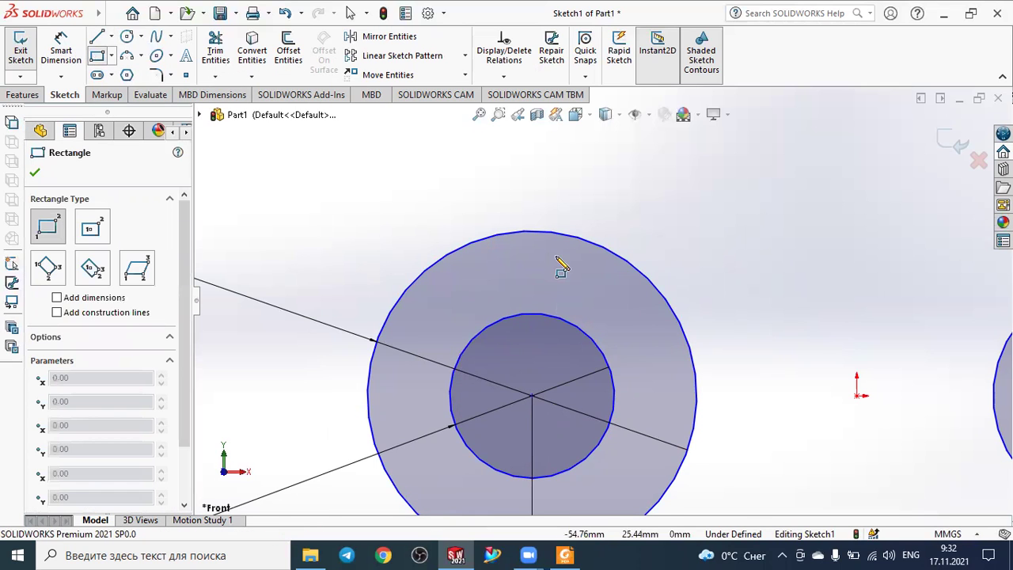
{"action": "left_click", "coordinate": [487, 284]}
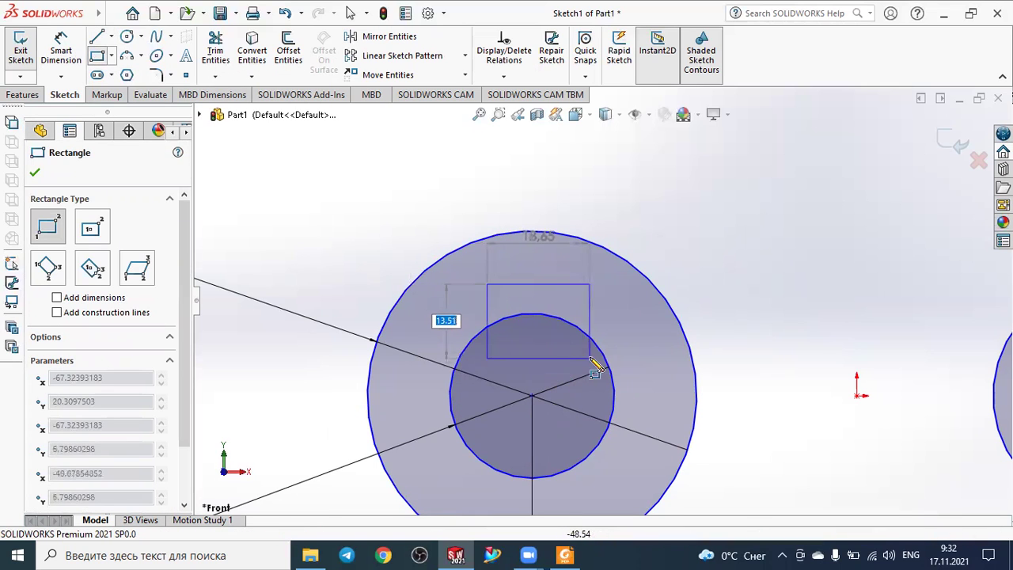
{"action": "left_click", "coordinate": [577, 355]}
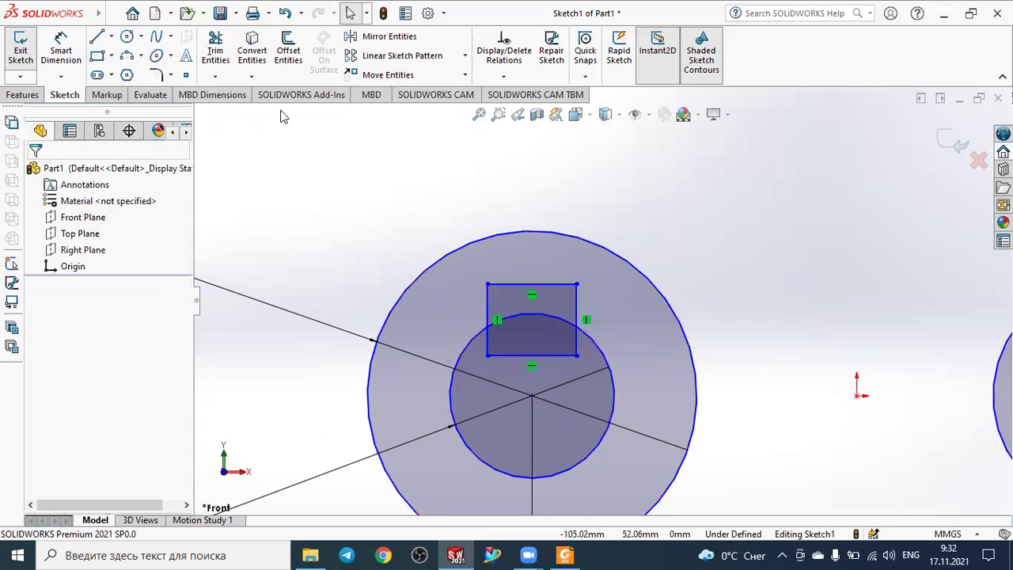
{"action": "left_click", "coordinate": [61, 52]}
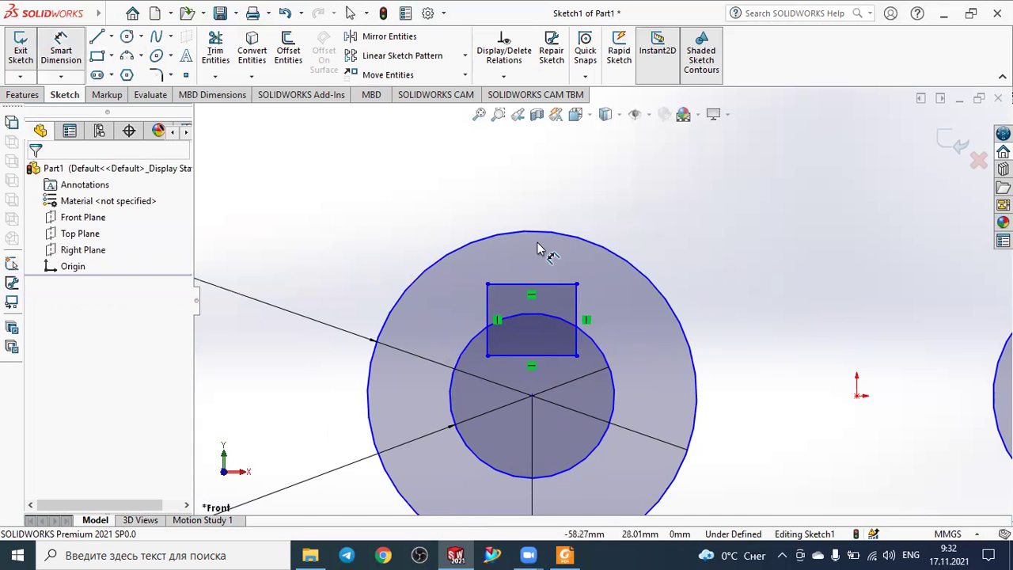
- Dimension the keyway rectangle's width as 8 mm
{"action": "left_click", "coordinate": [513, 285]}
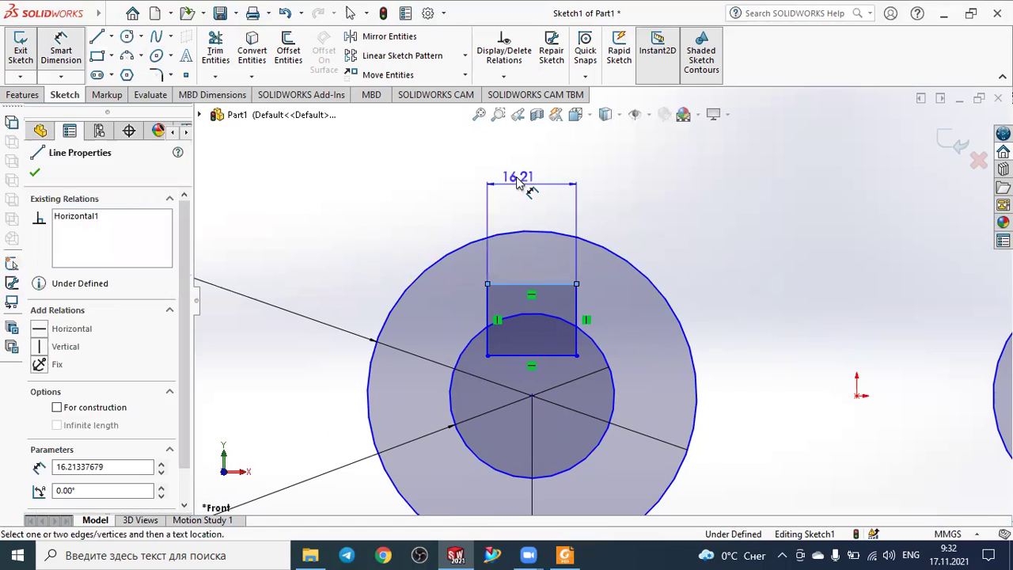
{"action": "left_click", "coordinate": [552, 201]}
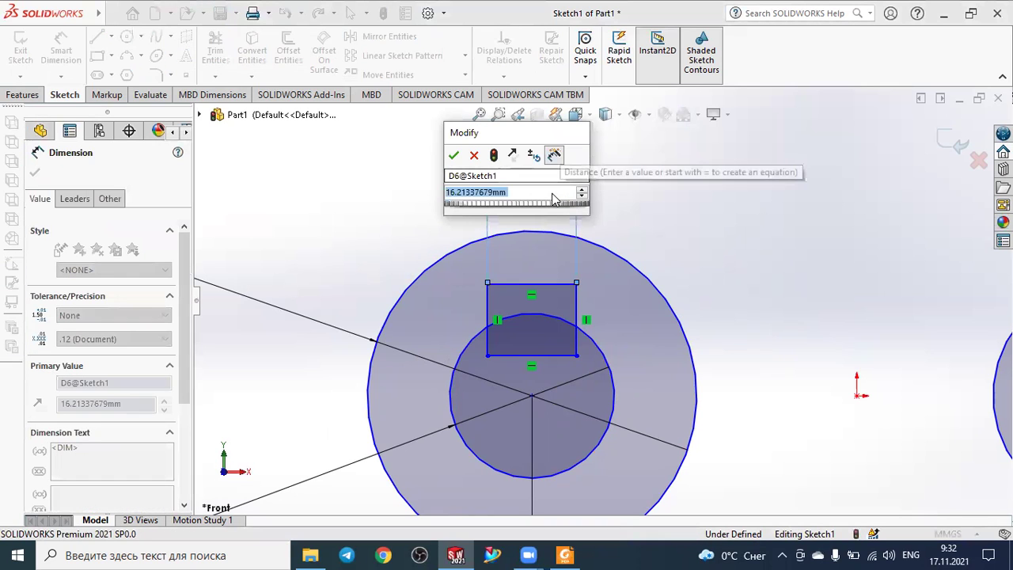
{"action": "type", "text": "8"}
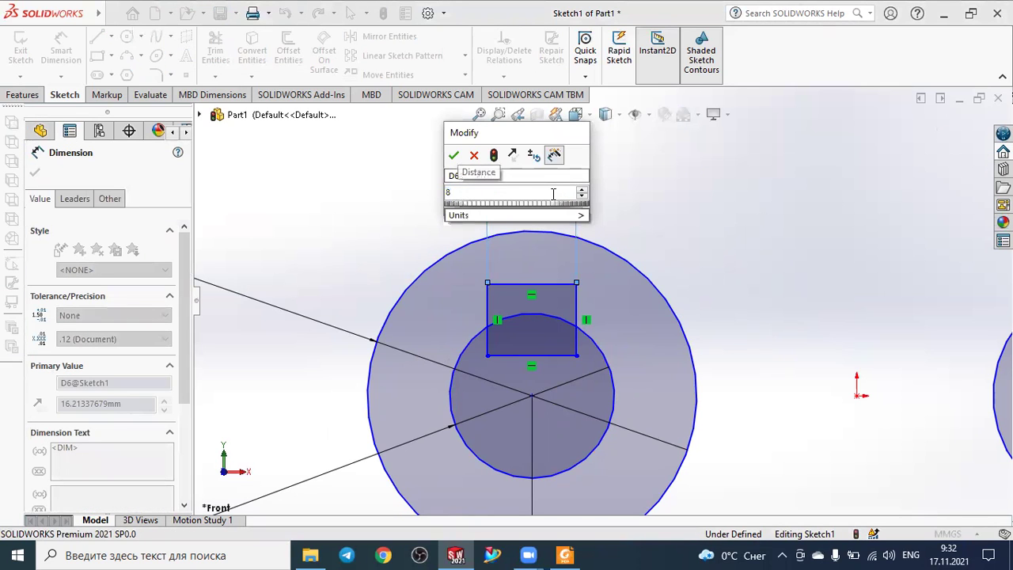
{"action": "key", "text": "Return"}
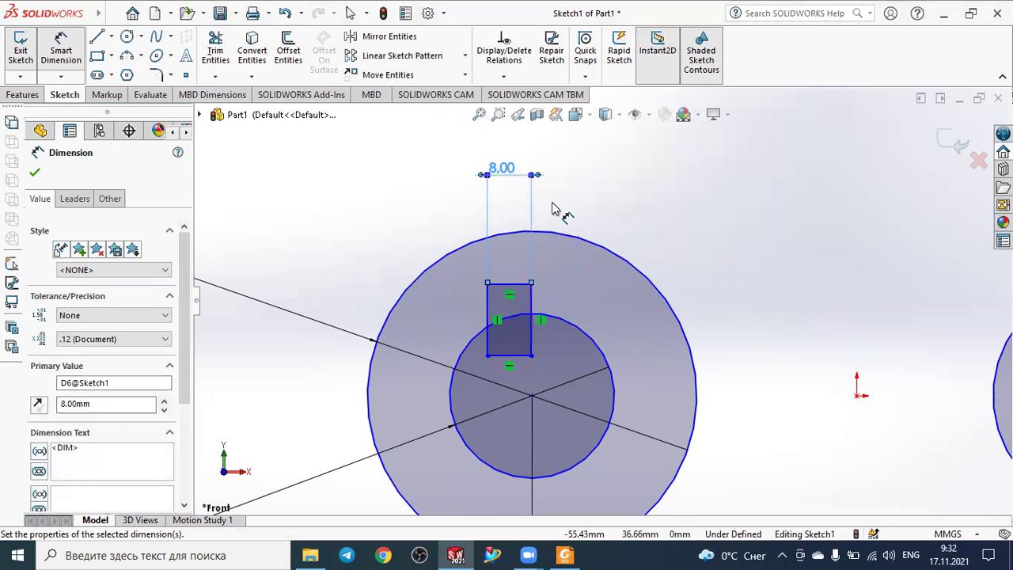
{"action": "scroll", "coordinate": [565, 294], "scroll_direction": "down", "scroll_amount": 2}
{"action": "scroll", "coordinate": [567, 294], "scroll_direction": "up", "scroll_amount": 4}
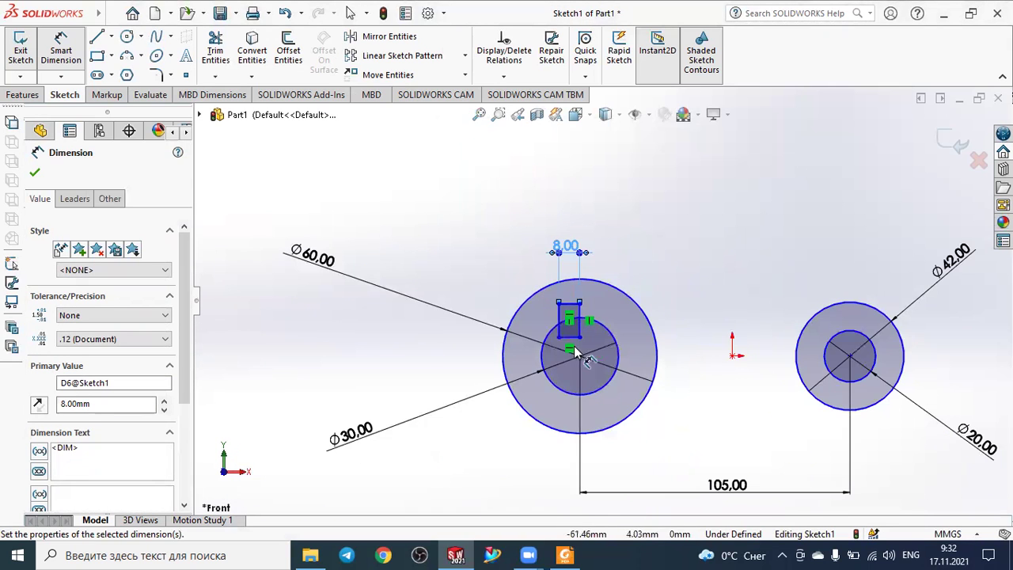
{"action": "scroll", "coordinate": [584, 352], "scroll_direction": "down", "scroll_amount": 1}
{"action": "scroll", "coordinate": [589, 349], "scroll_direction": "up", "scroll_amount": 1}
{"action": "scroll", "coordinate": [595, 333], "scroll_direction": "down", "scroll_amount": 3}
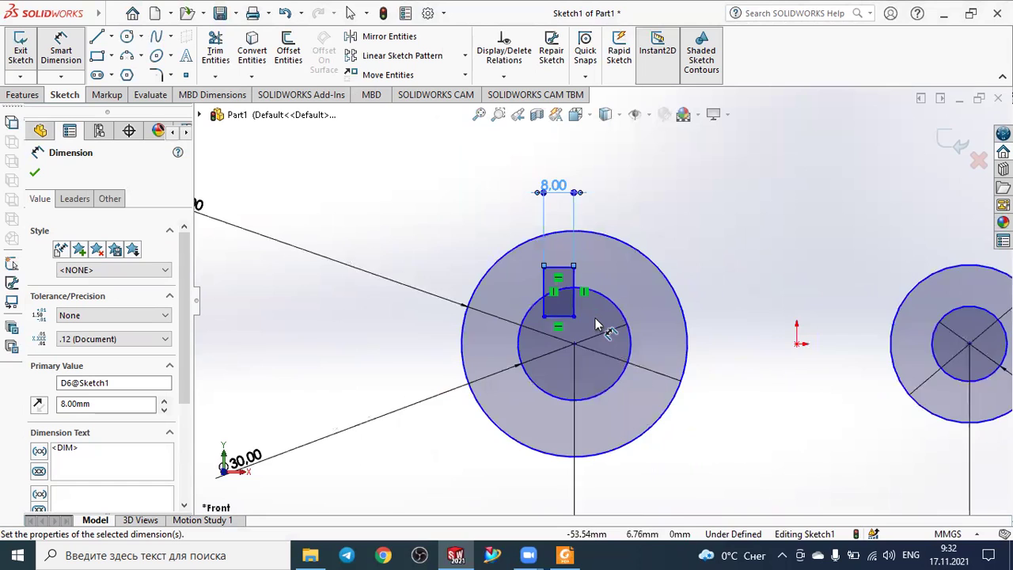
{"action": "scroll", "coordinate": [596, 324], "scroll_direction": "down", "scroll_amount": 2}
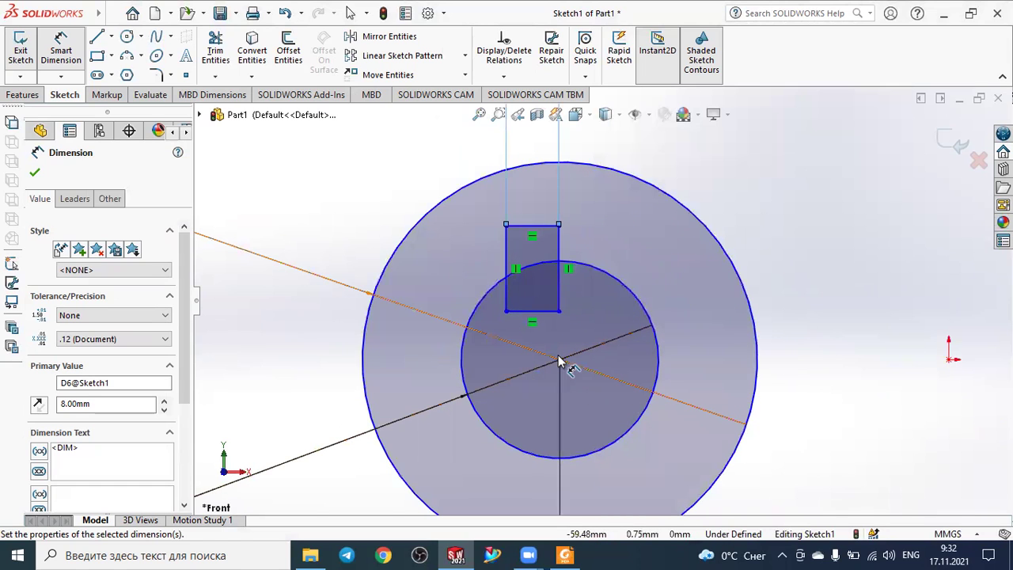
{"action": "mouse_move", "coordinate": [32, 13]}
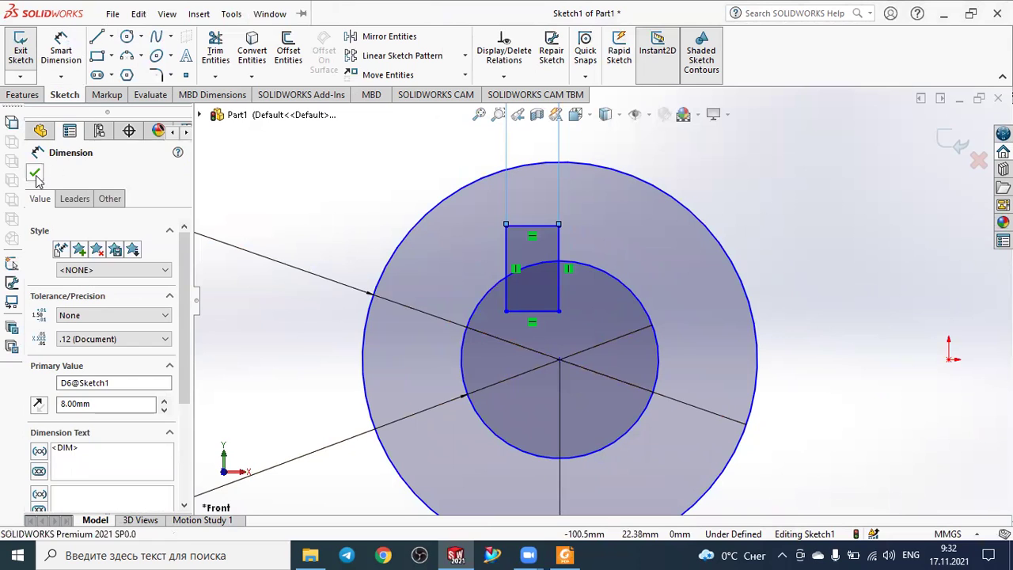
{"action": "left_click", "coordinate": [63, 48]}
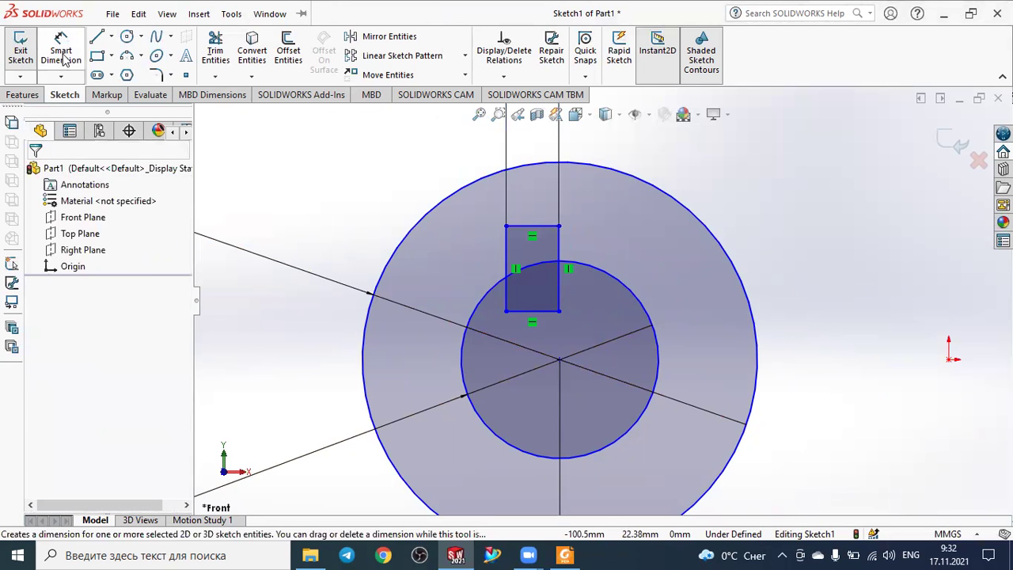
- Set the rectangle's left edge 4 mm horizontally from the left circle's centre
{"action": "left_click", "coordinate": [506, 228]}
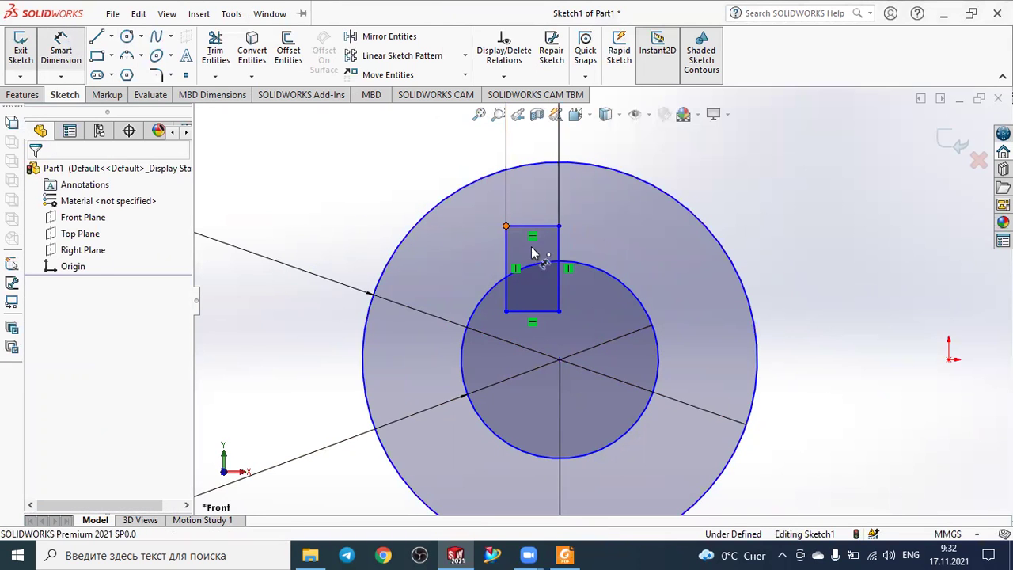
{"action": "left_click", "coordinate": [560, 361]}
{"action": "left_click", "coordinate": [529, 413]}
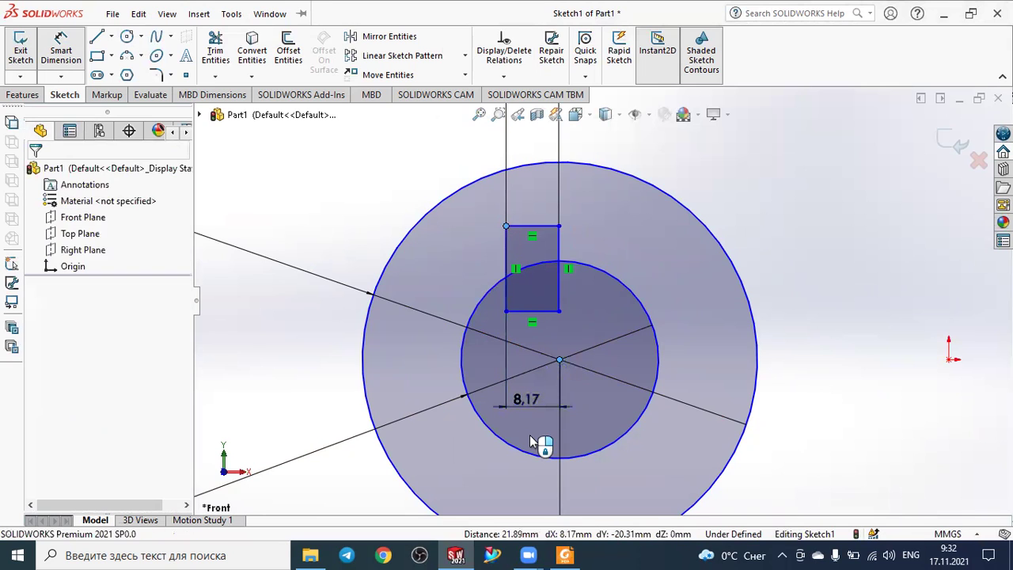
{"action": "type", "text": "4"}
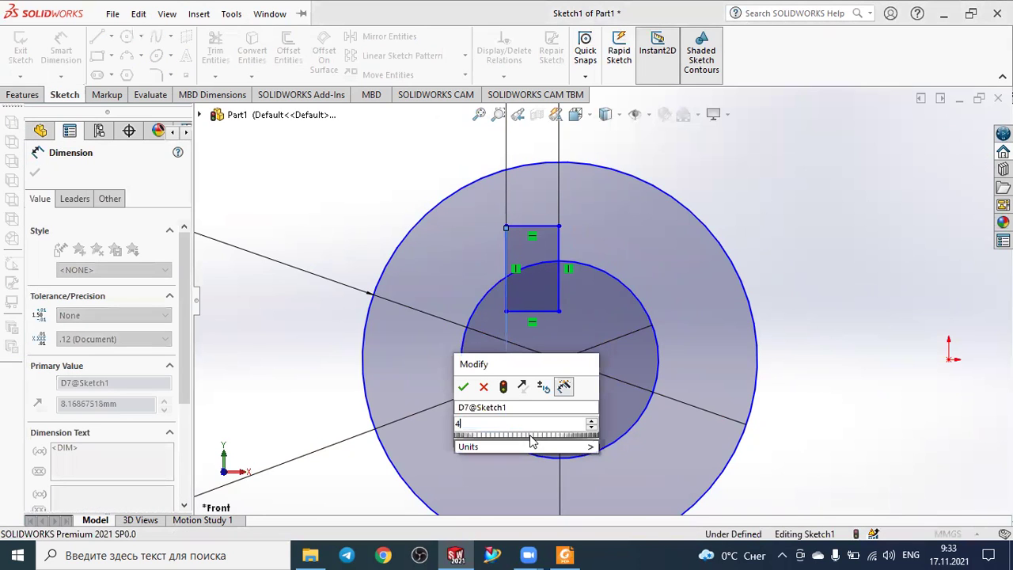
{"action": "key", "text": "Return"}
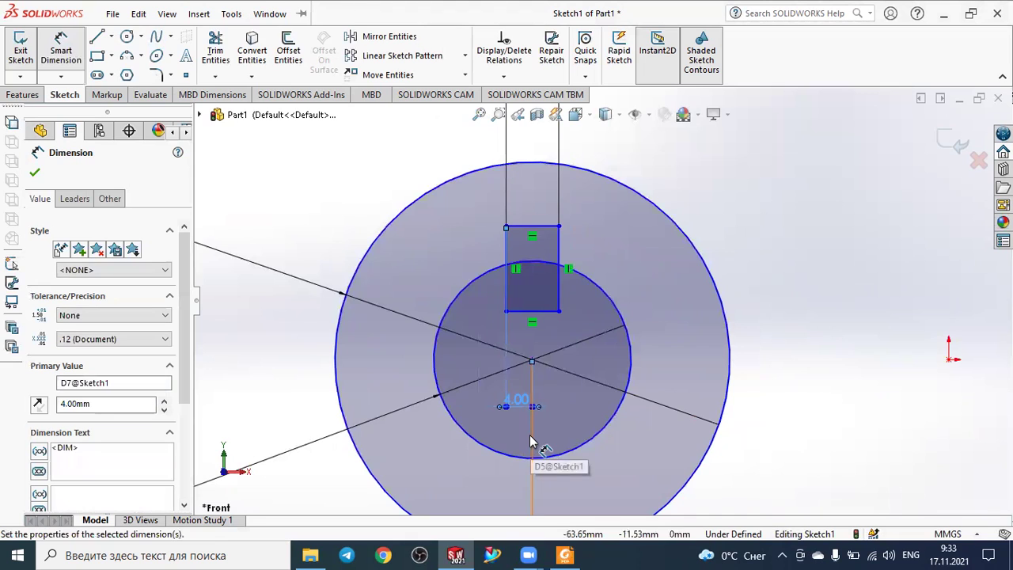
{"action": "key", "text": "Escape"}
{"action": "scroll", "coordinate": [544, 320], "scroll_direction": "down", "scroll_amount": 2}
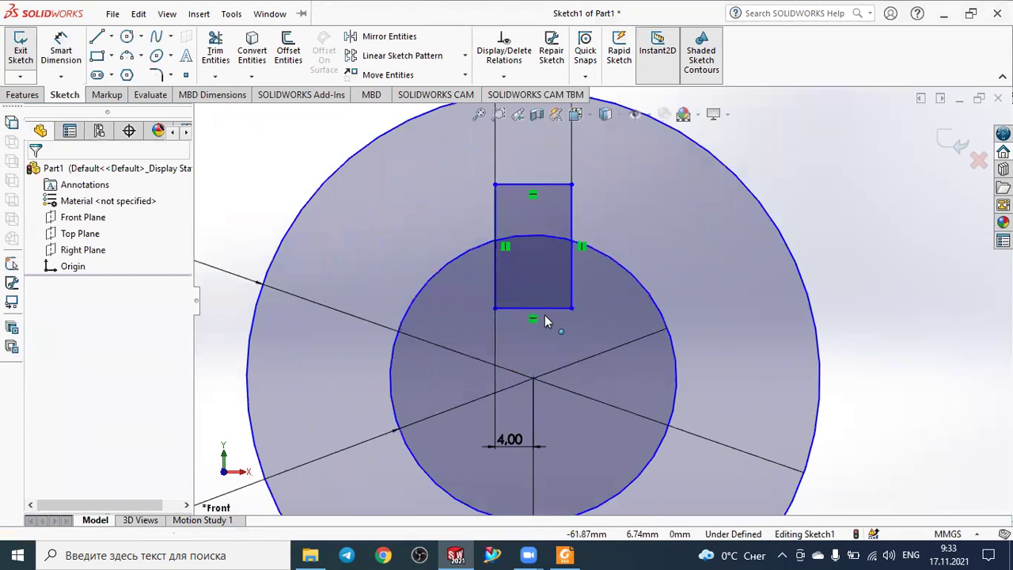
{"action": "scroll", "coordinate": [545, 321], "scroll_direction": "up", "scroll_amount": 4}
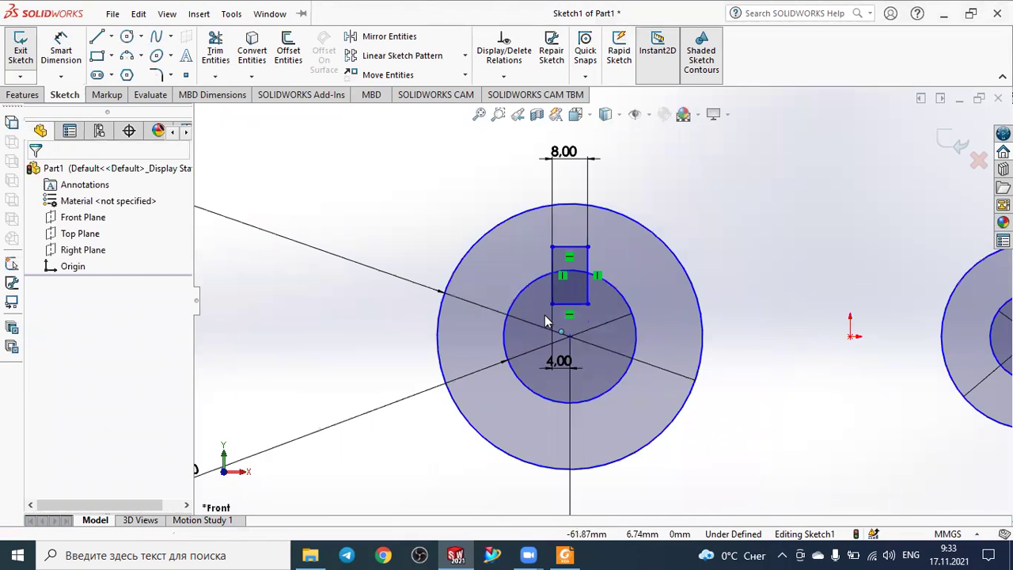
{"action": "left_click", "coordinate": [567, 554]}
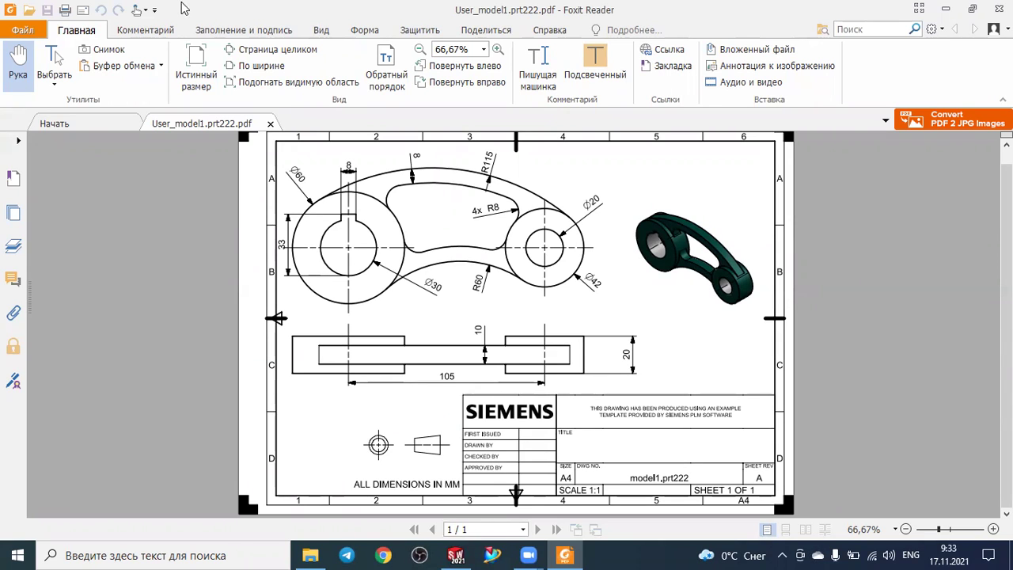
{"action": "key", "text": "alt+Tab"}
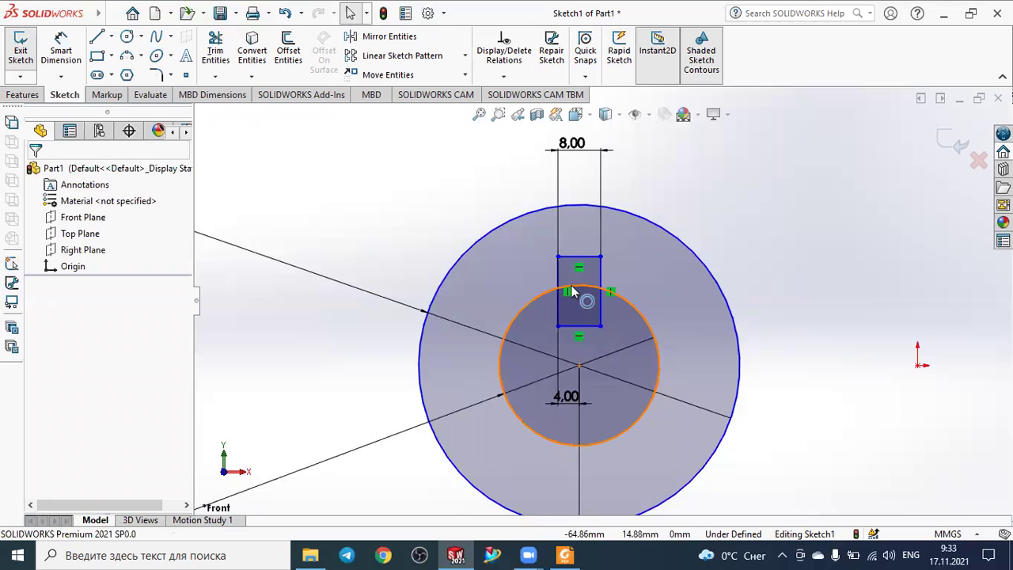
{"action": "left_click", "coordinate": [573, 293]}
{"action": "left_click", "coordinate": [558, 257]}
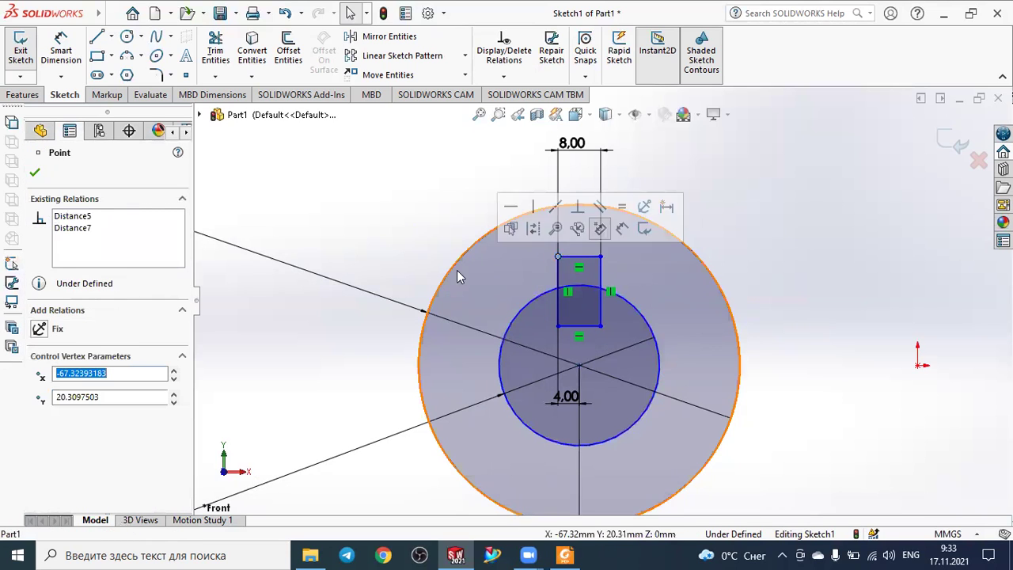
{"action": "left_click", "coordinate": [61, 51]}
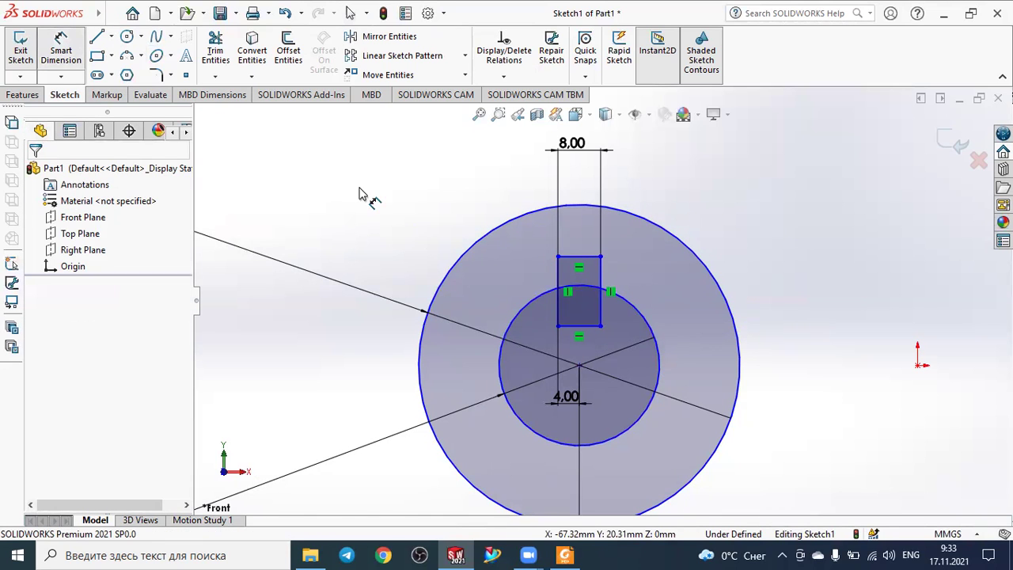
{"action": "left_click", "coordinate": [586, 287]}
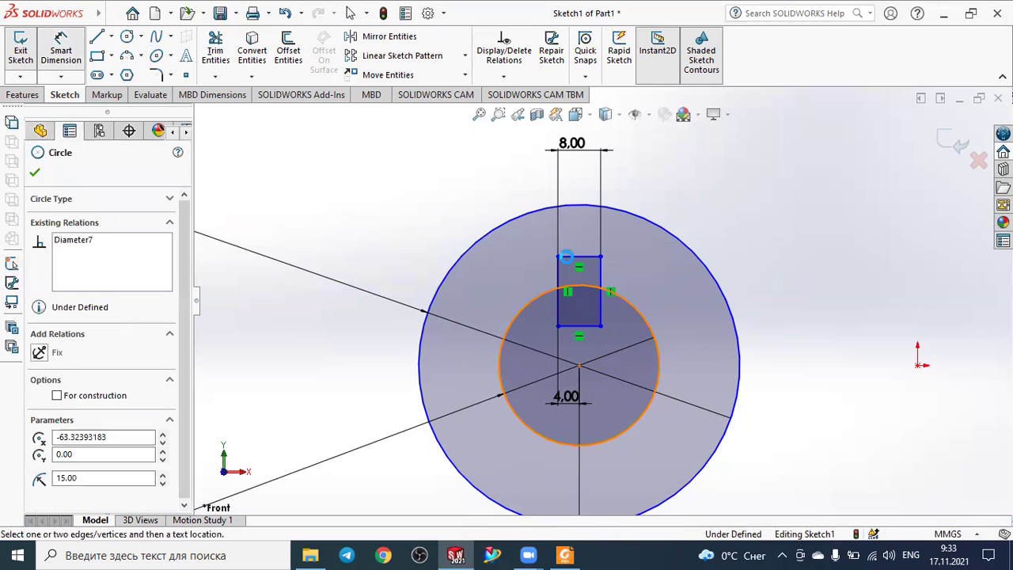
{"action": "left_click", "coordinate": [558, 258]}
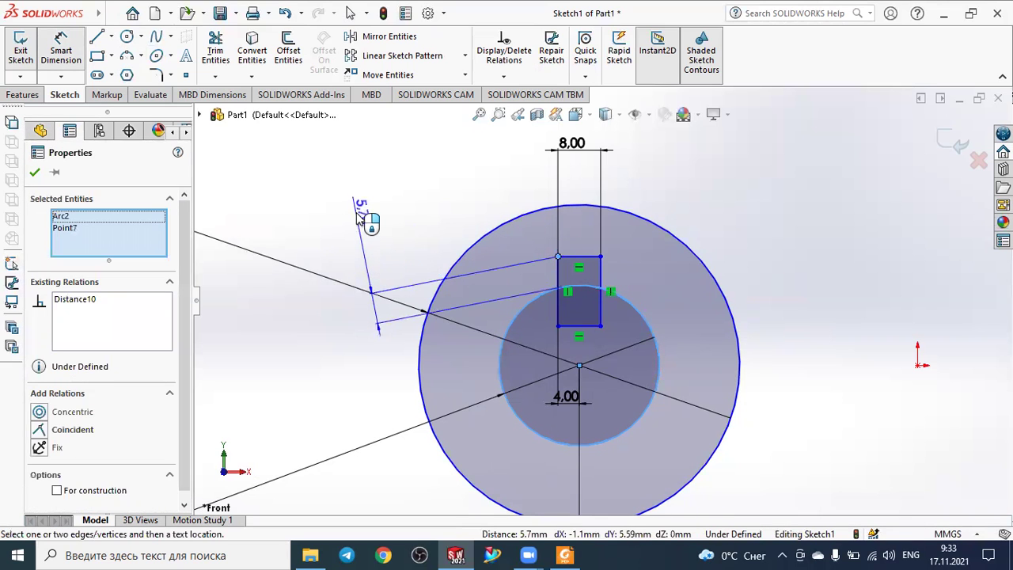
{"action": "key", "text": "Escape"}
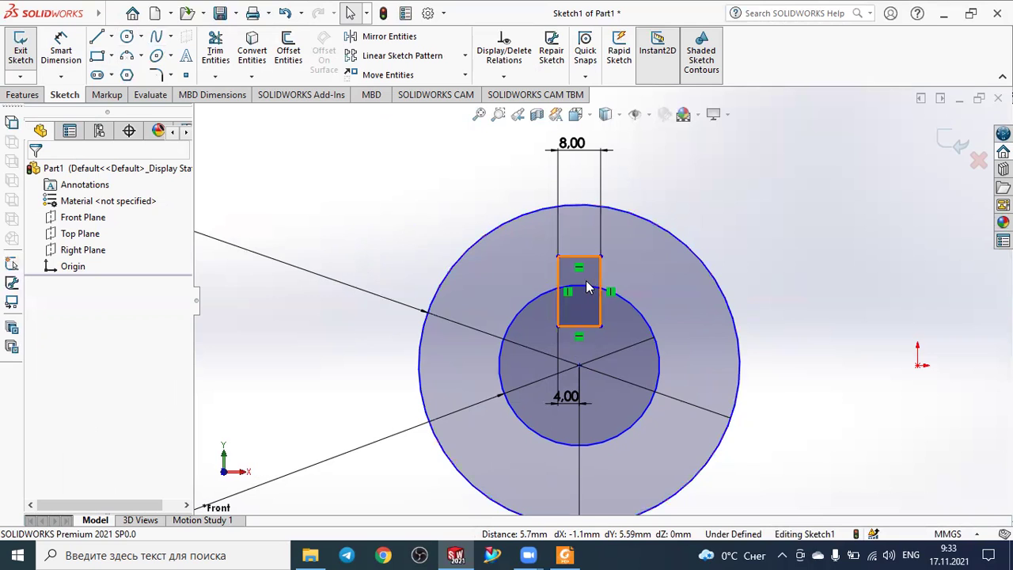
{"action": "left_click", "coordinate": [582, 285]}
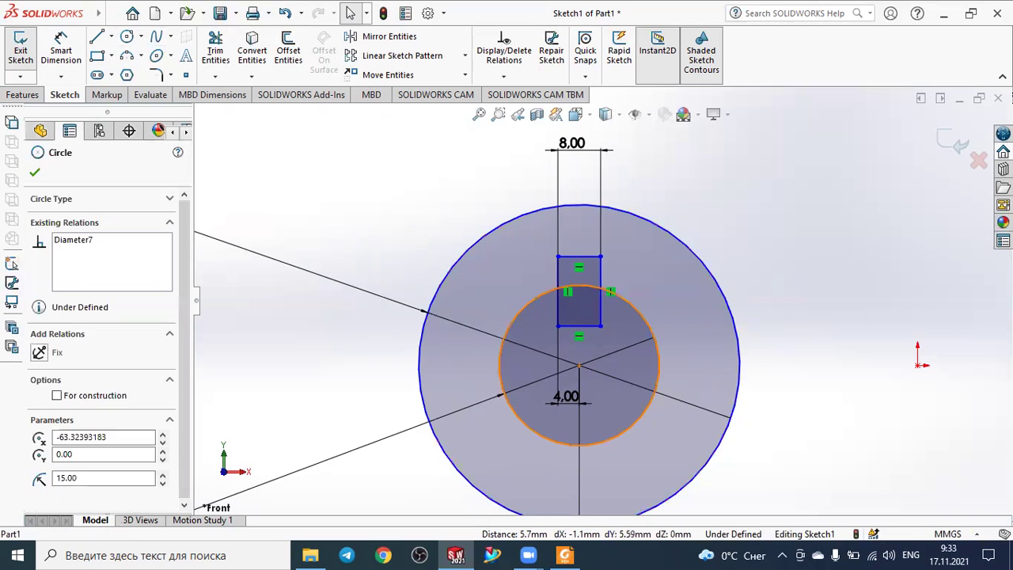
{"action": "left_click", "coordinate": [573, 257]}
{"action": "key", "text": "Escape"}
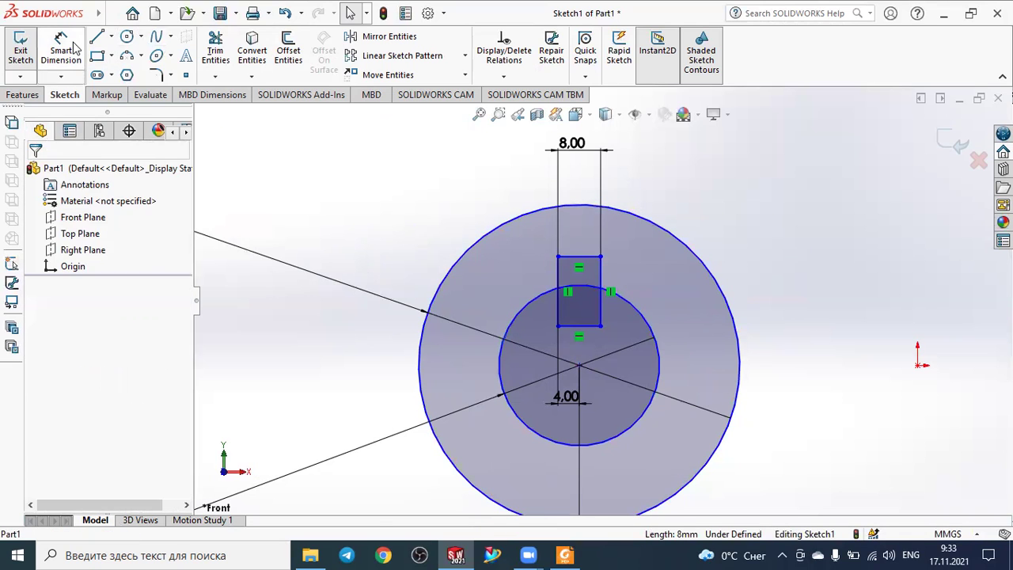
- Dimension the keyway rectangle's top edge 3 mm from the left inner circle
{"action": "left_click", "coordinate": [61, 47]}
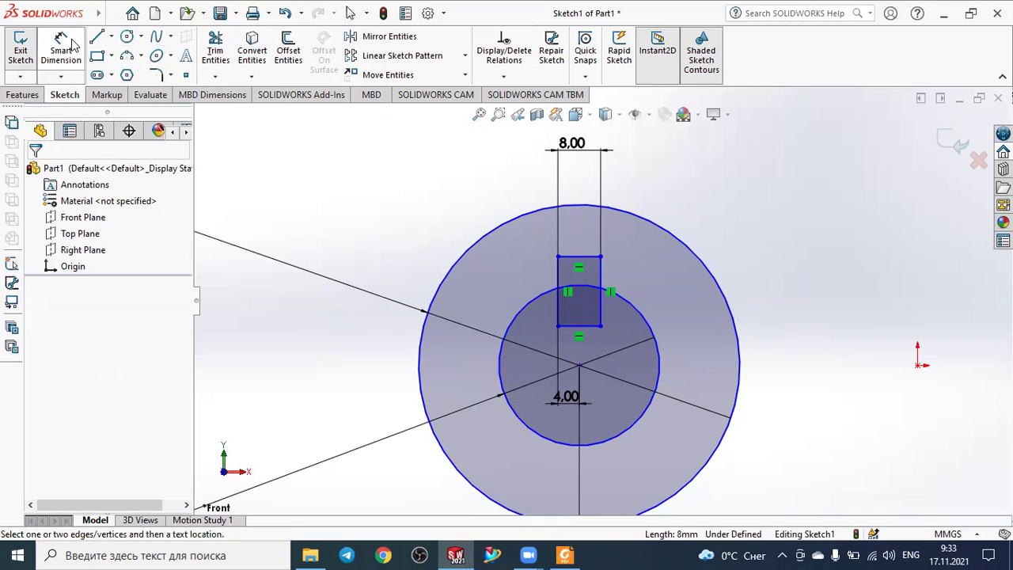
{"action": "left_click", "coordinate": [582, 291]}
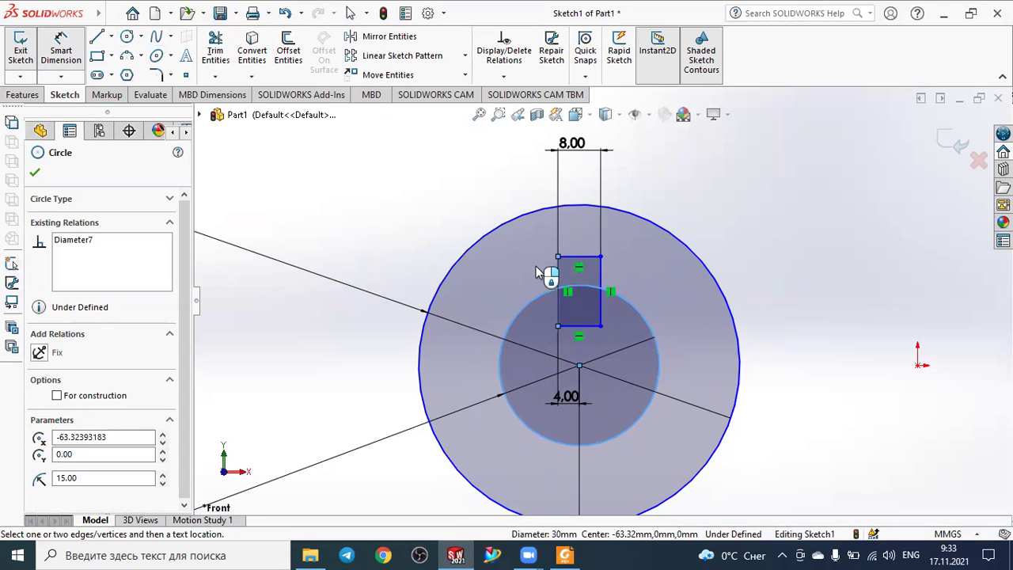
{"action": "left_click", "coordinate": [566, 258]}
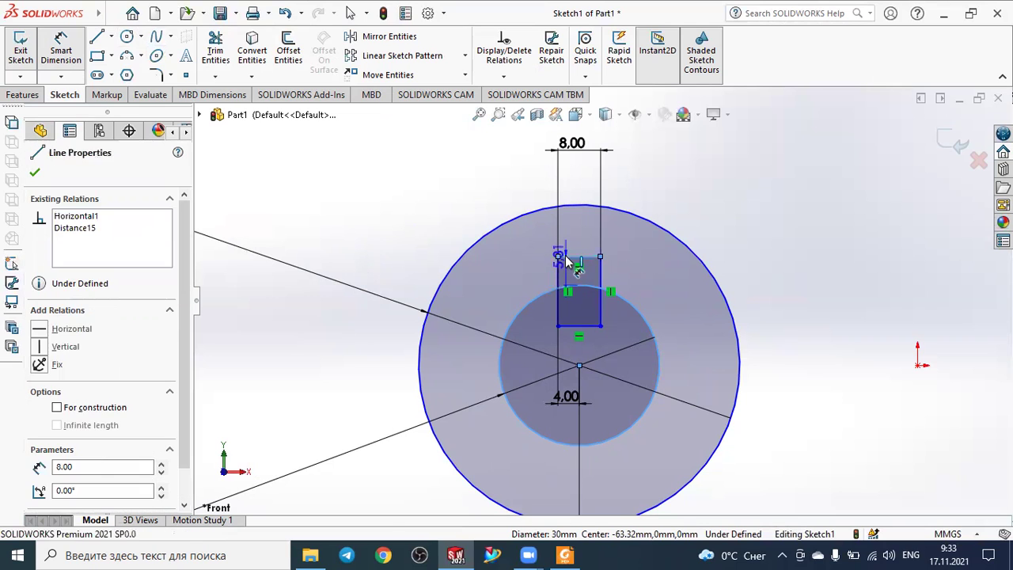
{"action": "left_click", "coordinate": [569, 288]}
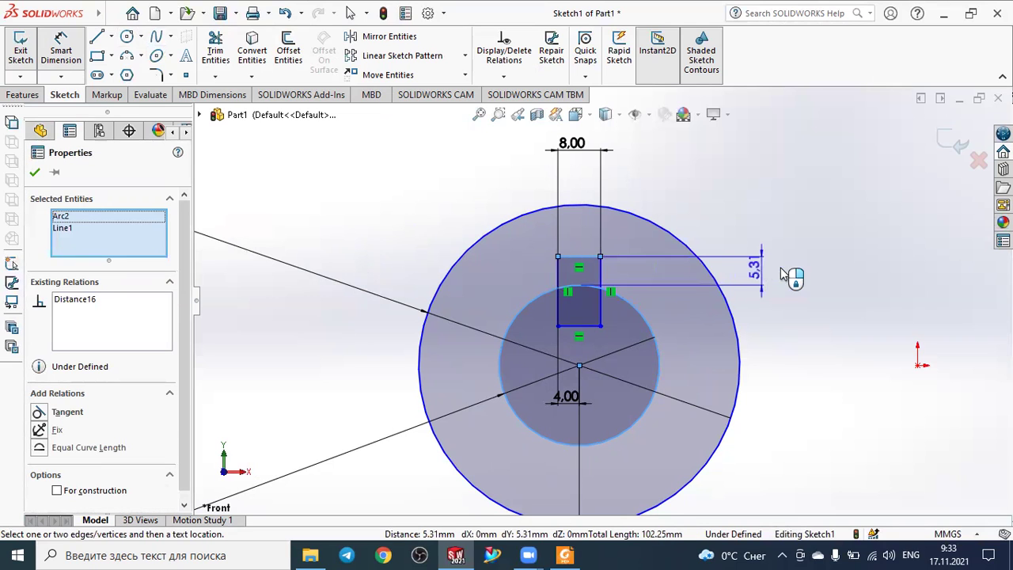
{"action": "left_click", "coordinate": [781, 269]}
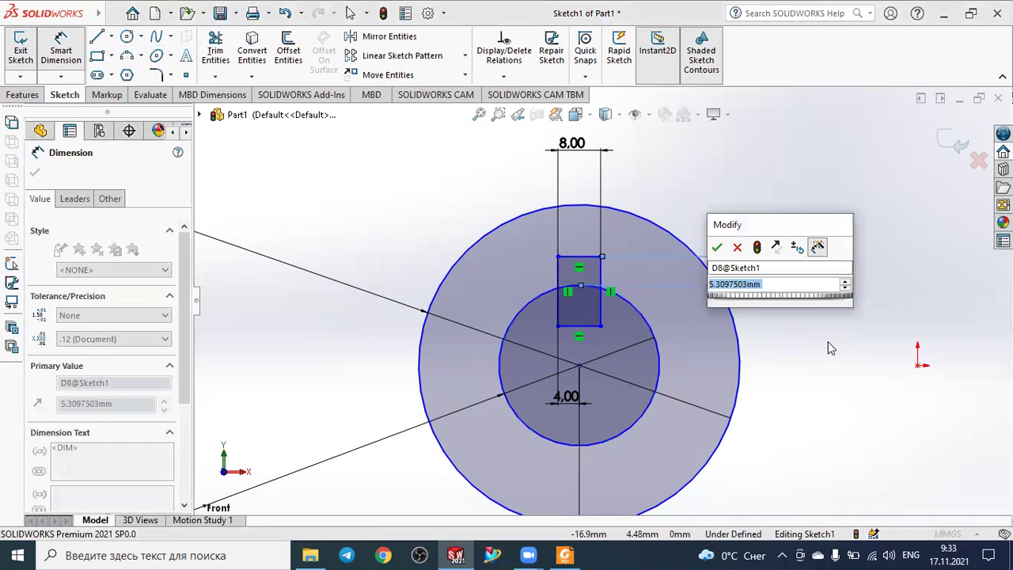
{"action": "type", "text": "3"}
{"action": "key", "text": "Return"}
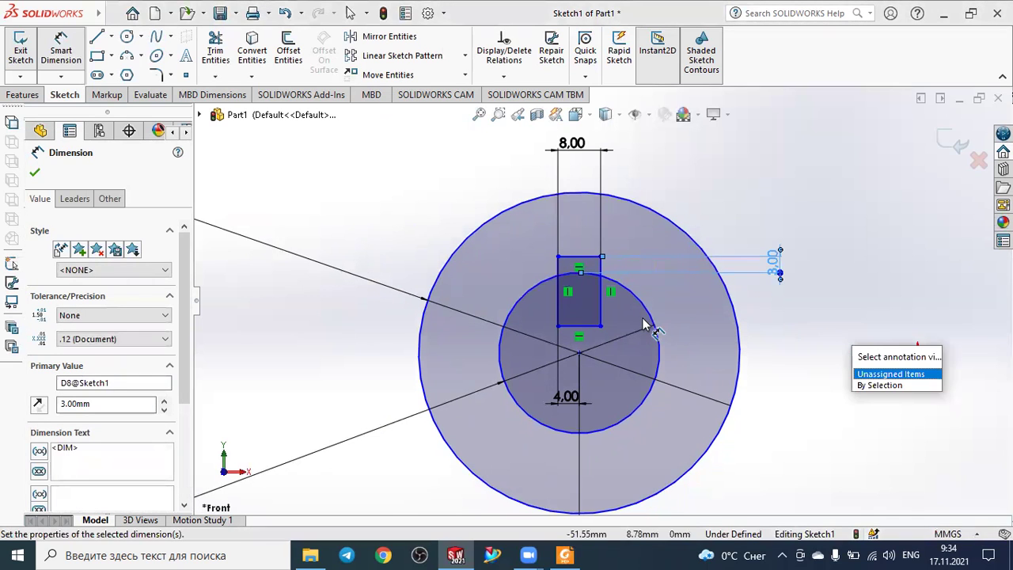
{"action": "key", "text": "Escape"}
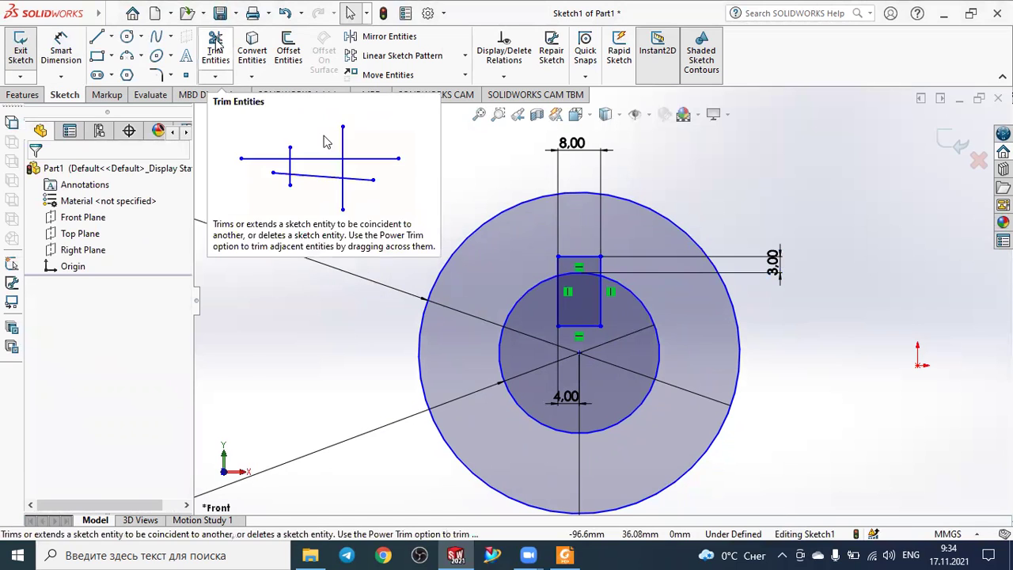
- Trim to closest the rectangle's bottom edge, its inner side lines and the bore arc between them
{"action": "left_click", "coordinate": [216, 45]}
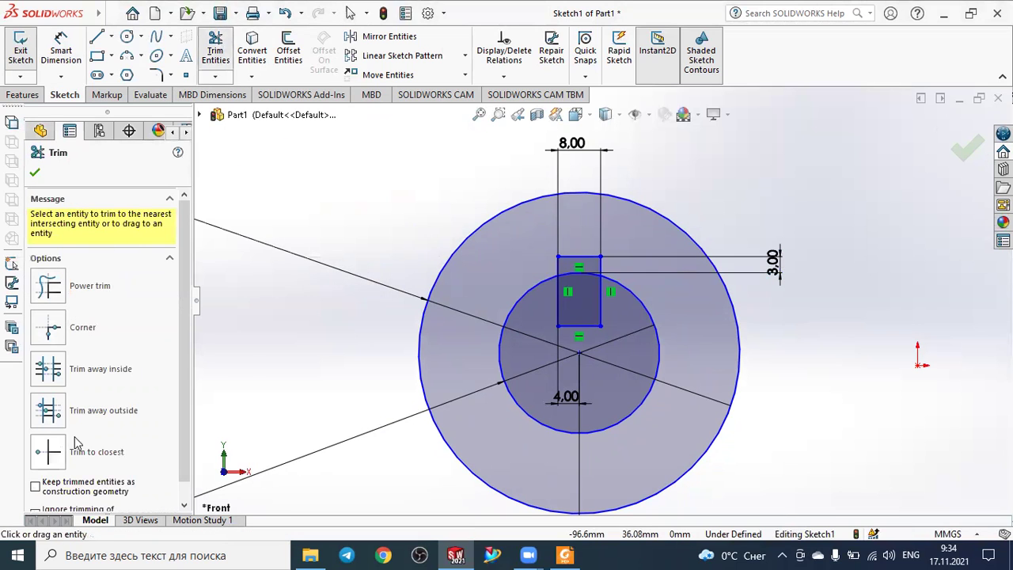
{"action": "left_click", "coordinate": [70, 465]}
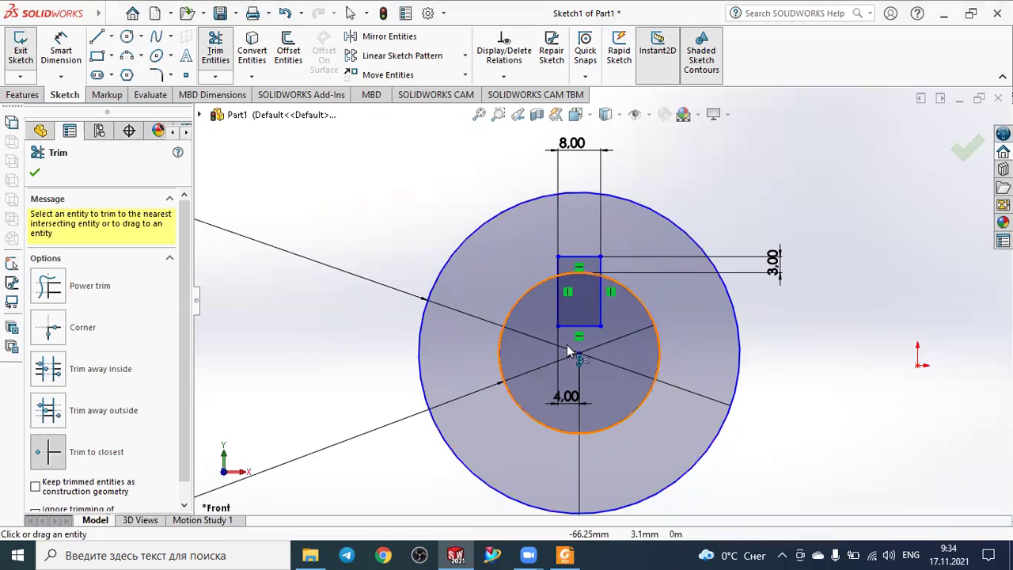
{"action": "left_click", "coordinate": [595, 325]}
{"action": "scroll", "coordinate": [579, 289], "scroll_direction": "down", "scroll_amount": 2}
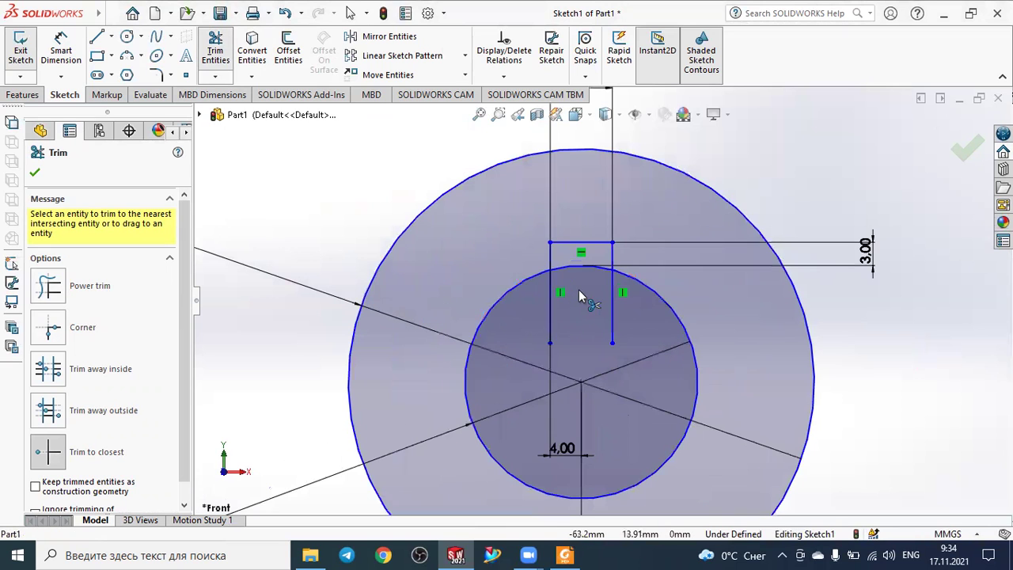
{"action": "left_click", "coordinate": [555, 294]}
{"action": "left_click", "coordinate": [613, 300]}
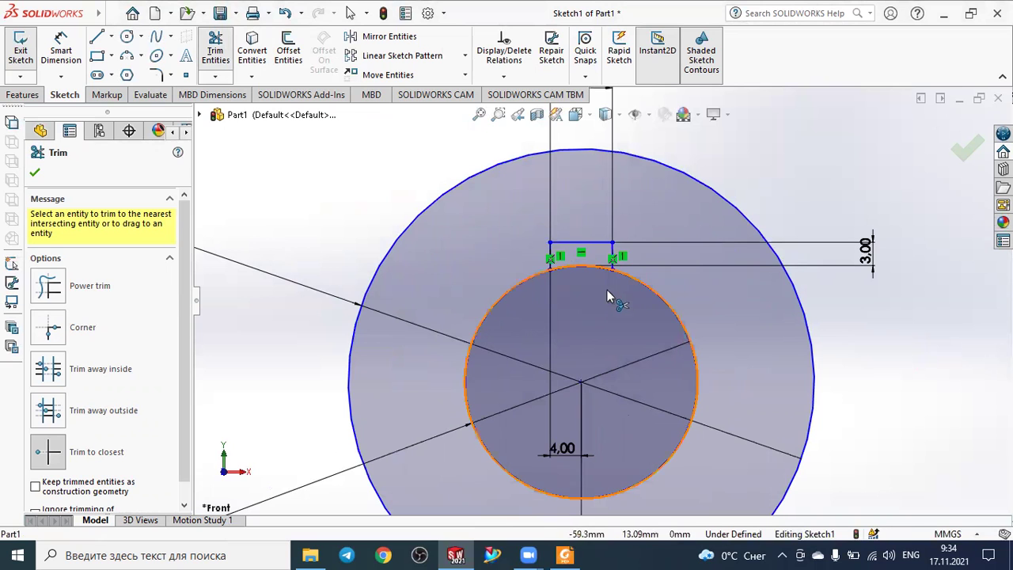
{"action": "left_click", "coordinate": [589, 266]}
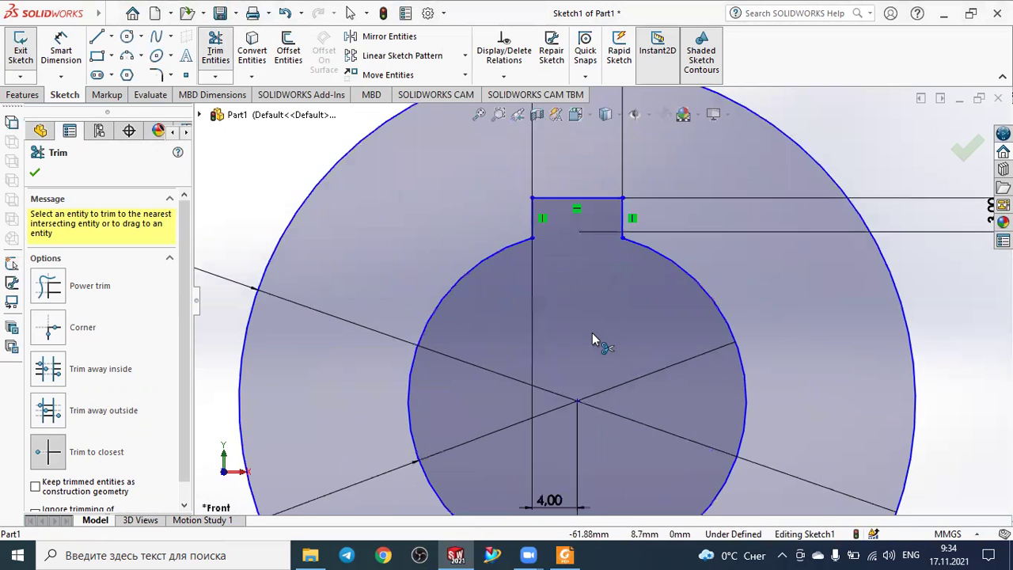
{"action": "scroll", "coordinate": [592, 333], "scroll_direction": "down", "scroll_amount": 1}
{"action": "scroll", "coordinate": [592, 332], "scroll_direction": "up", "scroll_amount": 3}
{"action": "scroll", "coordinate": [593, 333], "scroll_direction": "up", "scroll_amount": 2}
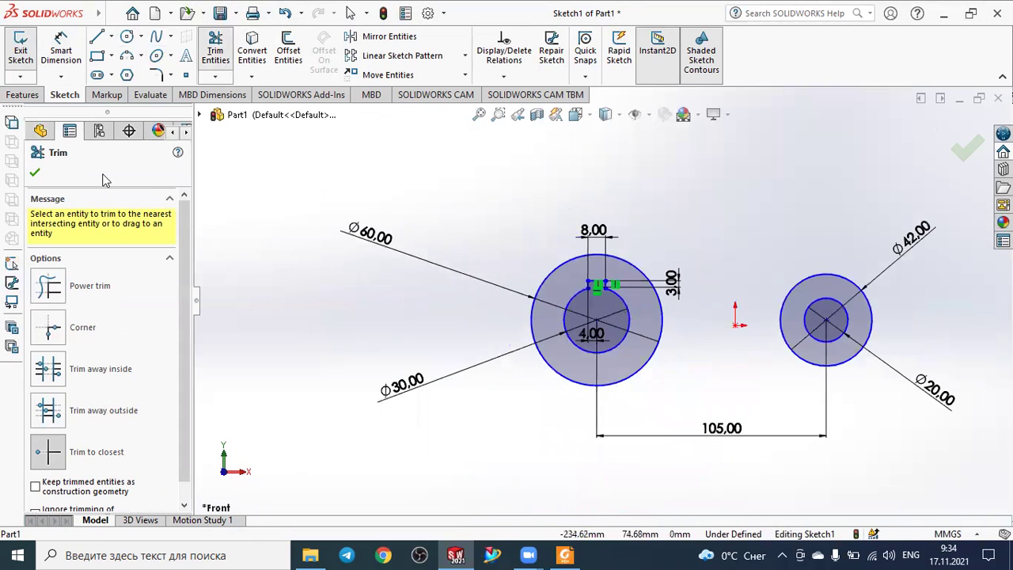
{"action": "left_click", "coordinate": [36, 174]}
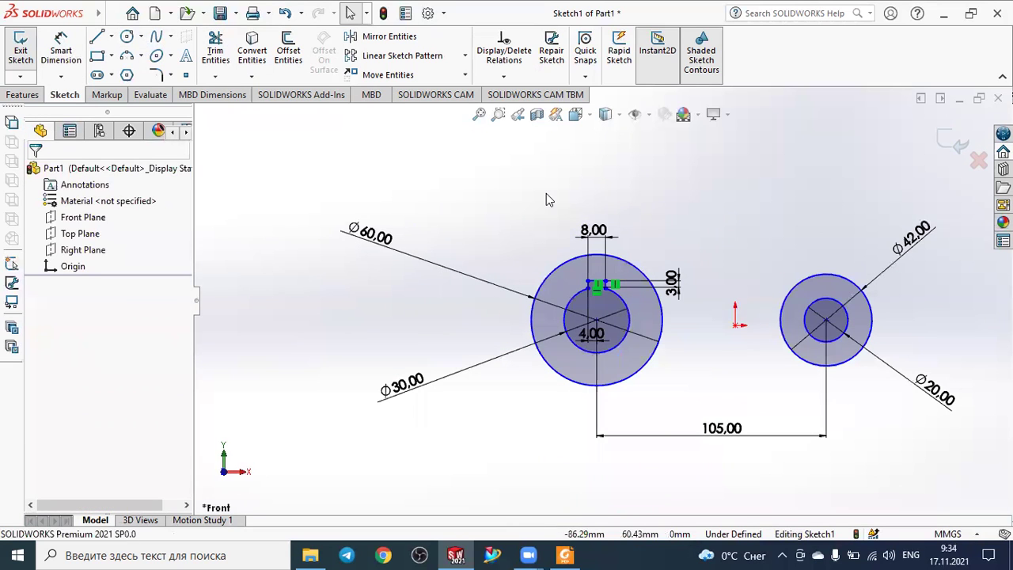
- Set up a Mid Plane boss extrusion and check the part's thickness on the reference drawing
{"action": "left_click", "coordinate": [19, 95]}
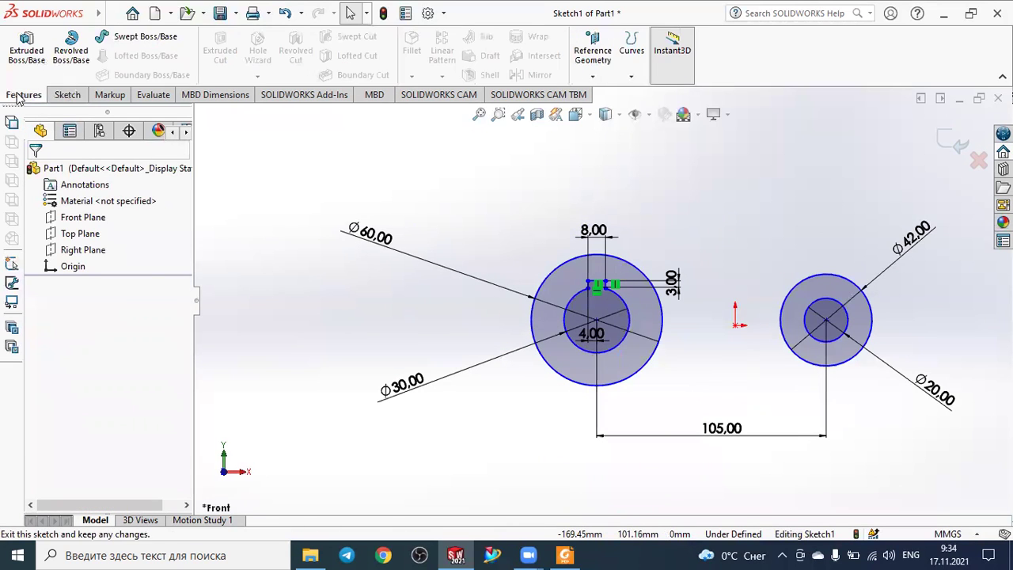
{"action": "left_click", "coordinate": [26, 38]}
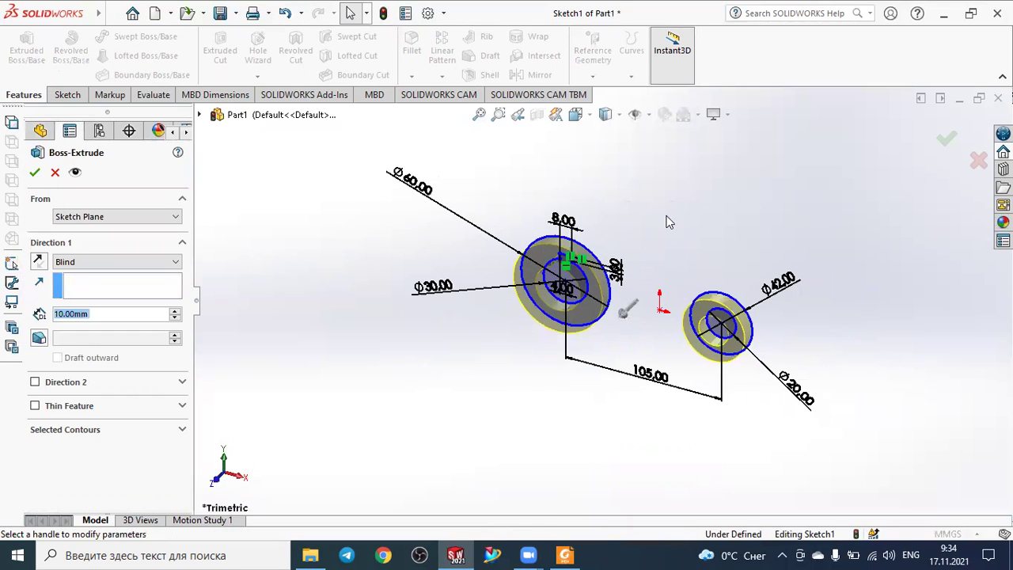
{"action": "left_click", "coordinate": [95, 262]}
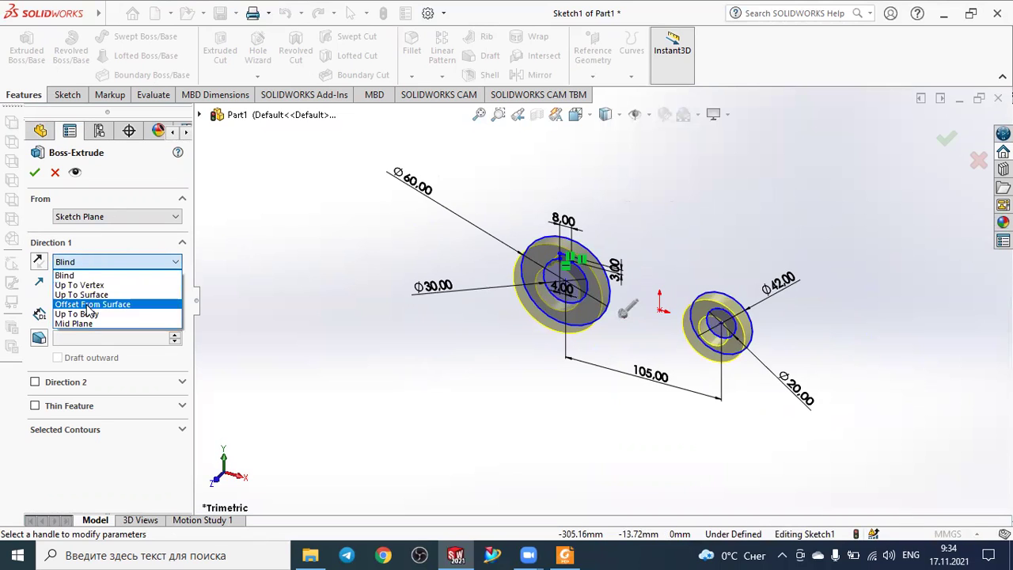
{"action": "left_click", "coordinate": [77, 324]}
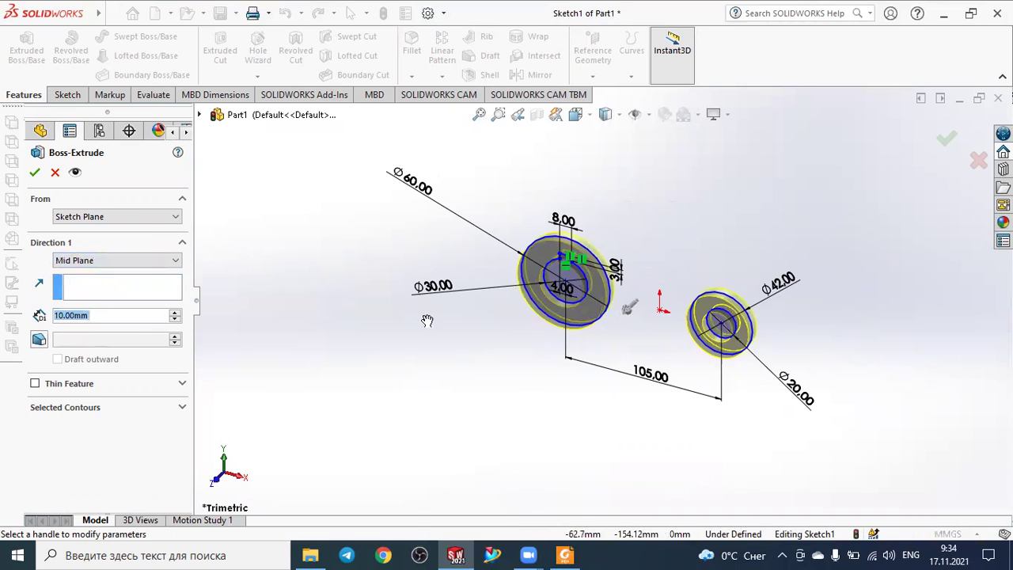
{"action": "key", "text": "alt+Tab"}
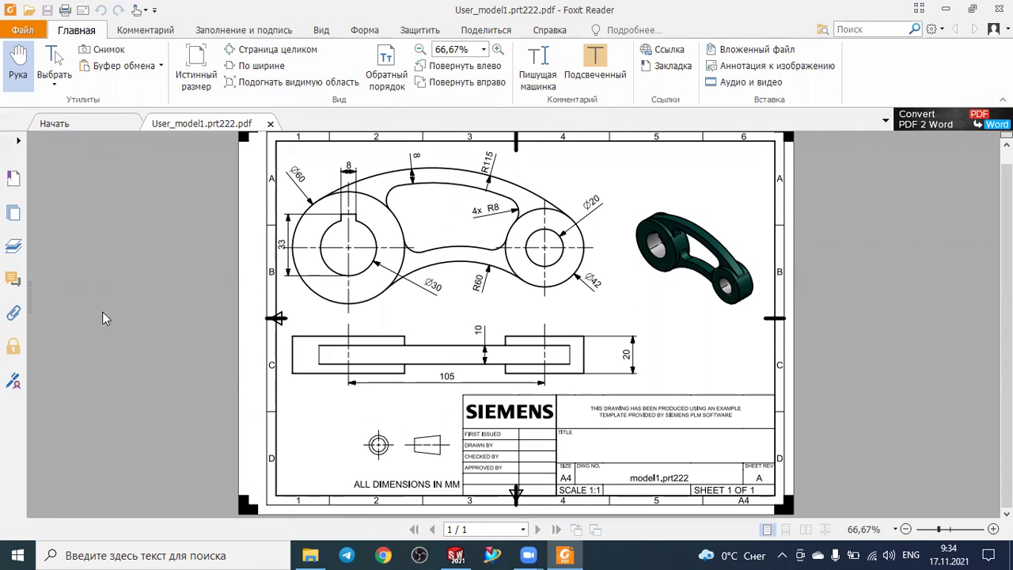
{"action": "key", "text": "alt+Tab"}
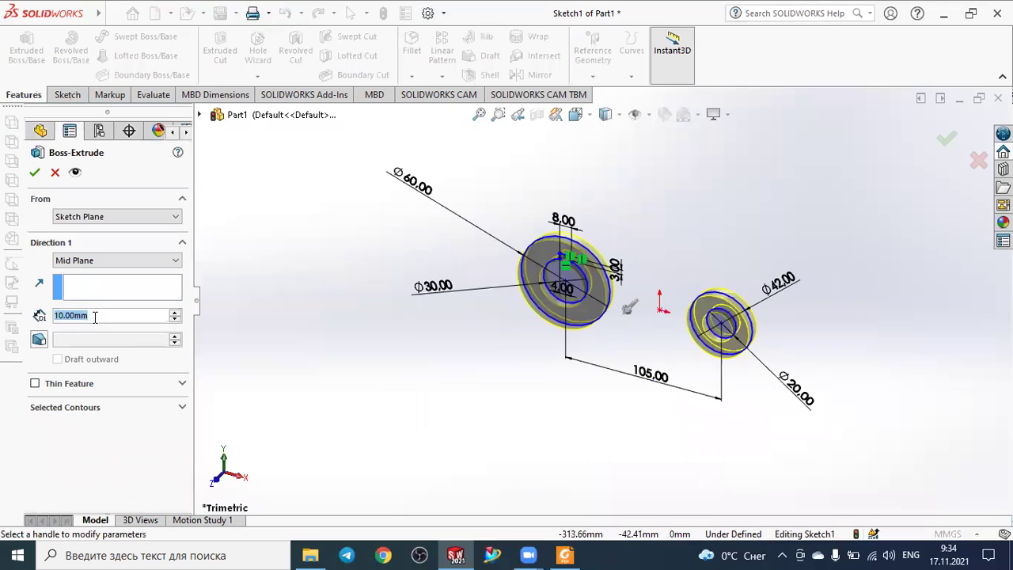
- Extrude both ring sketches 20 mm mid-plane, then orbit to inspect the rings
{"action": "type", "text": "20"}
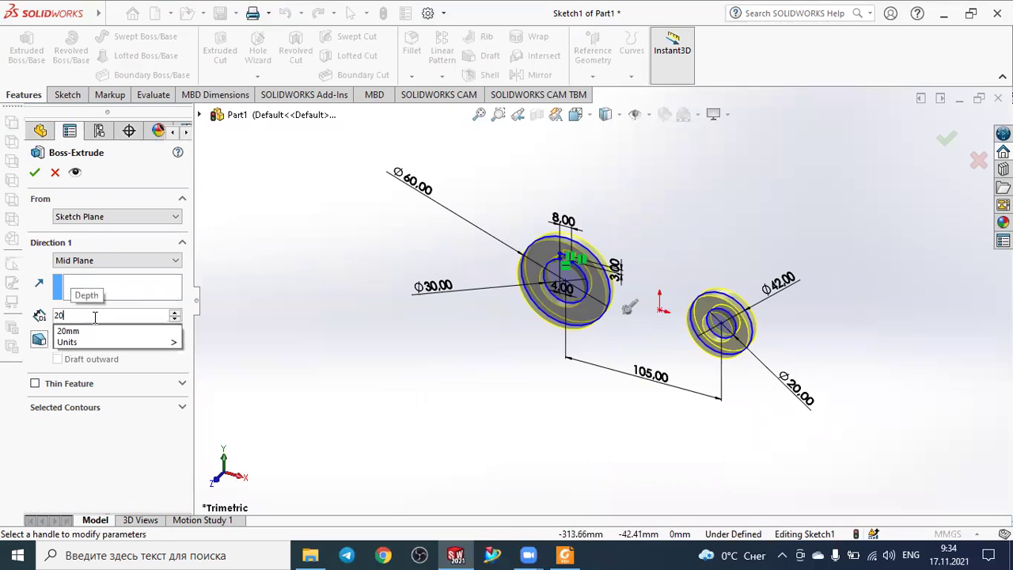
{"action": "key", "text": "Return"}
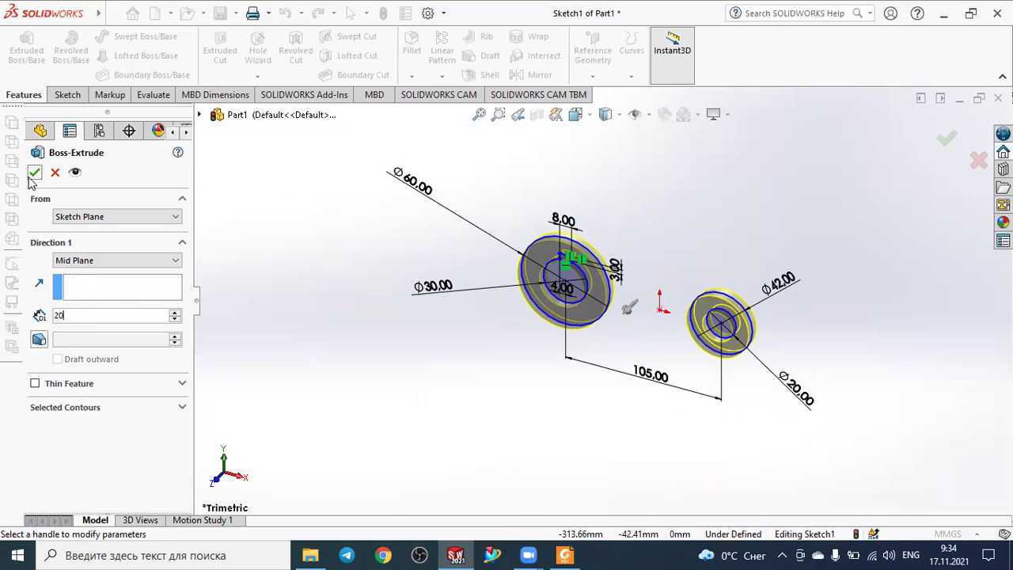
{"action": "left_click", "coordinate": [33, 174]}
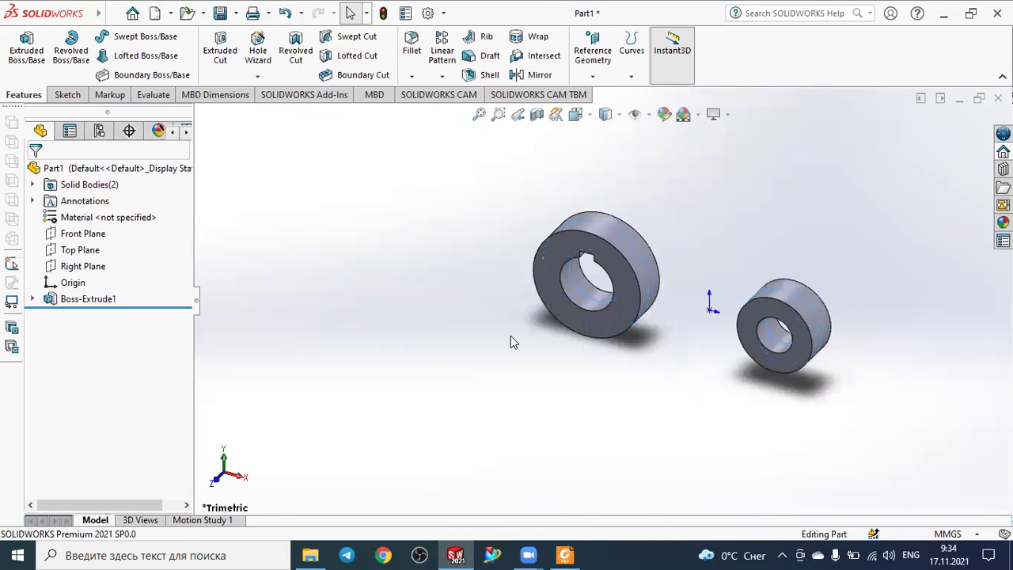
{"action": "middle_click_drag", "start_coordinate": [510, 336], "coordinate": [511, 281]}
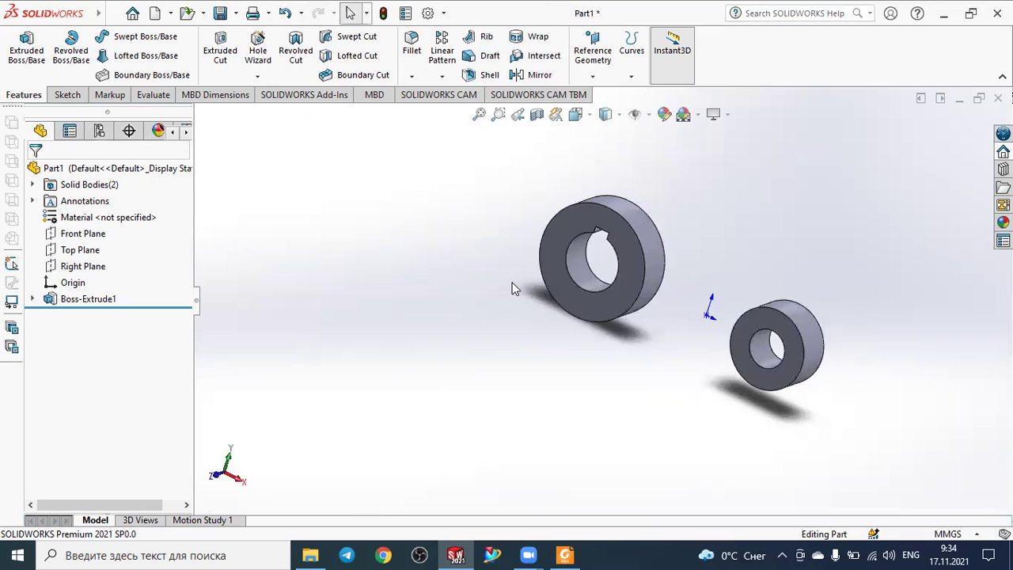
- Start a new sketch on the Front Plane, viewed normal to it, with 3 Point Arc
{"action": "left_click", "coordinate": [111, 237]}
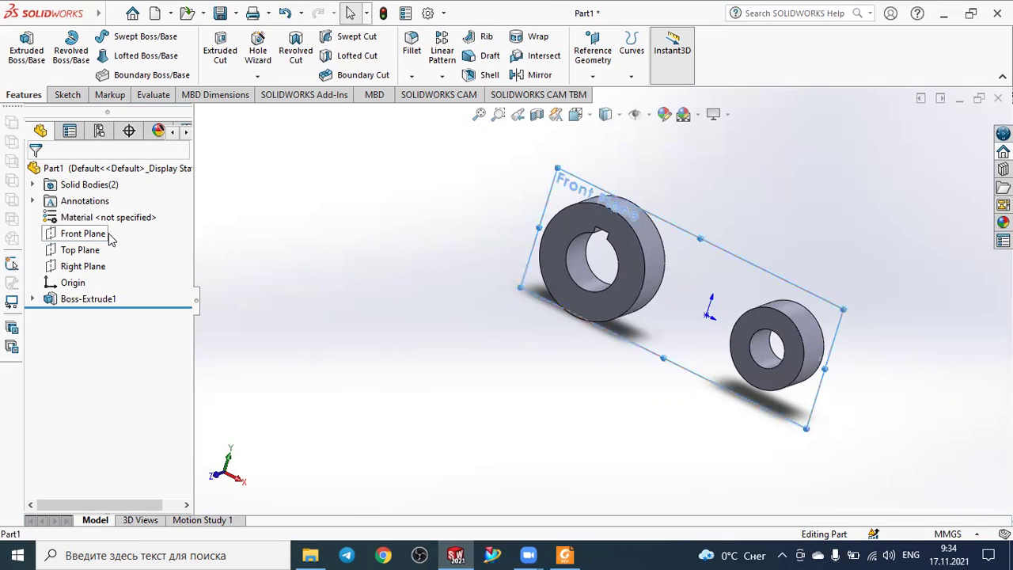
{"action": "left_click", "coordinate": [121, 212]}
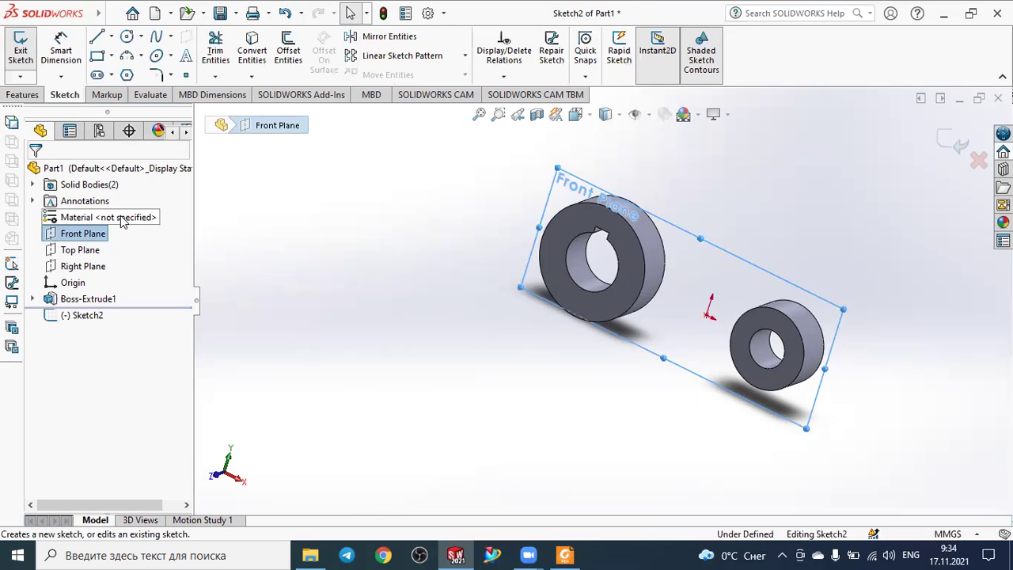
{"action": "left_click", "coordinate": [89, 315]}
{"action": "left_click", "coordinate": [125, 291]}
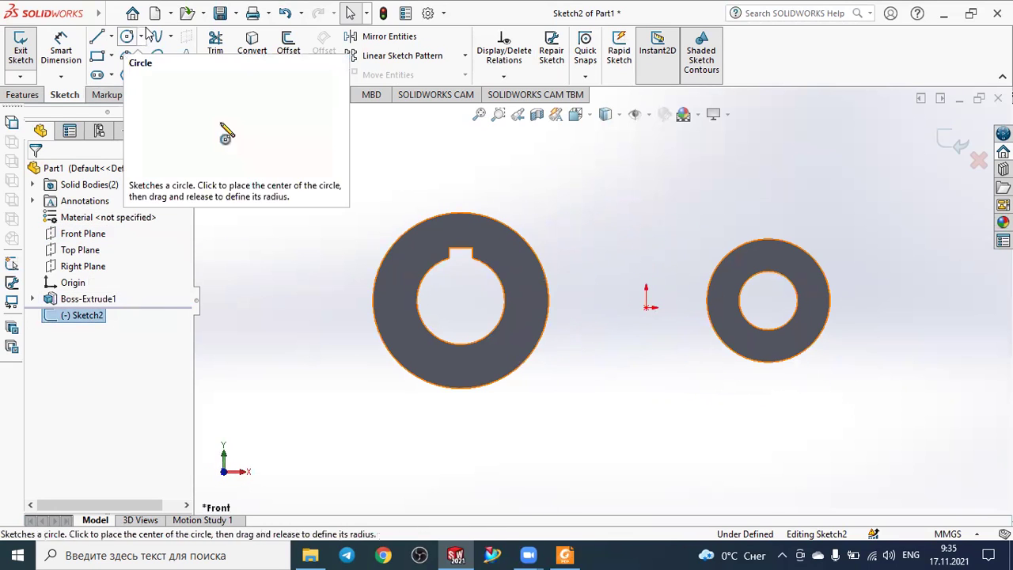
{"action": "left_click", "coordinate": [128, 57]}
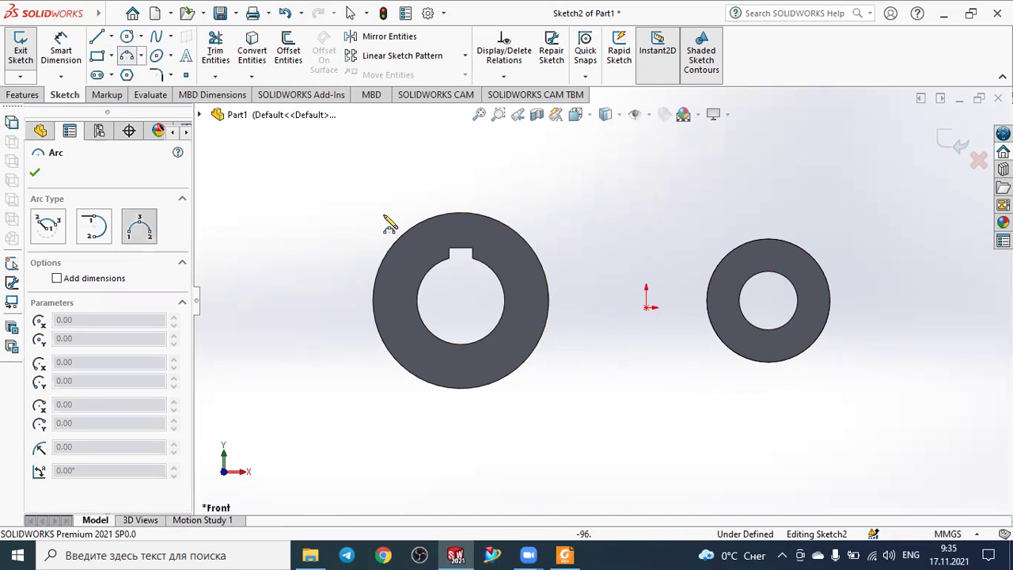
- Draw a three-point arc from the top of the large ring to the small ring's top
{"action": "left_click", "coordinate": [461, 215]}
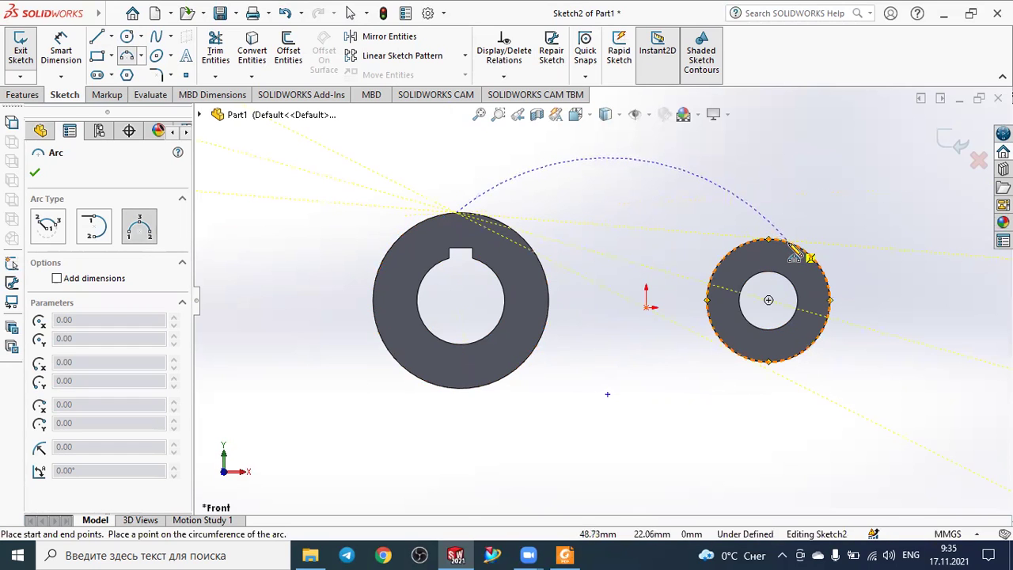
{"action": "left_click", "coordinate": [798, 252]}
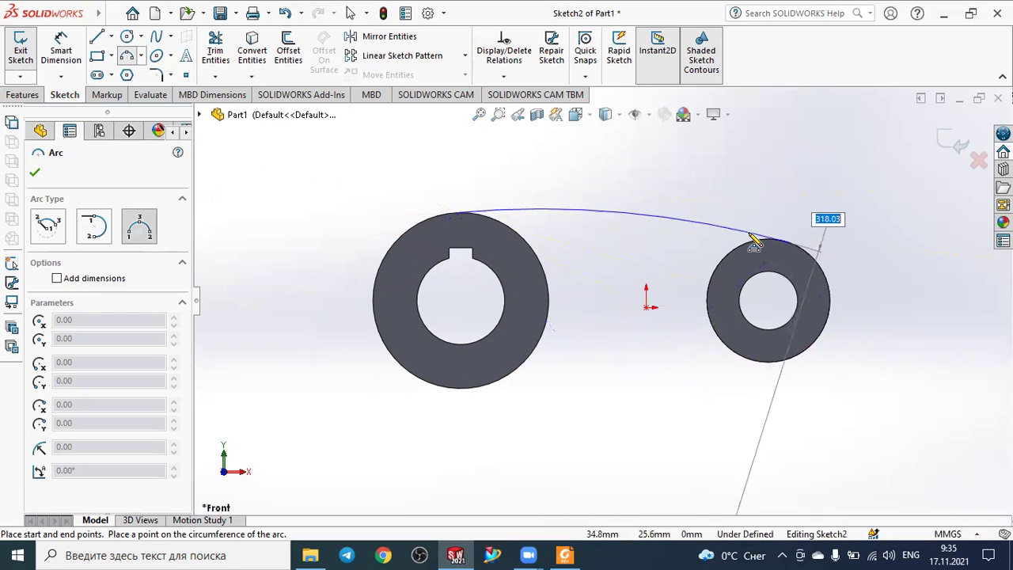
{"action": "left_click", "coordinate": [725, 228]}
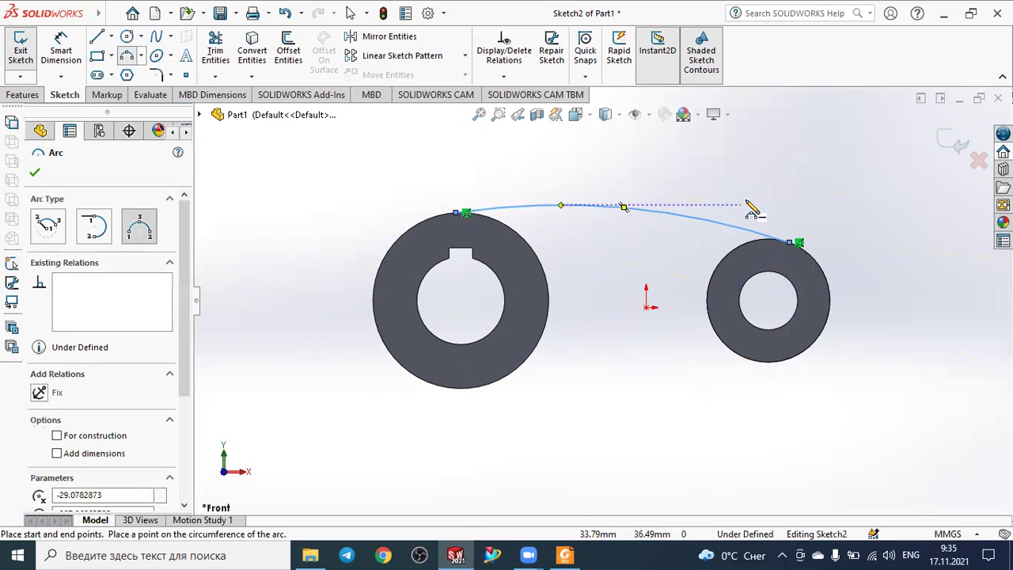
{"action": "key", "text": "Escape"}
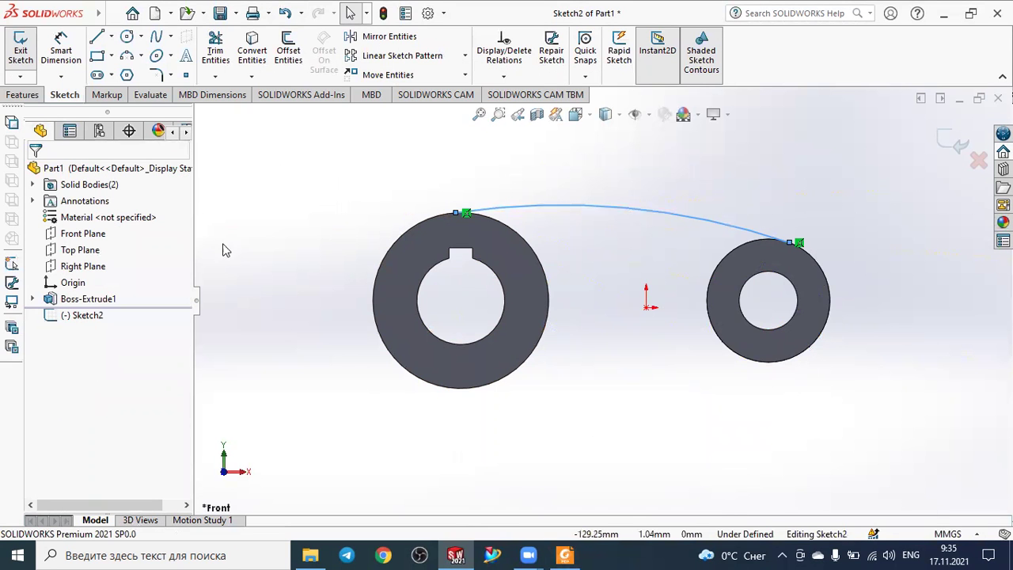
- Dimension the upper arc's radius to 115 mm
{"action": "left_click", "coordinate": [61, 52]}
{"action": "scroll", "coordinate": [656, 184], "scroll_direction": "down", "scroll_amount": 2}
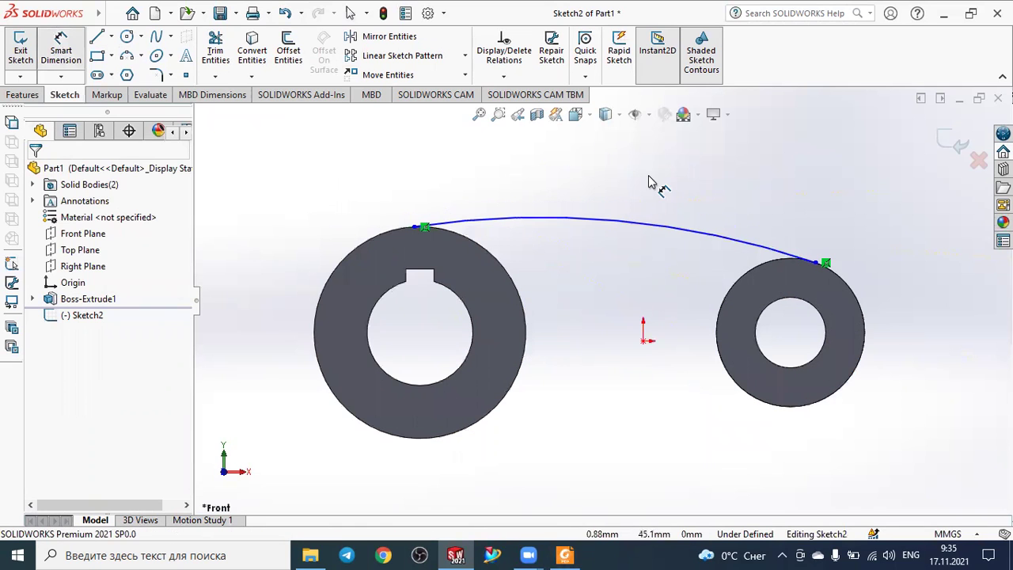
{"action": "left_click", "coordinate": [641, 227]}
{"action": "left_click", "coordinate": [695, 200]}
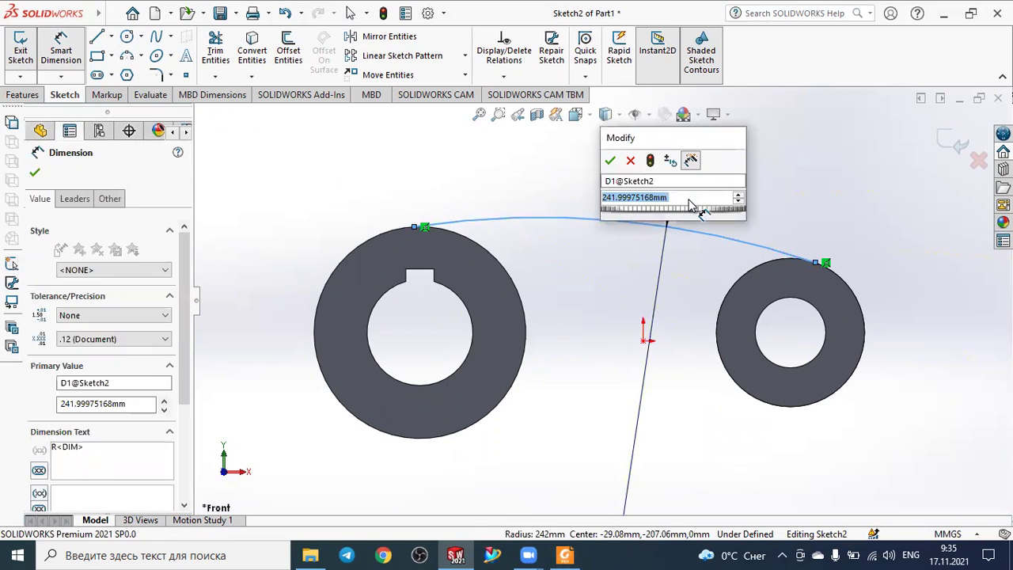
{"action": "type", "text": "115"}
{"action": "key", "text": "Return"}
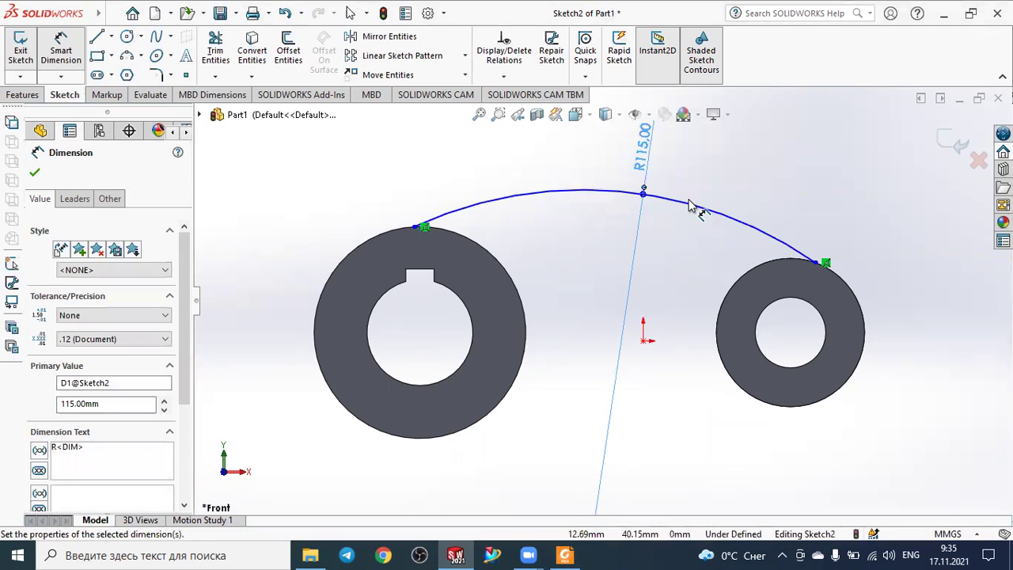
{"action": "key", "text": "Escape"}
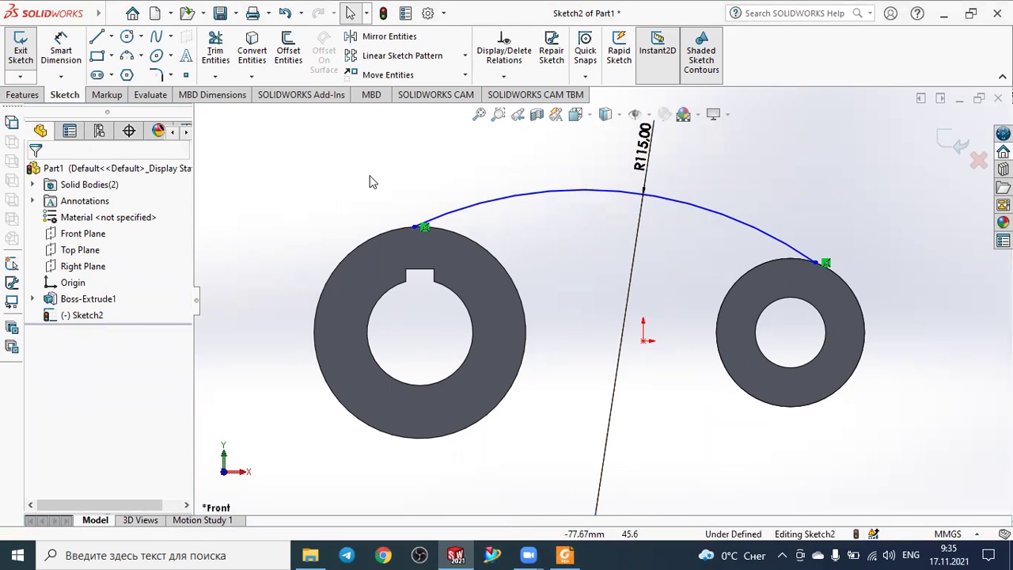
{"action": "left_click", "coordinate": [447, 214]}
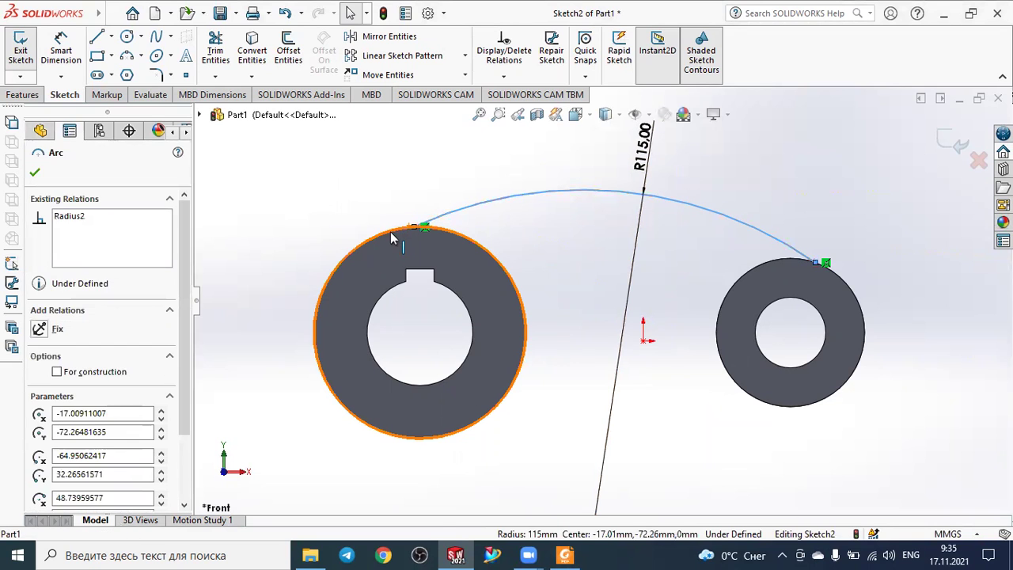
- Make the R115 arc tangent to the large ring's outer edge
{"action": "left_click", "coordinate": [390, 232], "text": "ctrl"}
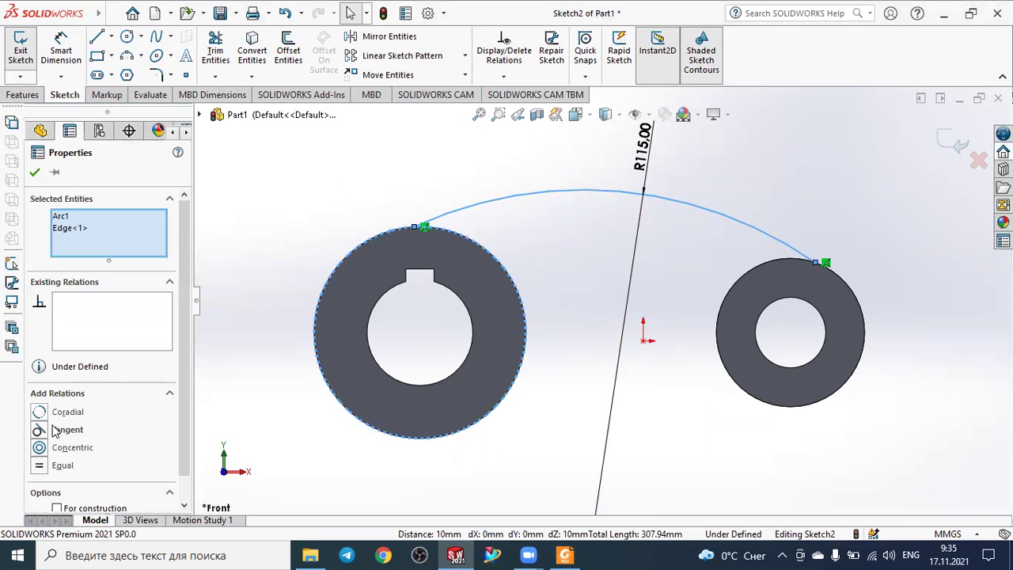
{"action": "left_click", "coordinate": [49, 436]}
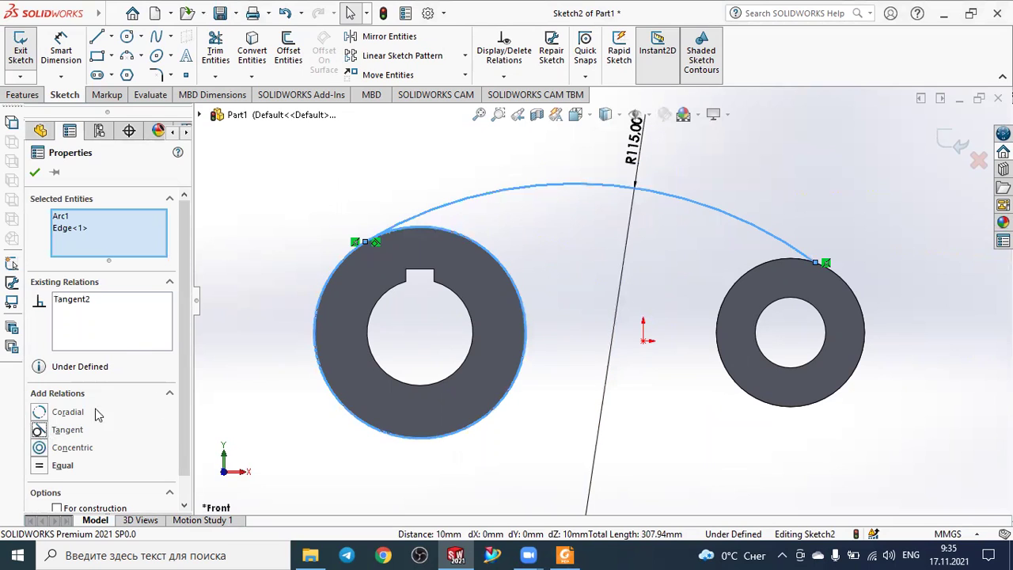
{"action": "left_click", "coordinate": [35, 174]}
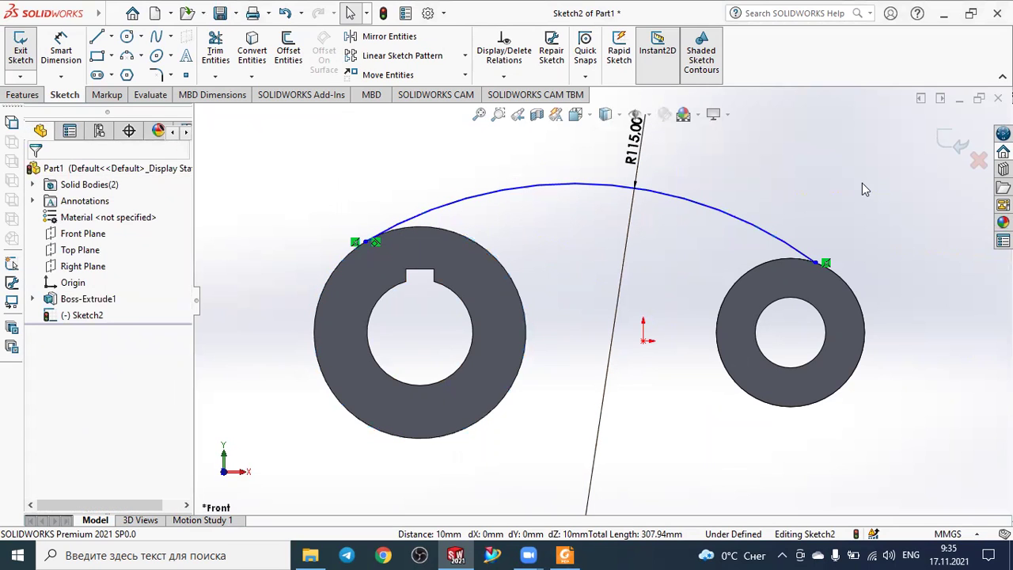
- Make the R115 arc tangent to the small ring's outer edge, fully defining the sketch
{"action": "left_click", "coordinate": [782, 245]}
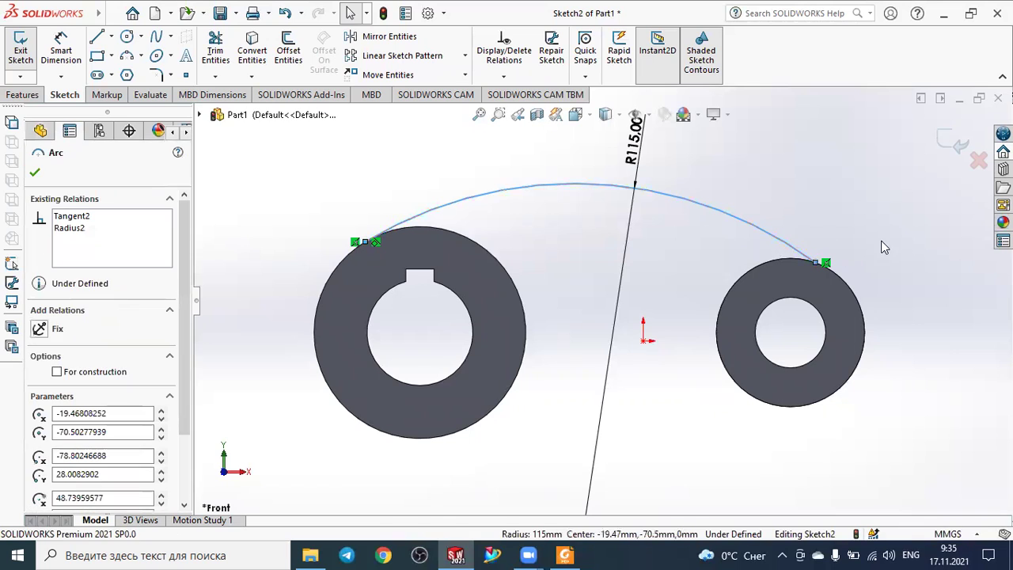
{"action": "left_click", "coordinate": [847, 283], "text": "ctrl"}
{"action": "left_click", "coordinate": [847, 287], "text": "ctrl"}
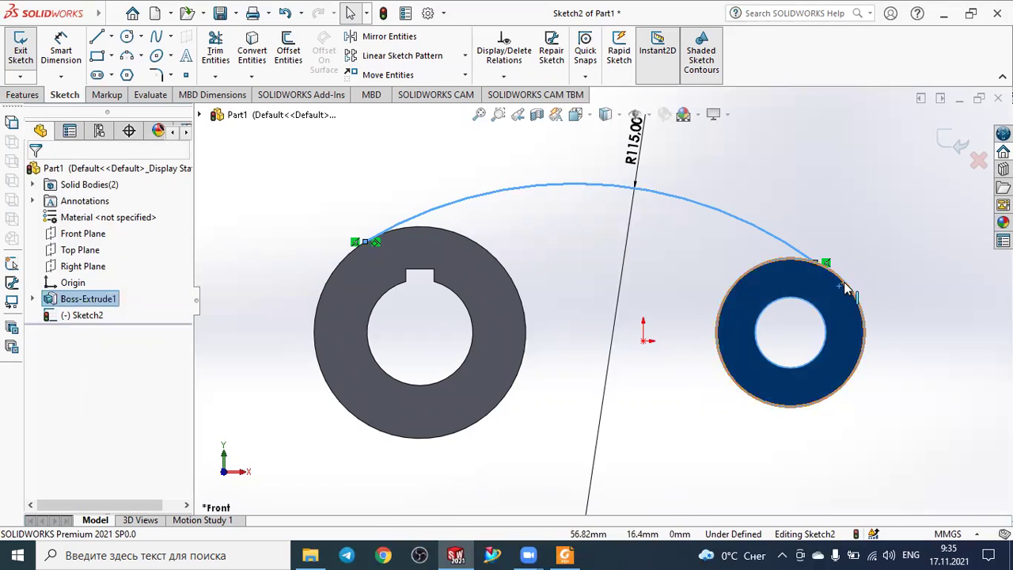
{"action": "left_click", "coordinate": [309, 293]}
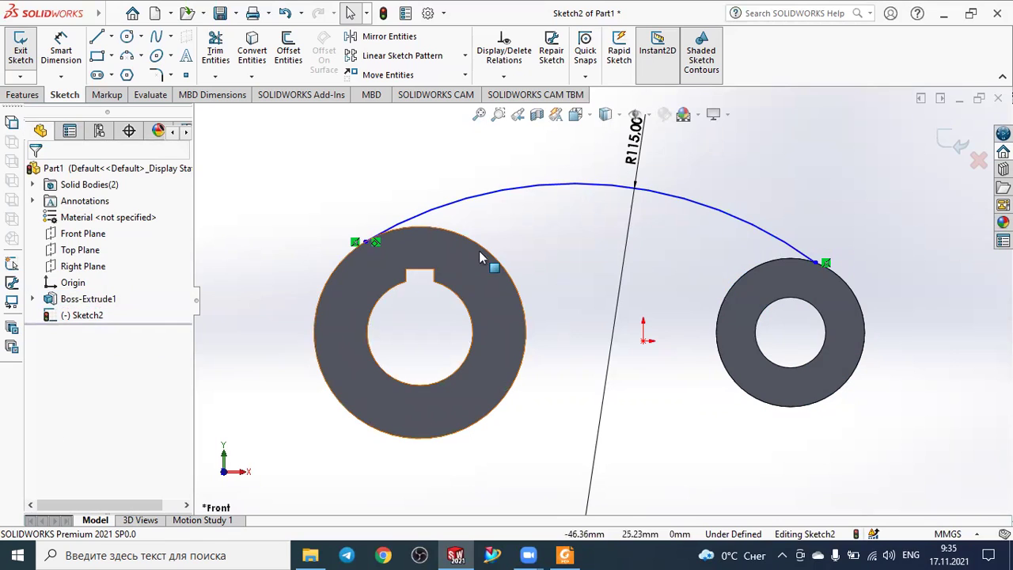
{"action": "left_click", "coordinate": [767, 239]}
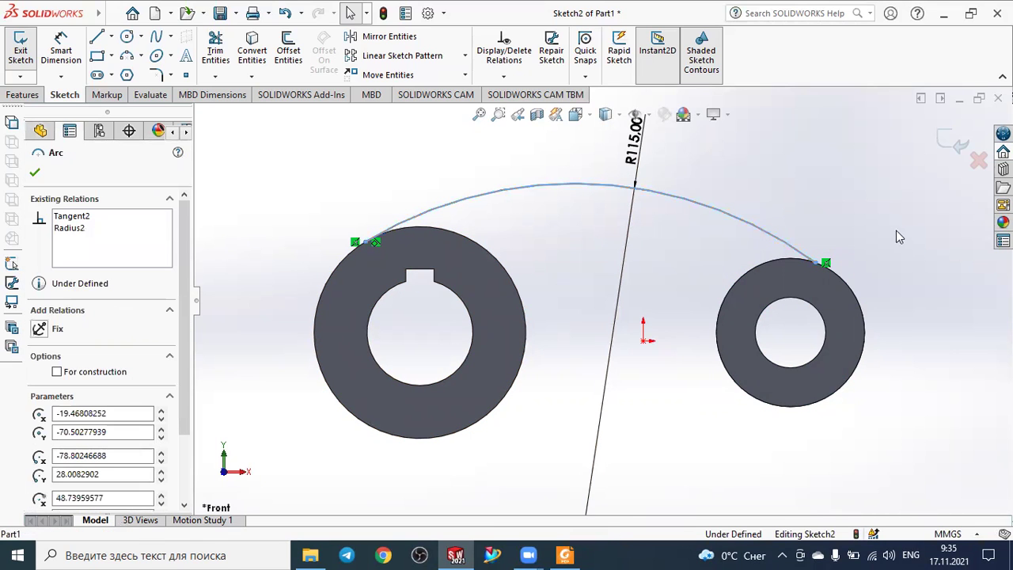
{"action": "left_click", "coordinate": [855, 299], "text": "ctrl"}
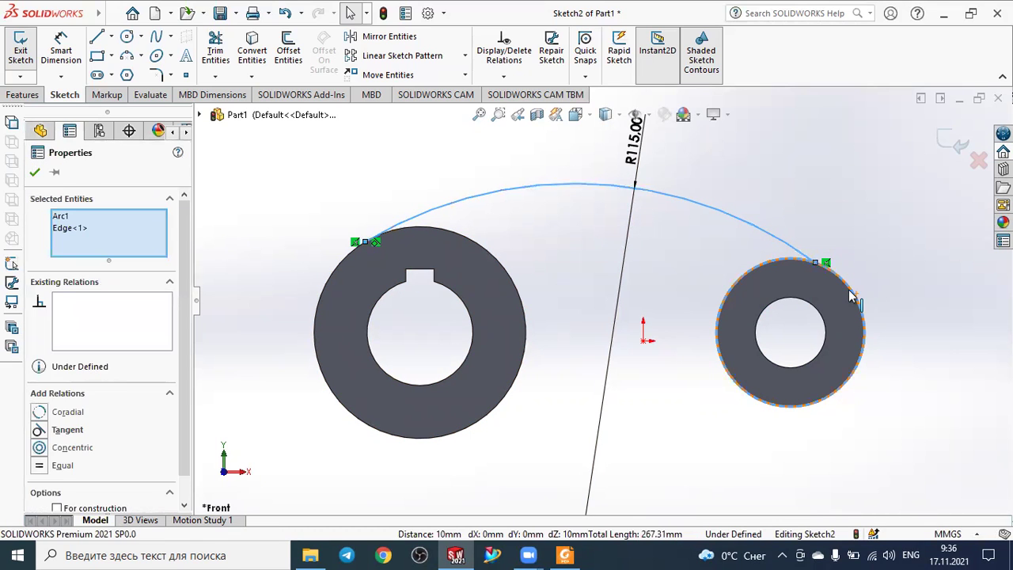
{"action": "left_click", "coordinate": [38, 431]}
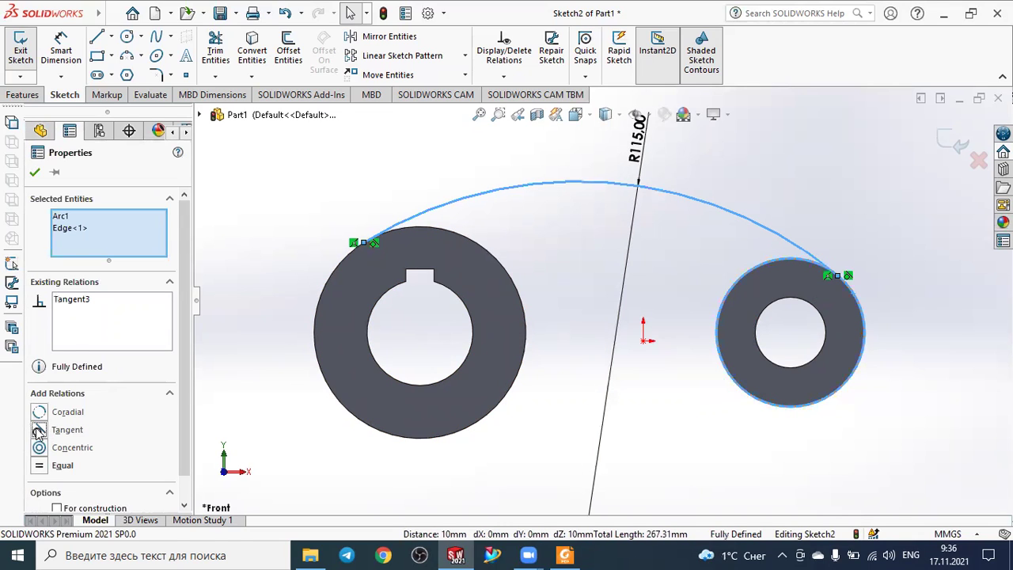
{"action": "left_click", "coordinate": [36, 175]}
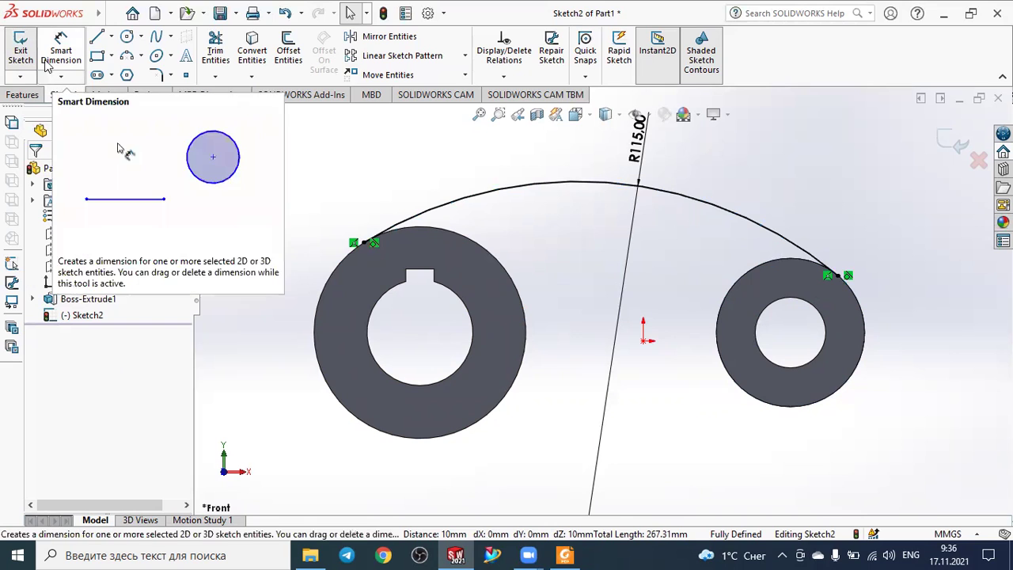
- Draw a second three-point arc between the discs' lower edges, then check the reference PDF
{"action": "left_click", "coordinate": [156, 74]}
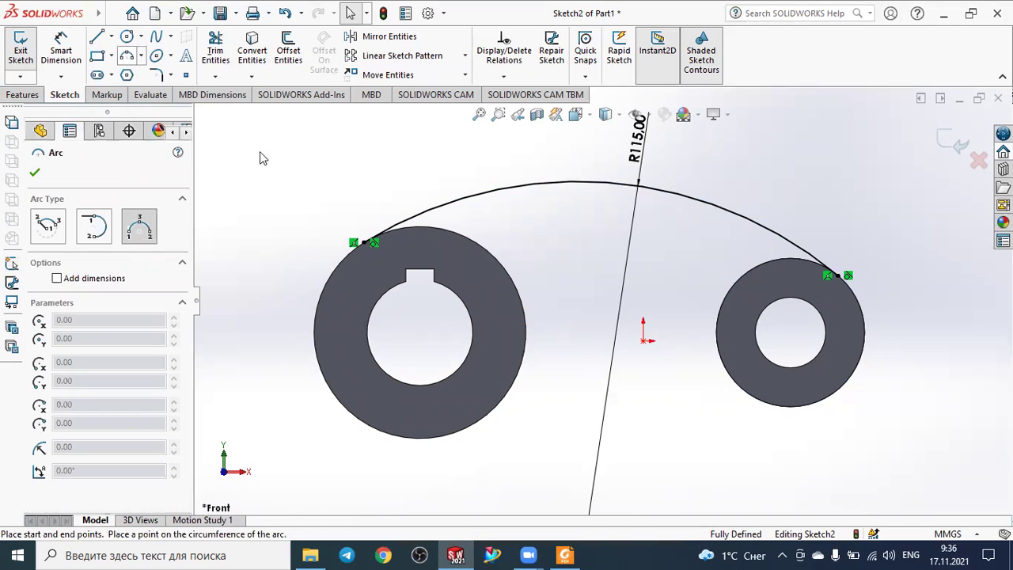
{"action": "left_click", "coordinate": [474, 432]}
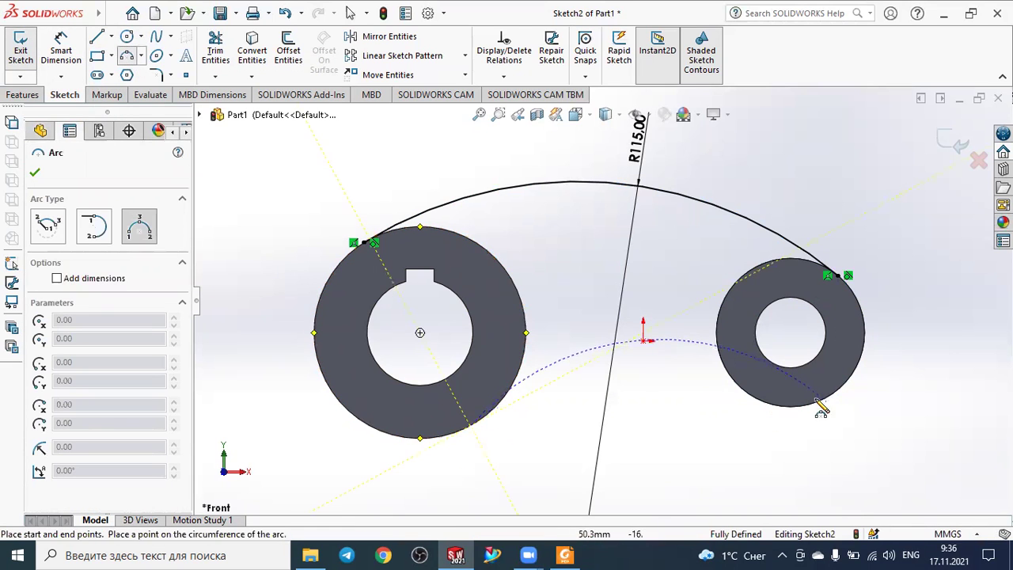
{"action": "left_click", "coordinate": [737, 385]}
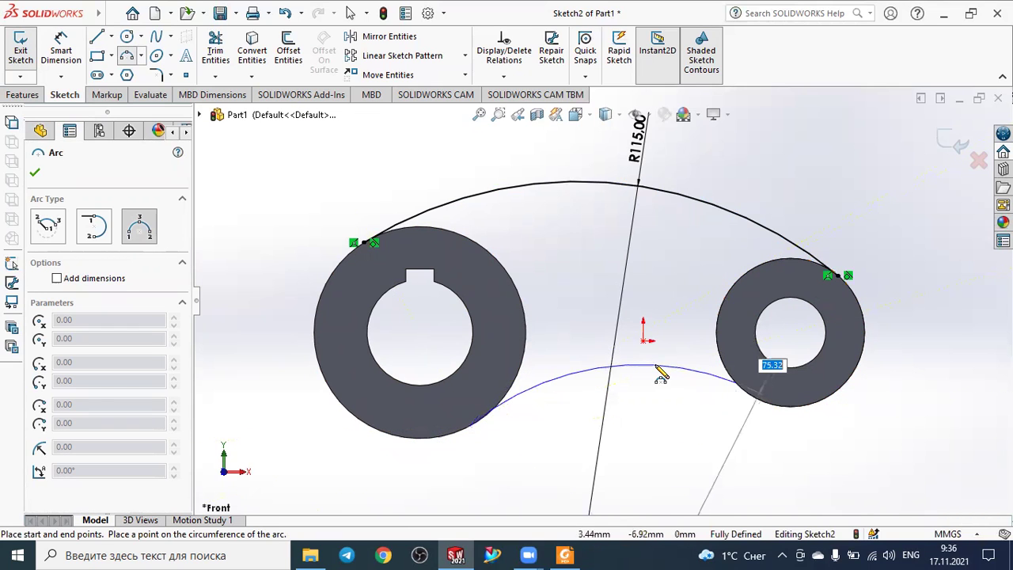
{"action": "left_click", "coordinate": [653, 367]}
{"action": "key", "text": "Escape"}
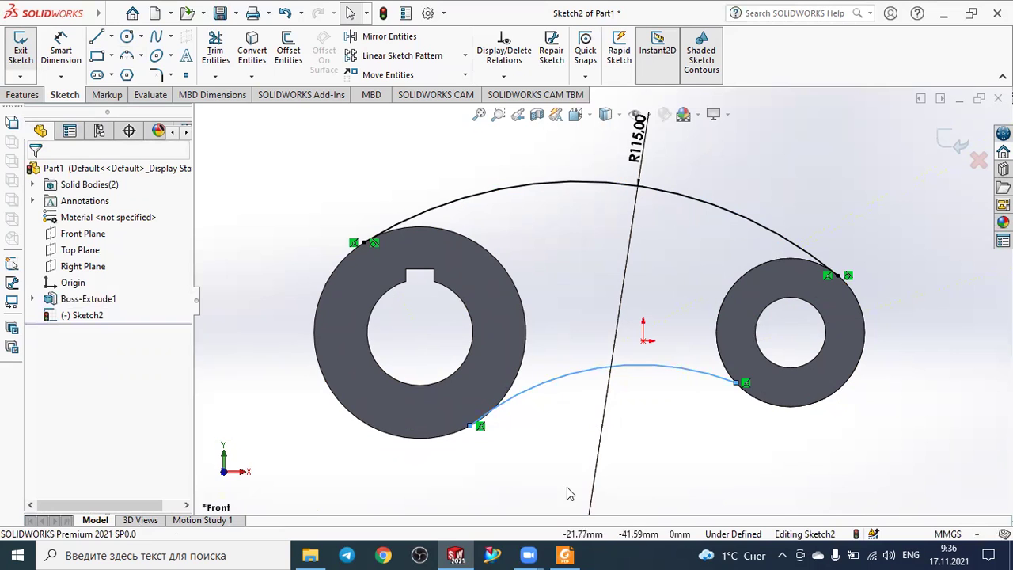
{"action": "left_click", "coordinate": [567, 555]}
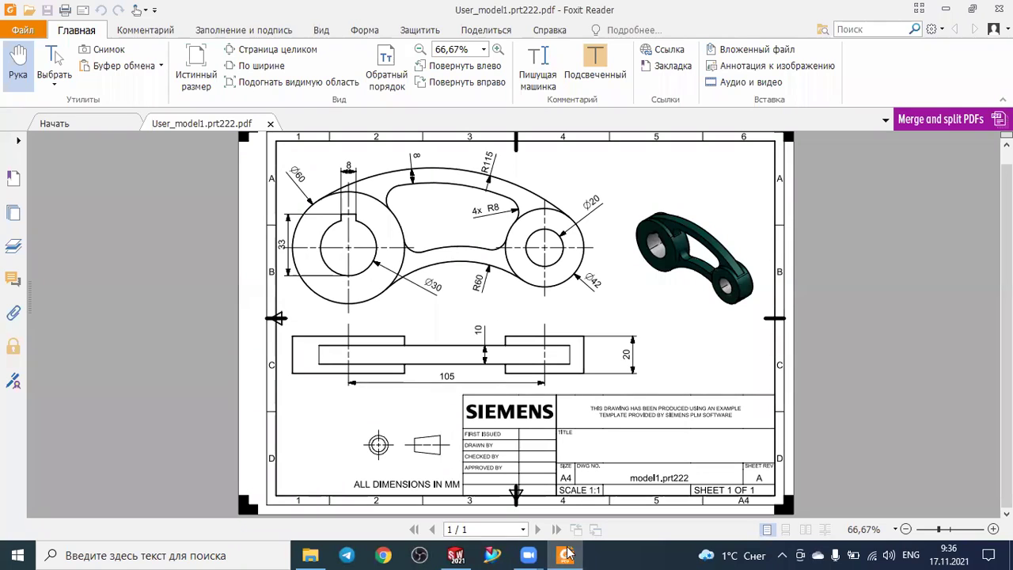
- Dimension the lower arc to an R60 radius
{"action": "key", "text": "alt+Tab"}
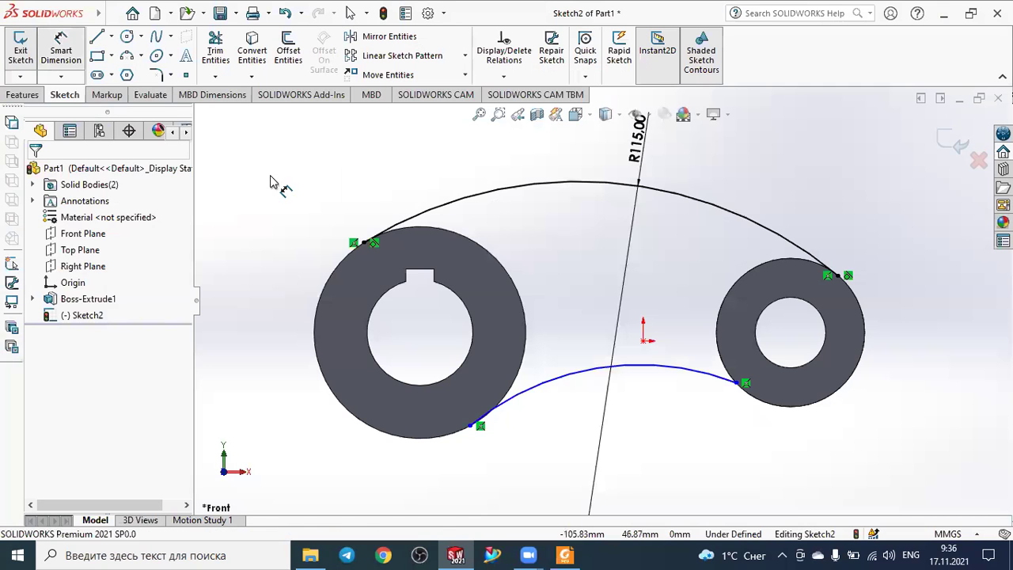
{"action": "left_click", "coordinate": [652, 370]}
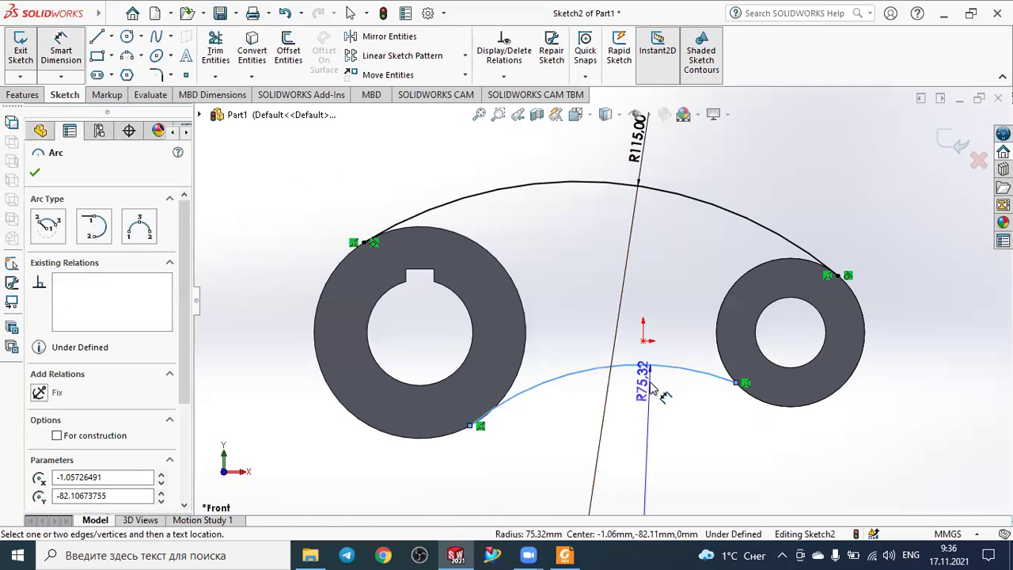
{"action": "left_click", "coordinate": [655, 388]}
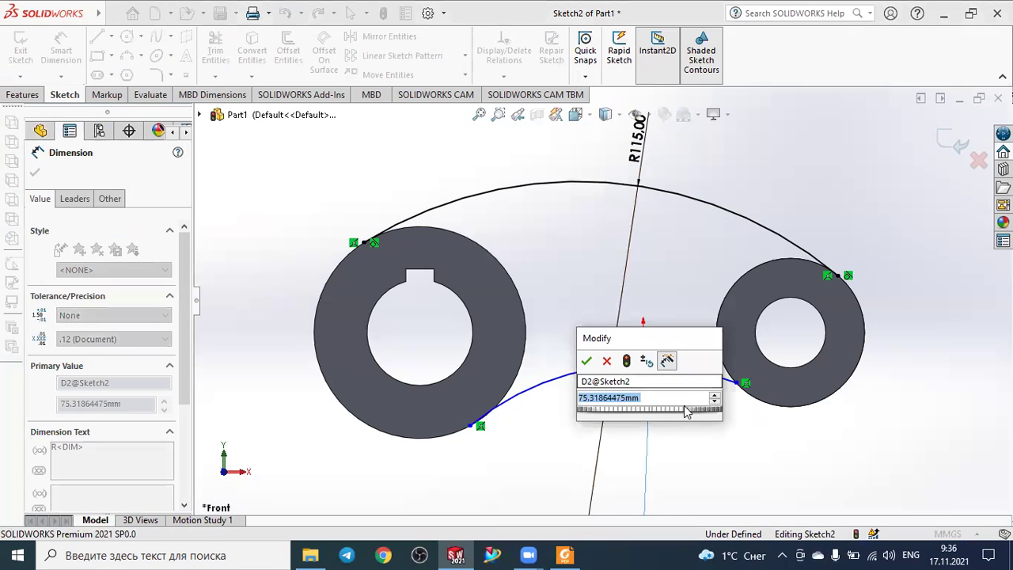
{"action": "type", "text": "80"}
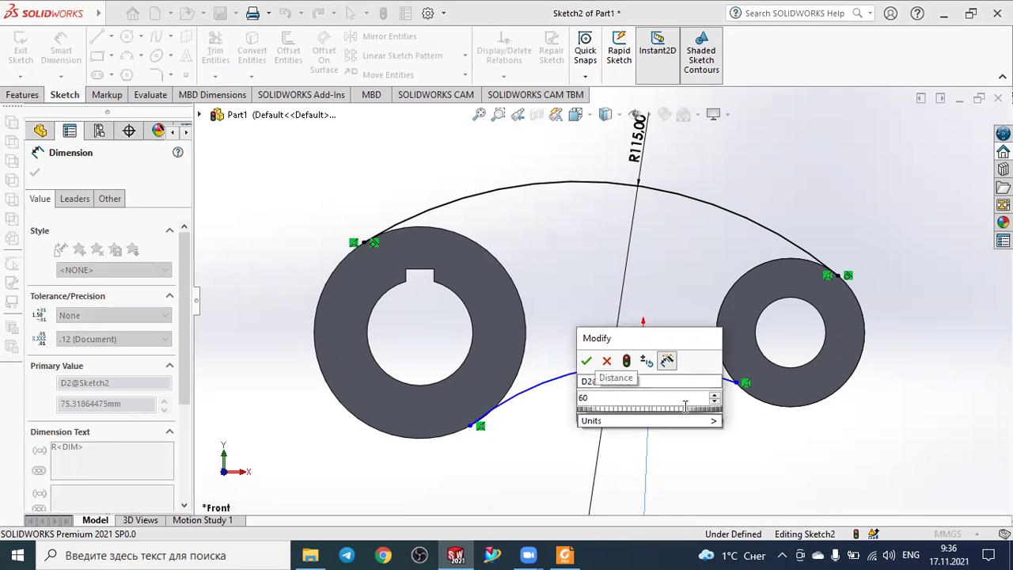
{"action": "key", "text": "Escape"}
{"action": "left_click", "coordinate": [658, 407]}
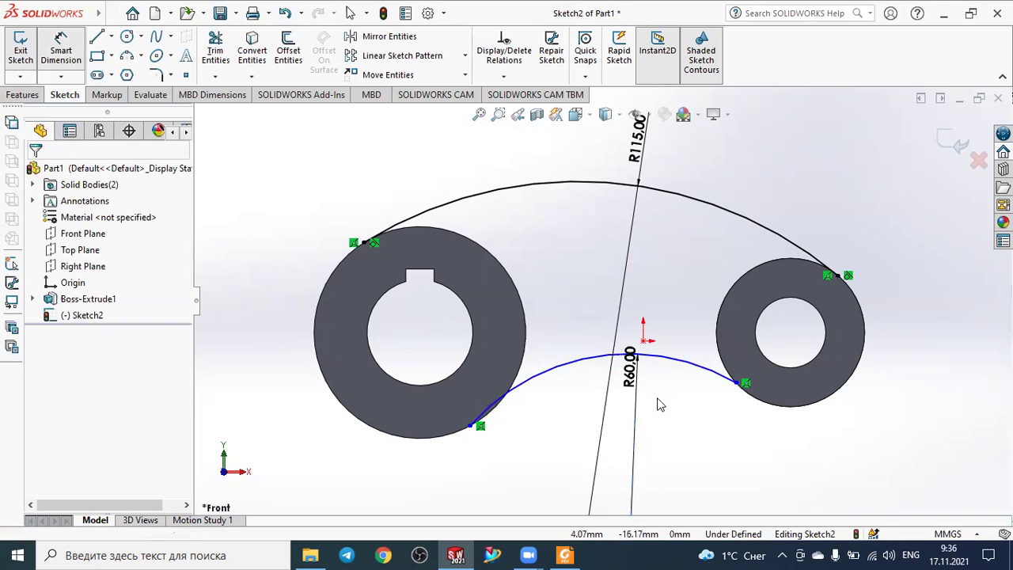
- Make the lower arc tangent to both the left and right disc edges
{"action": "left_click", "coordinate": [532, 385]}
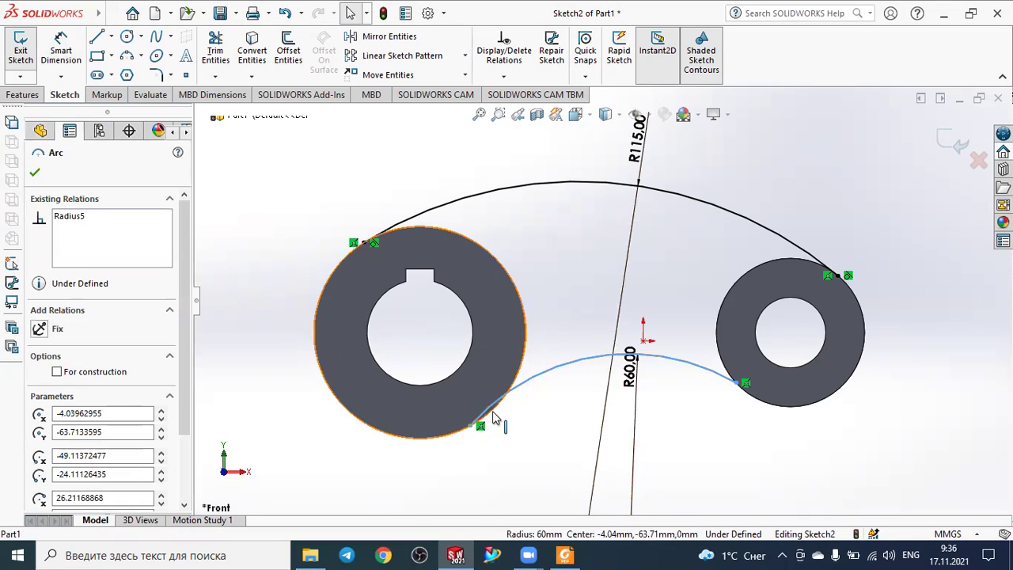
{"action": "left_click", "coordinate": [483, 418], "text": "ctrl"}
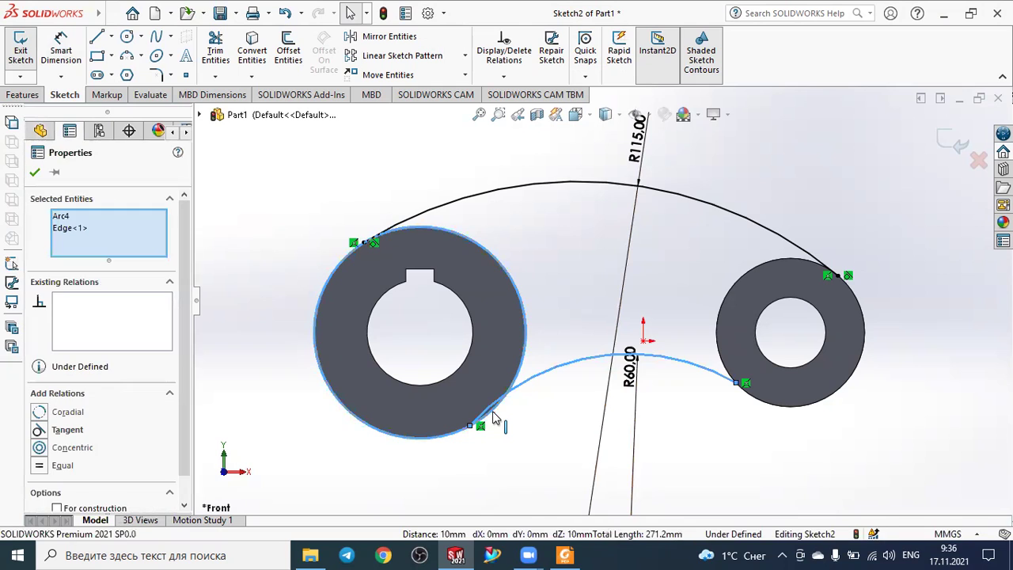
{"action": "left_click", "coordinate": [42, 437]}
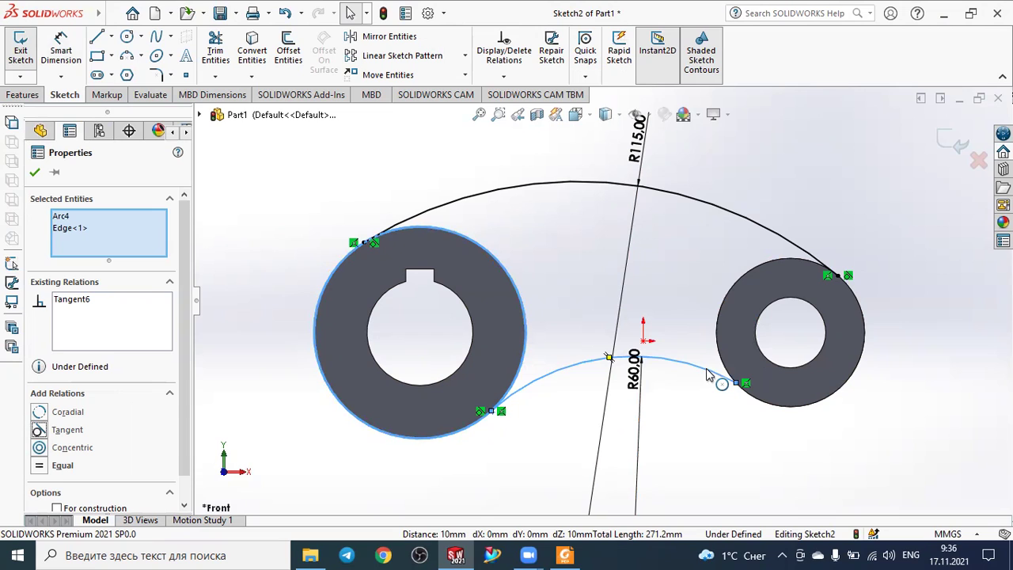
{"action": "left_click", "coordinate": [34, 172]}
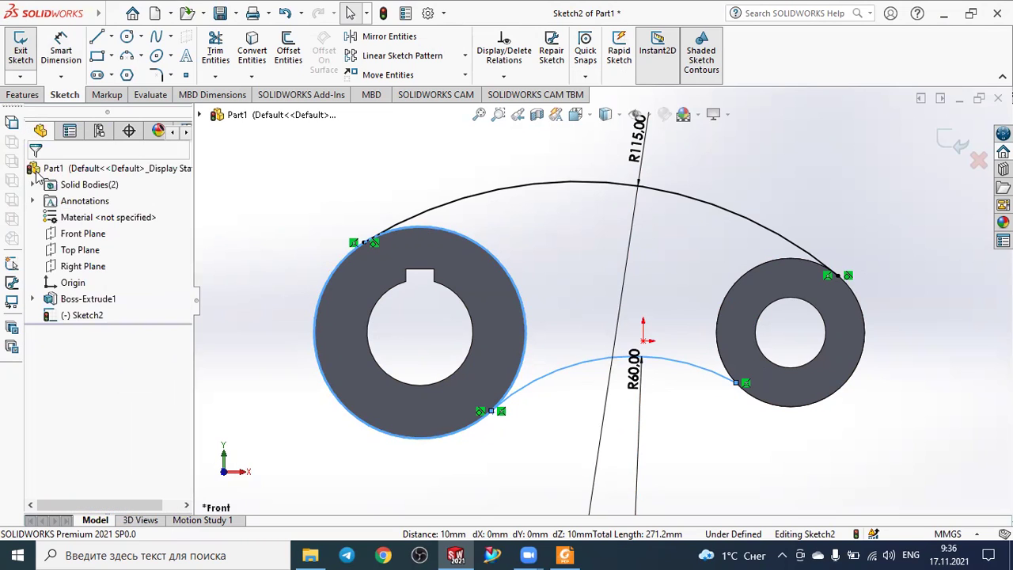
{"action": "left_click", "coordinate": [713, 377]}
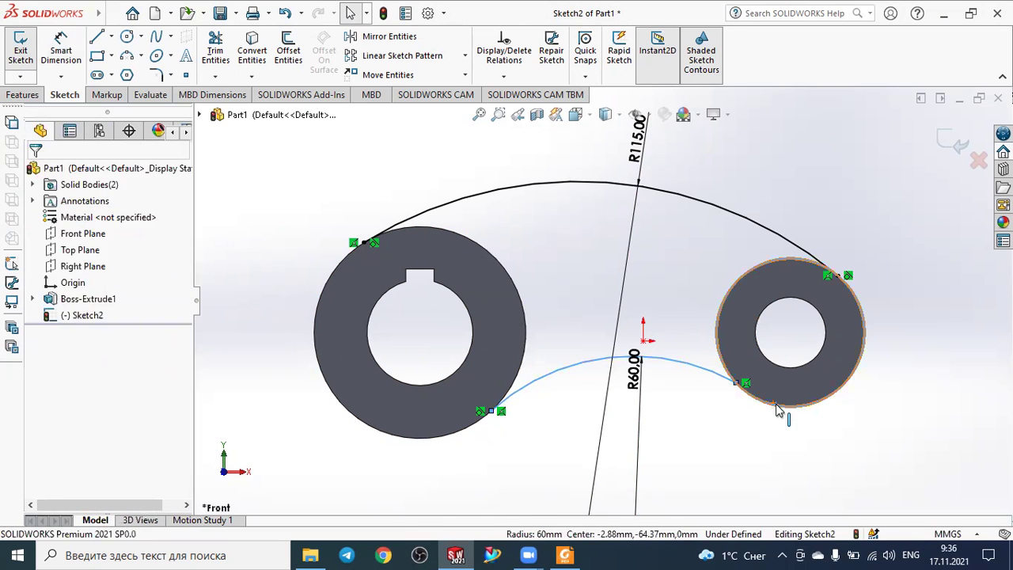
{"action": "left_click", "coordinate": [778, 408], "text": "ctrl"}
{"action": "left_click", "coordinate": [45, 431]}
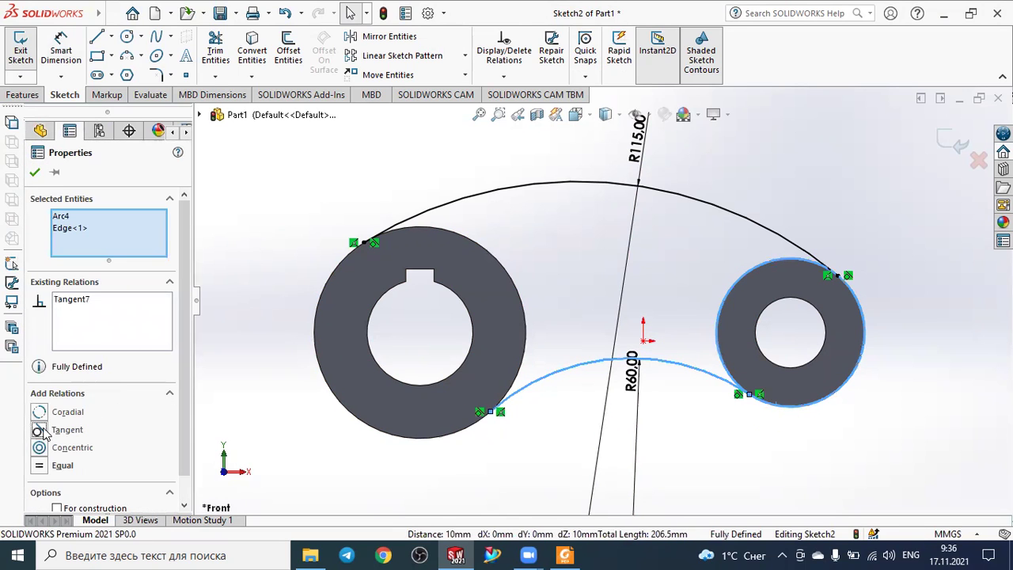
{"action": "left_click", "coordinate": [35, 174]}
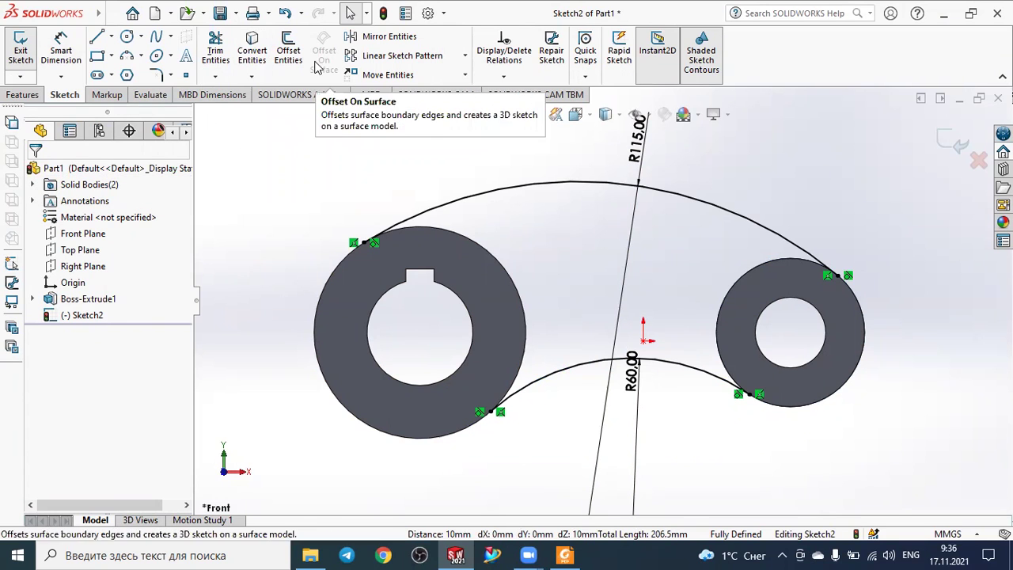
- Offset the R115 and R60 arcs 8 mm inward, reversing direction for the lower arc
{"action": "left_click", "coordinate": [287, 41]}
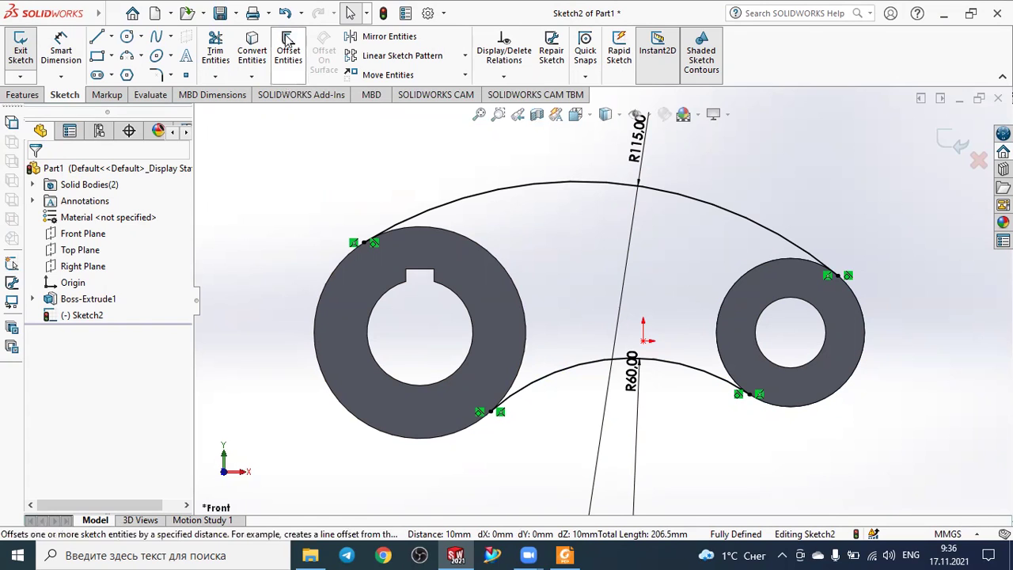
{"action": "left_click", "coordinate": [499, 194]}
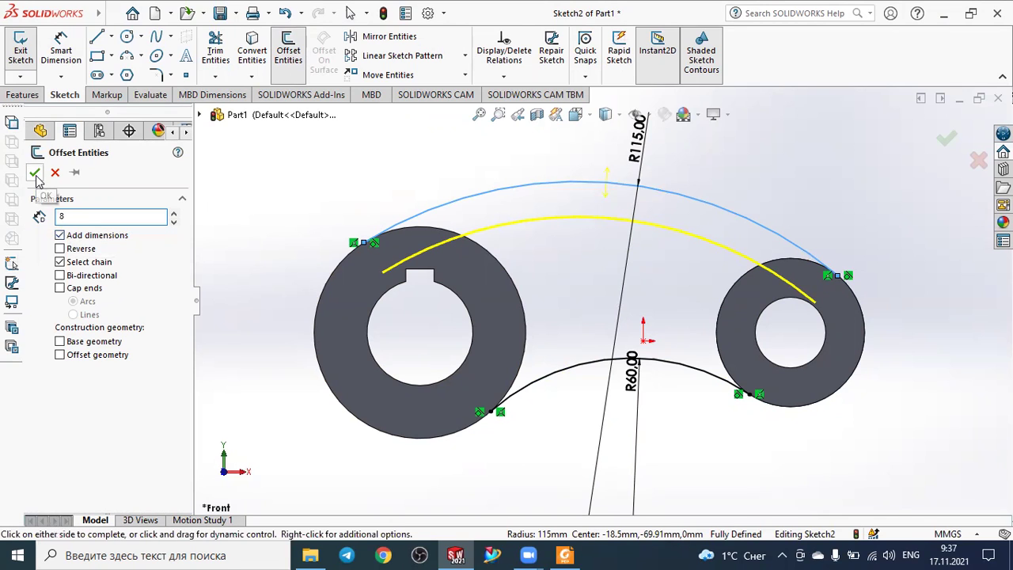
{"action": "key", "text": "Return"}
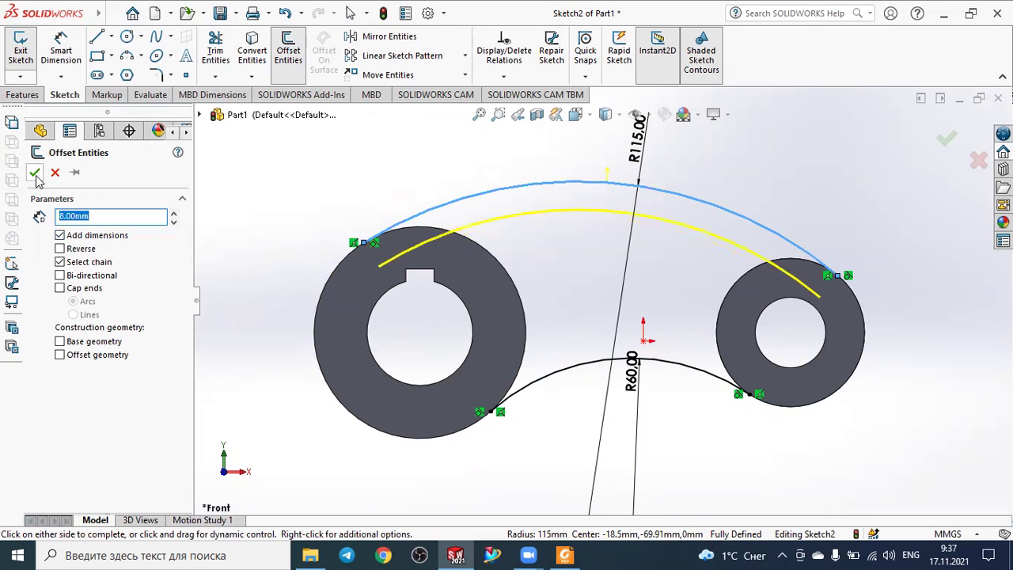
{"action": "left_click", "coordinate": [34, 173]}
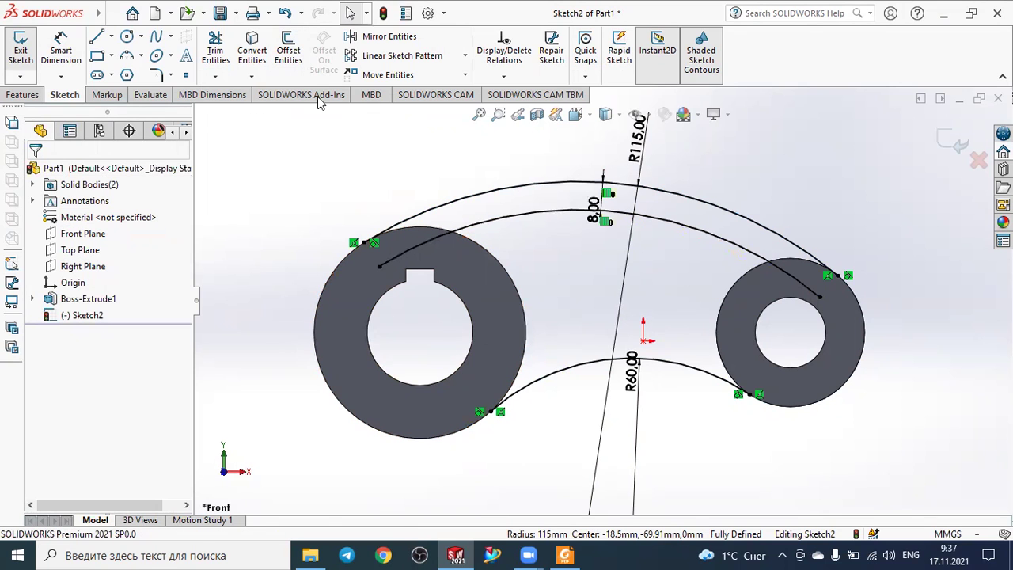
{"action": "left_click", "coordinate": [288, 52]}
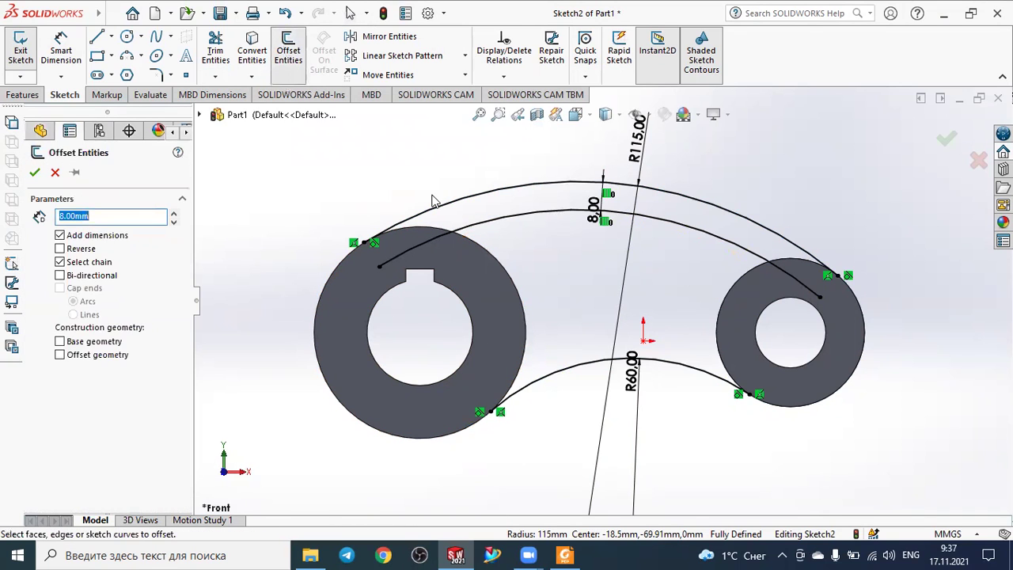
{"action": "left_click", "coordinate": [568, 368]}
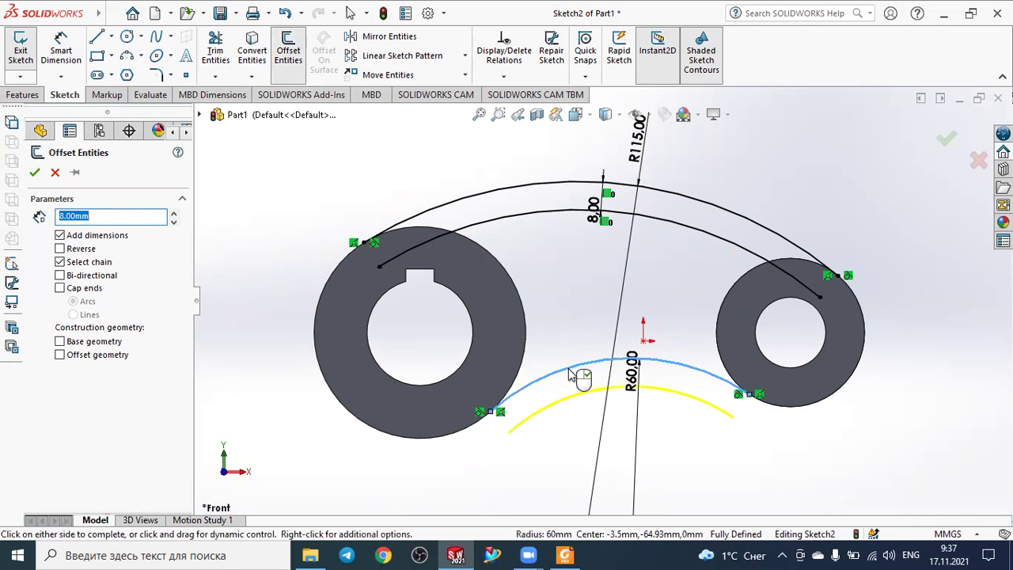
{"action": "left_click", "coordinate": [60, 249]}
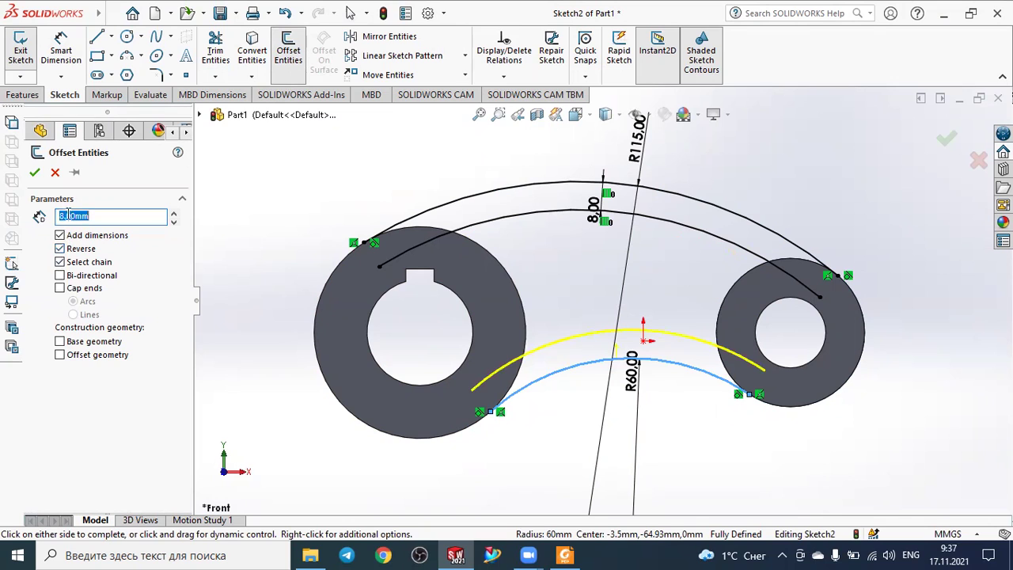
{"action": "left_click", "coordinate": [36, 173]}
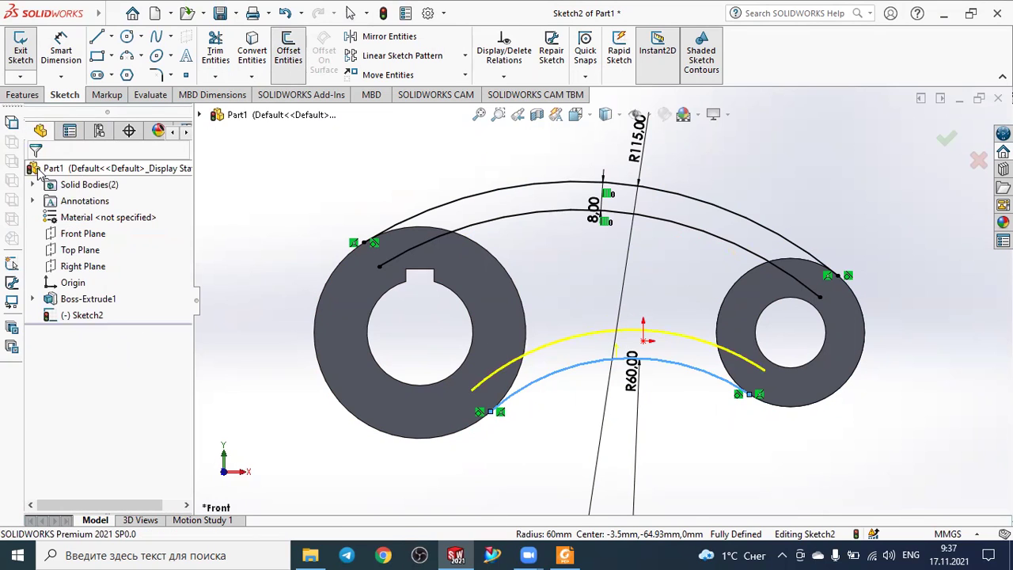
- Try trimming the upper offset arc, then undo the trim
{"action": "left_click", "coordinate": [221, 44]}
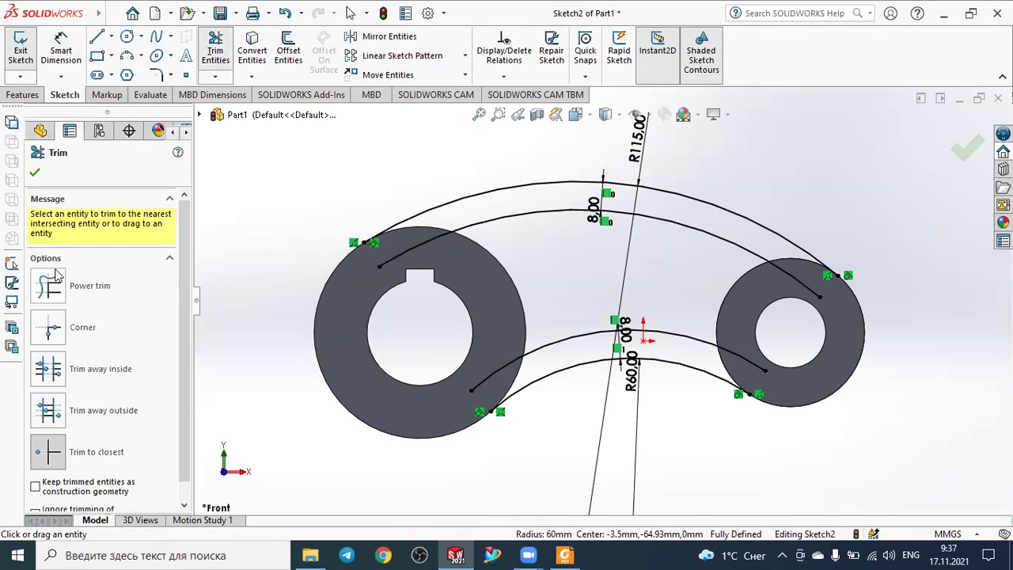
{"action": "left_click", "coordinate": [419, 251]}
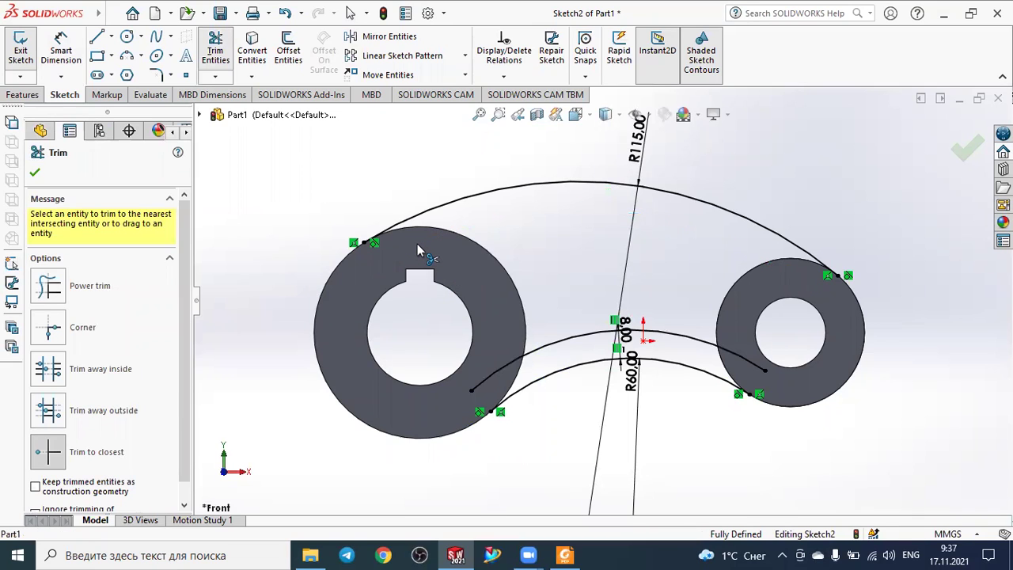
{"action": "key", "text": "Escape"}
{"action": "key", "text": "ctrl+z"}
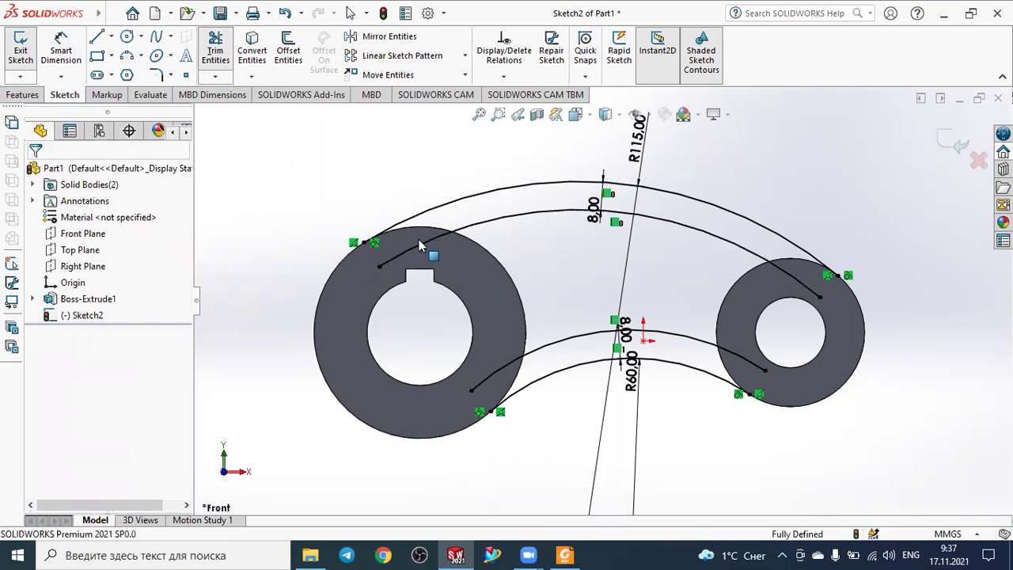
- Convert the outer edges of both discs into sketch circles
{"action": "left_click", "coordinate": [254, 42]}
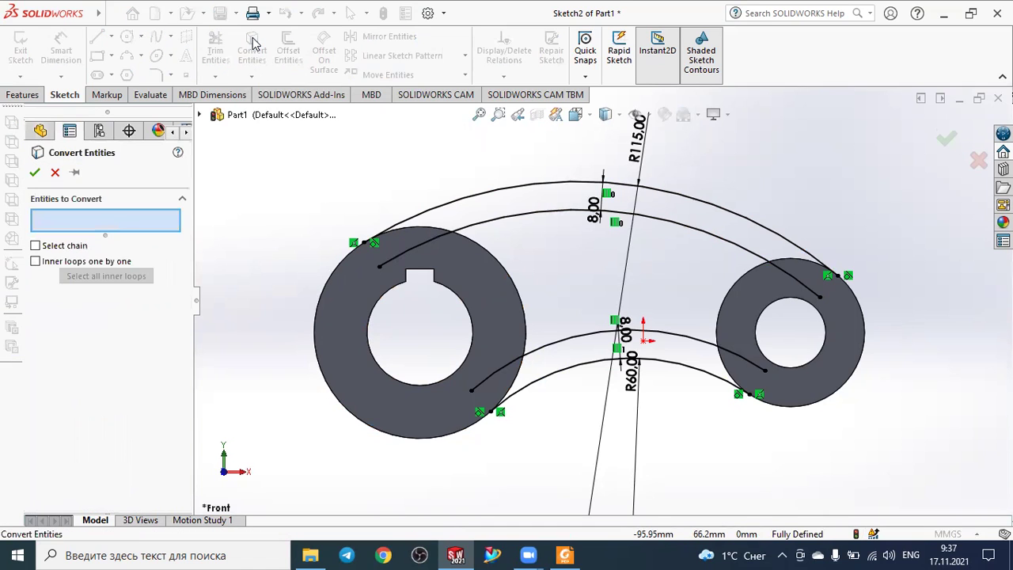
{"action": "left_click", "coordinate": [491, 260]}
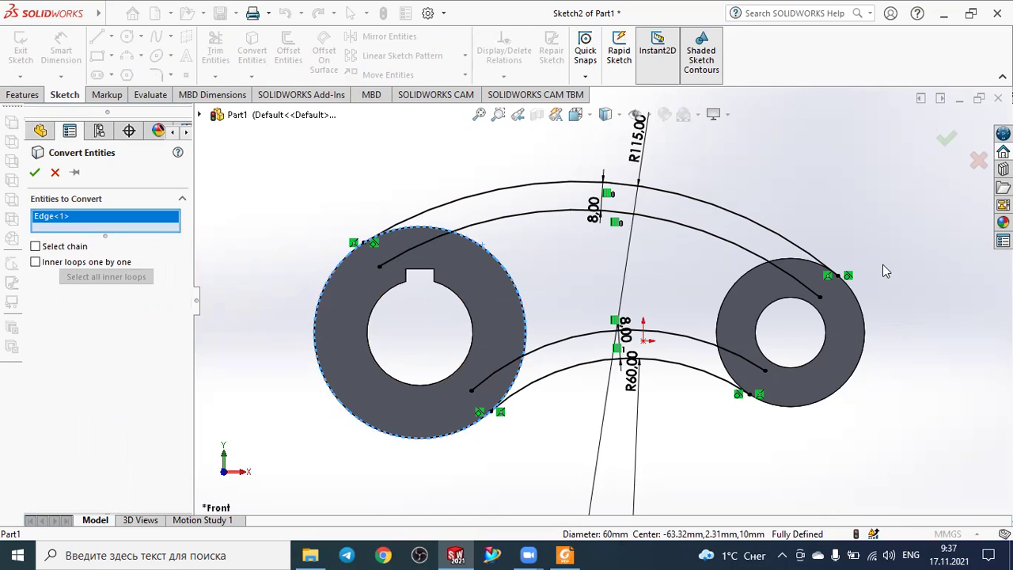
{"action": "left_click", "coordinate": [801, 264]}
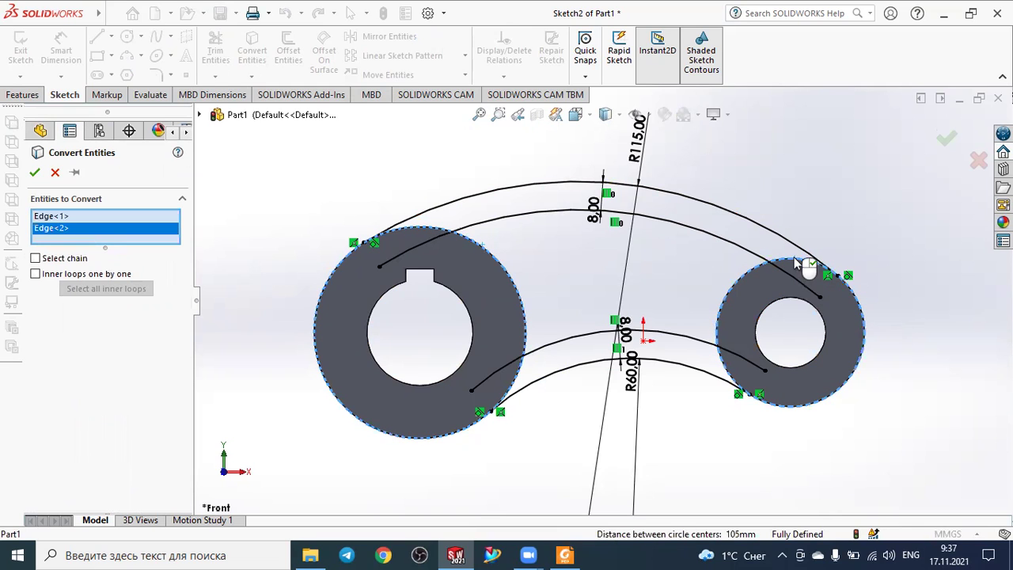
{"action": "left_click", "coordinate": [35, 174]}
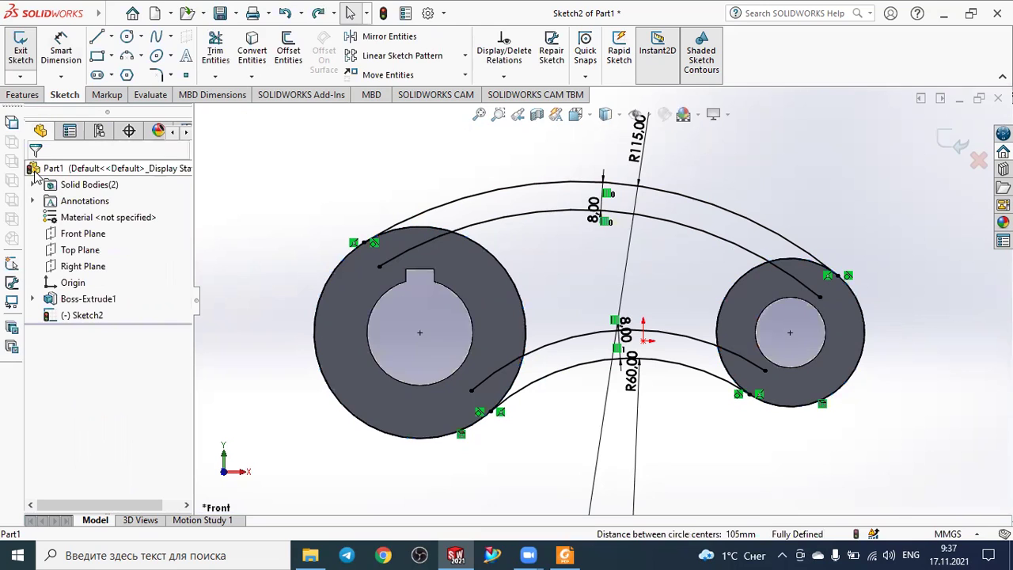
- Trim the arc and circle pieces inside both end bosses, leaving a closed web region
{"action": "left_click", "coordinate": [215, 52]}
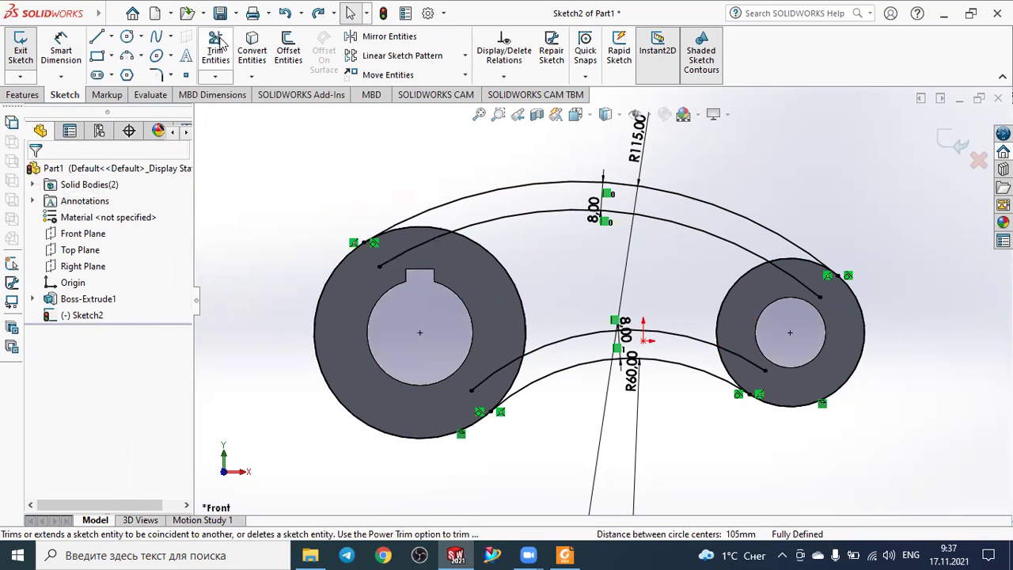
{"action": "left_click", "coordinate": [407, 251]}
{"action": "left_click", "coordinate": [488, 375]}
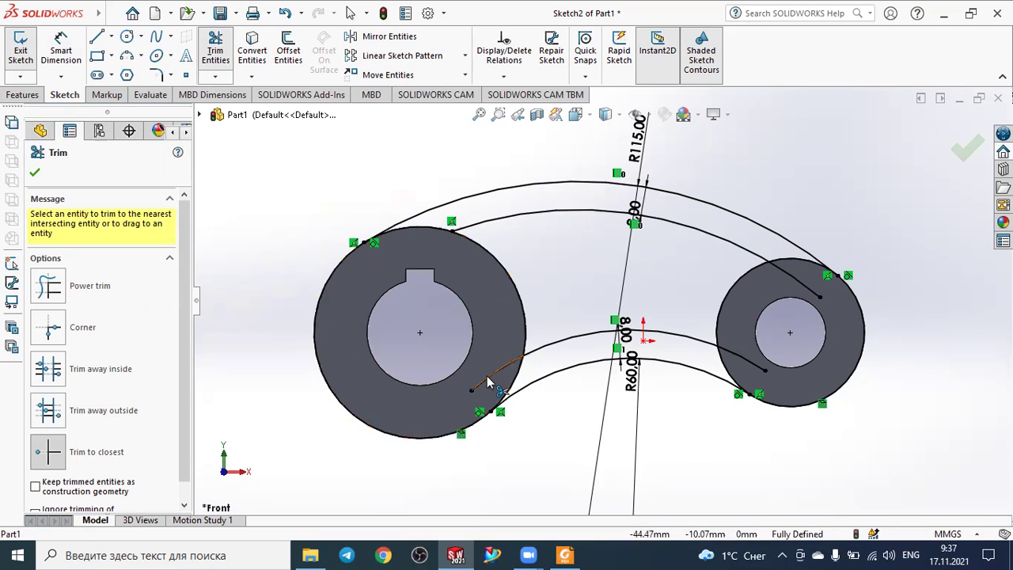
{"action": "left_click", "coordinate": [736, 363]}
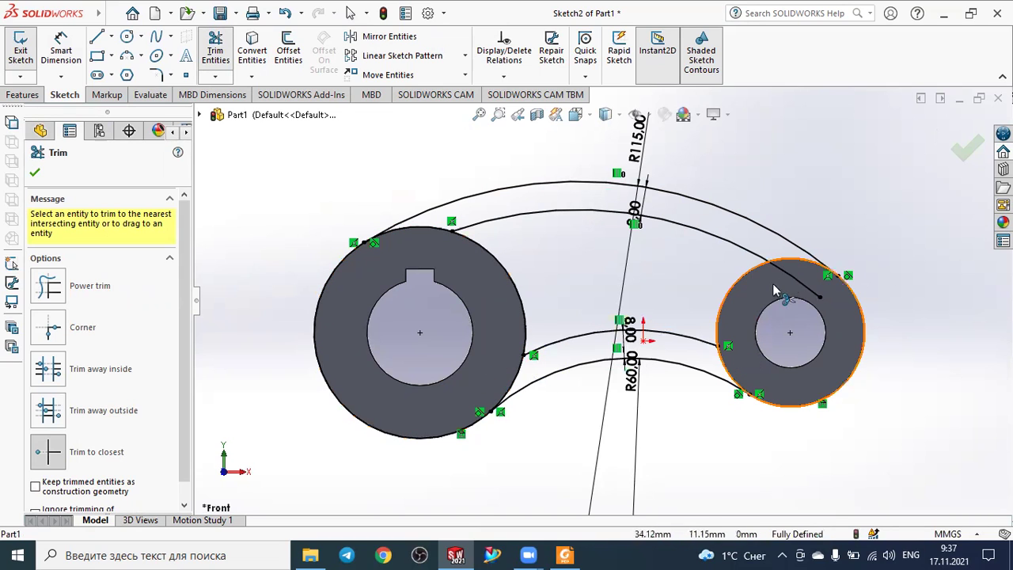
{"action": "left_click", "coordinate": [794, 274]}
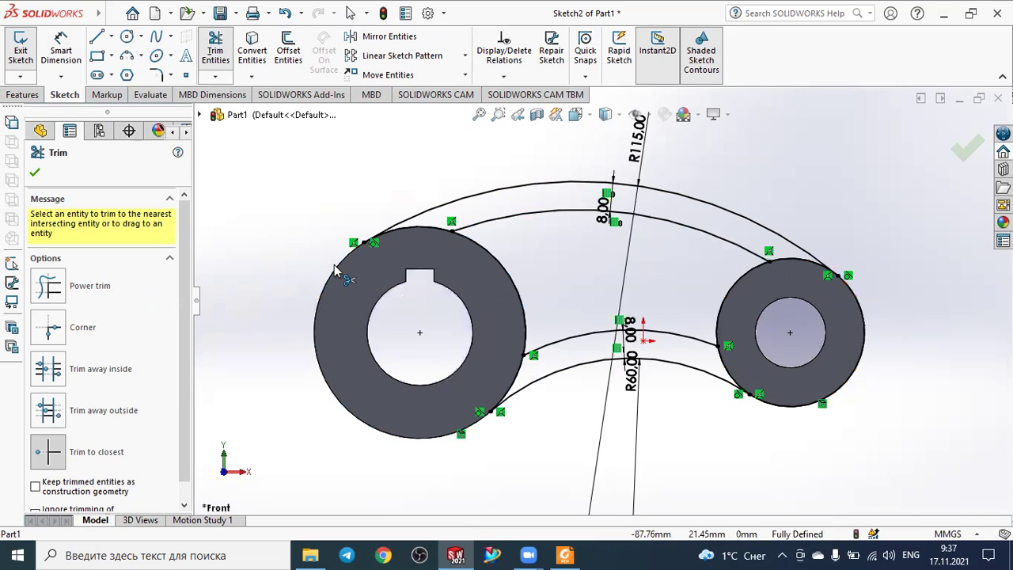
{"action": "left_click", "coordinate": [861, 356]}
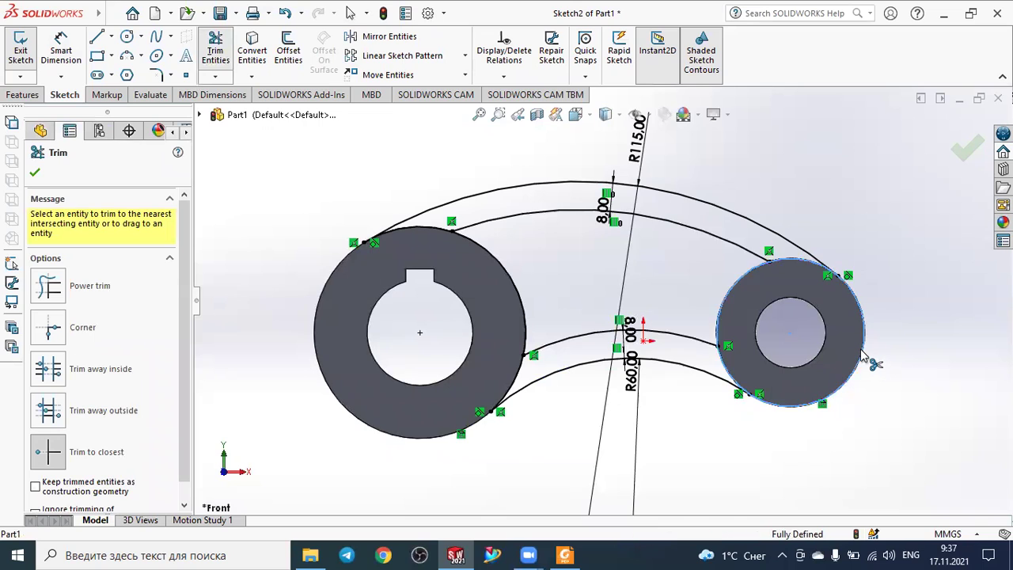
{"action": "left_click", "coordinate": [36, 176]}
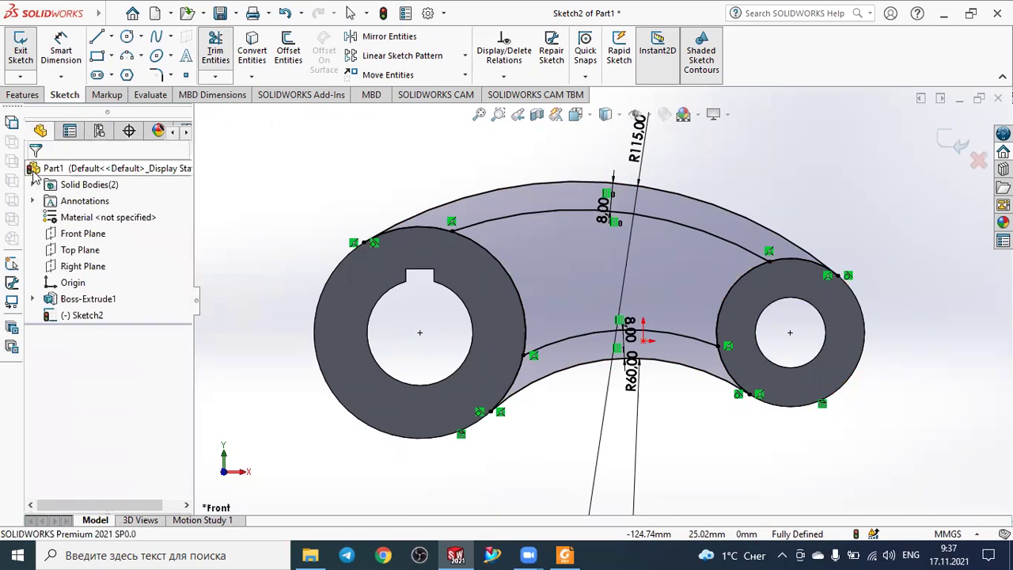
- Draw a 3-point arc from the left boss circle to the upper inner web arc
{"action": "left_click", "coordinate": [128, 62]}
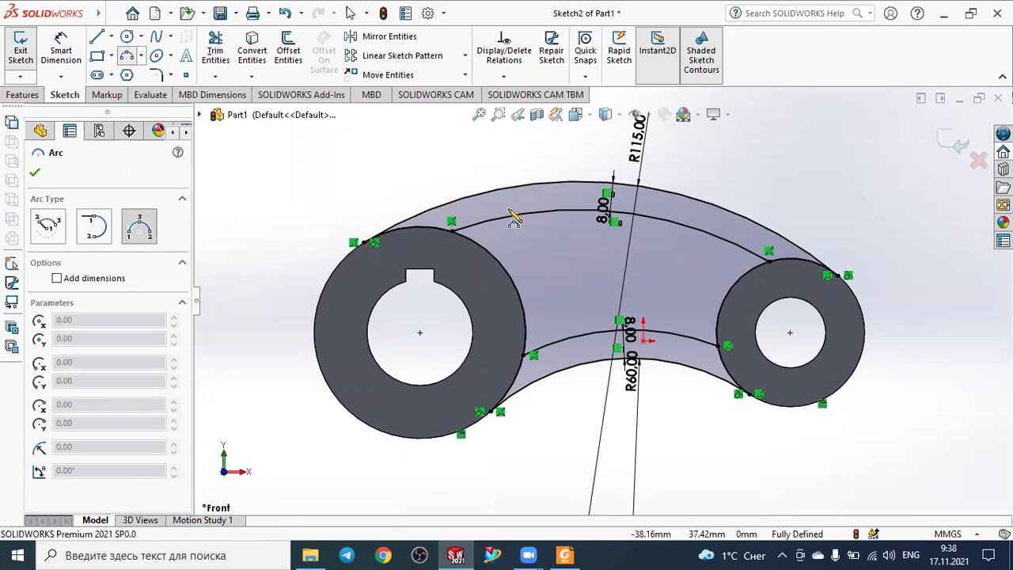
{"action": "scroll", "coordinate": [513, 222], "scroll_direction": "down", "scroll_amount": 2}
{"action": "scroll", "coordinate": [513, 221], "scroll_direction": "down", "scroll_amount": 2}
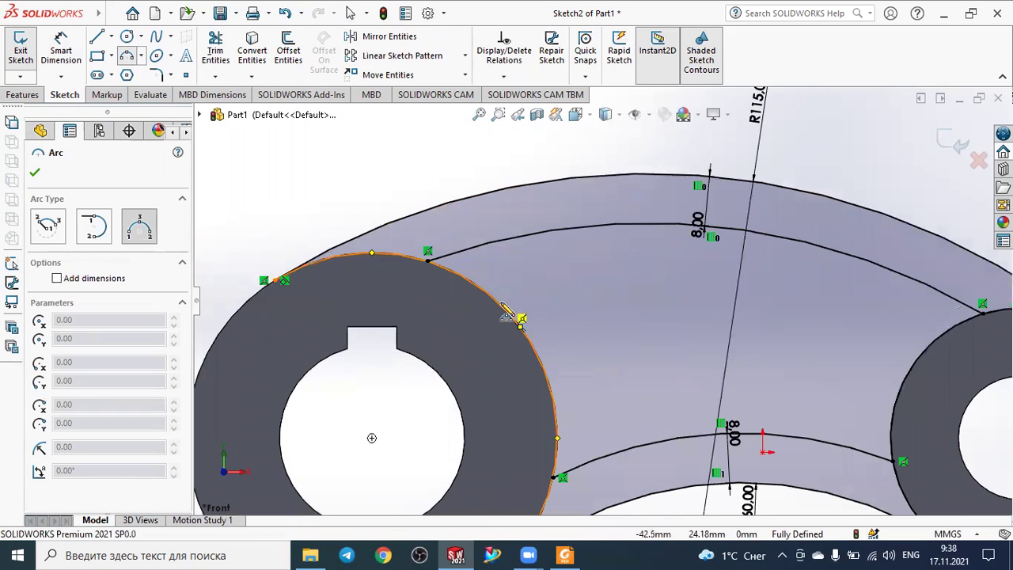
{"action": "left_click", "coordinate": [497, 302]}
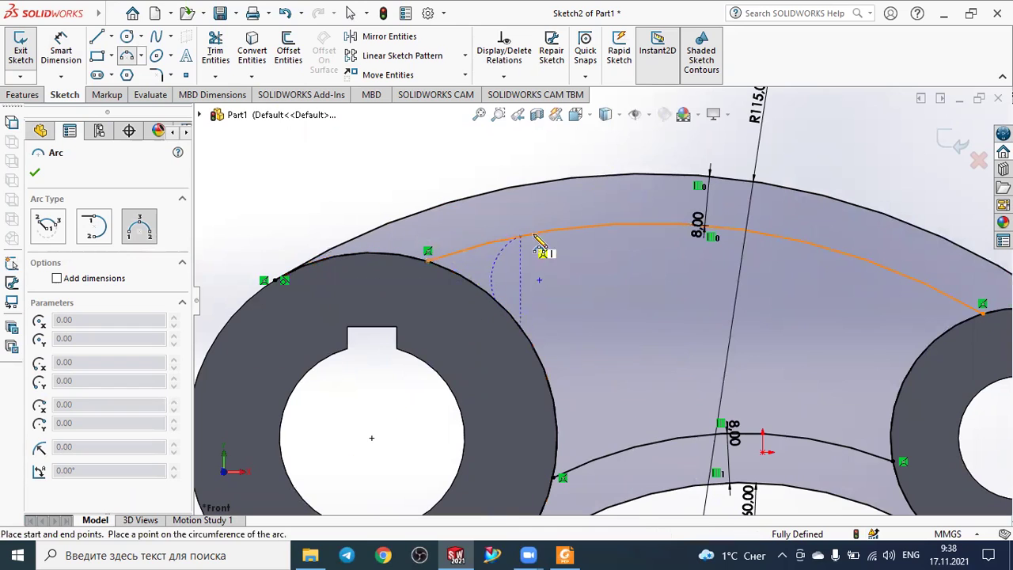
{"action": "left_click", "coordinate": [538, 235]}
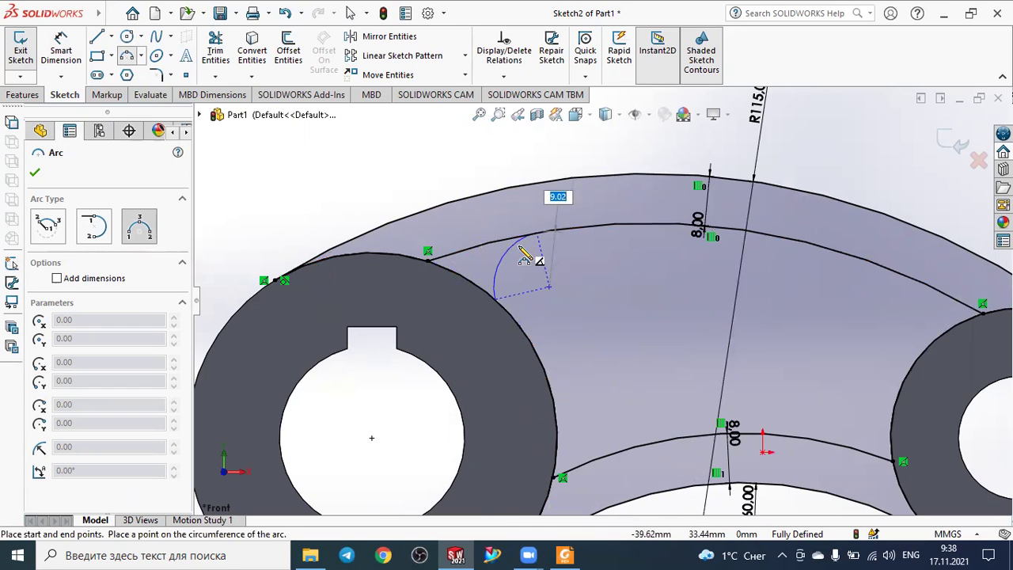
{"action": "left_click", "coordinate": [539, 260]}
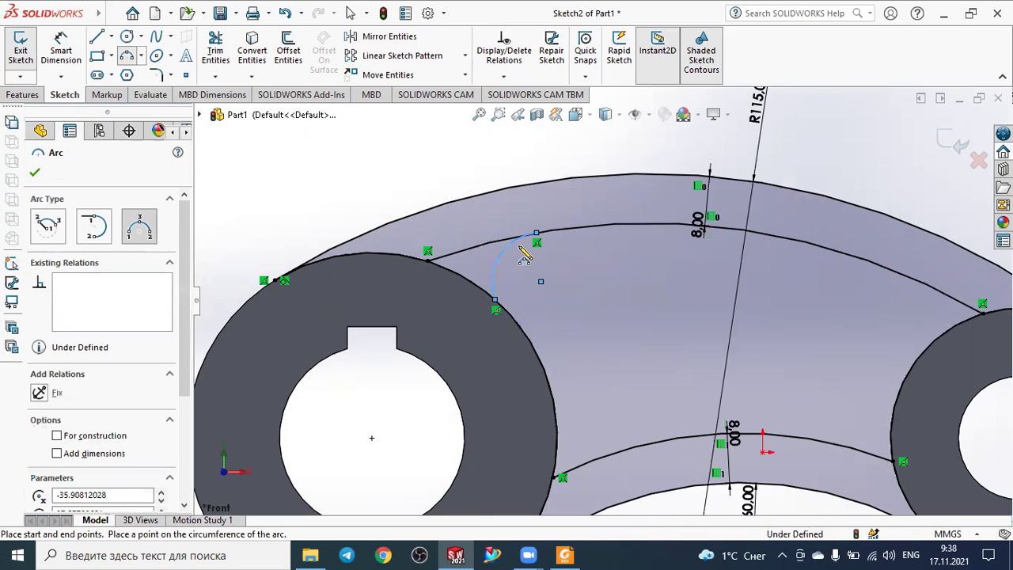
{"action": "key", "text": "Escape"}
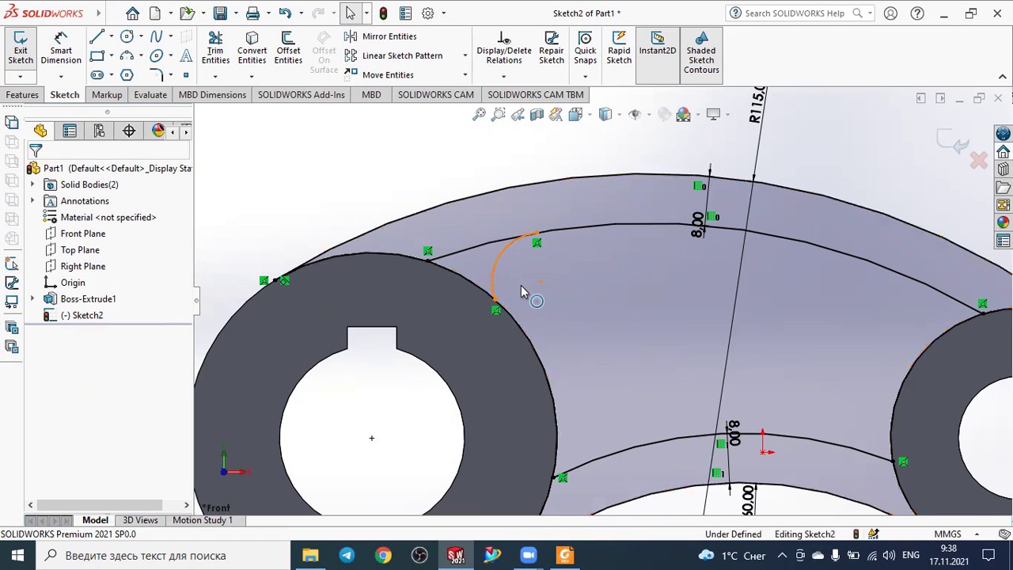
- Make the small arc tangent to the left boss circle and the long upper inner arc
{"action": "left_click", "coordinate": [491, 283]}
{"action": "left_click", "coordinate": [517, 321], "text": "ctrl"}
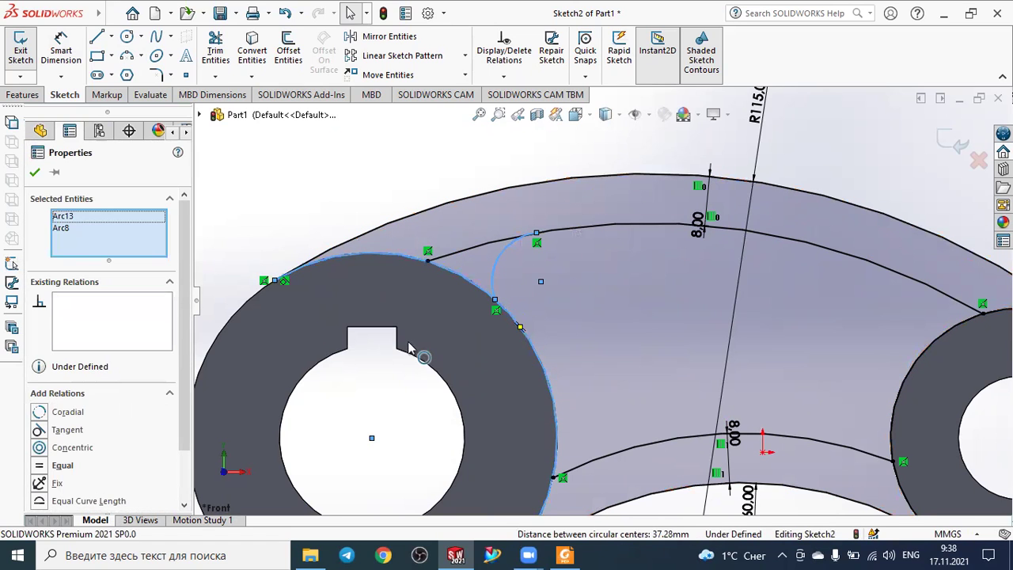
{"action": "left_click", "coordinate": [39, 432]}
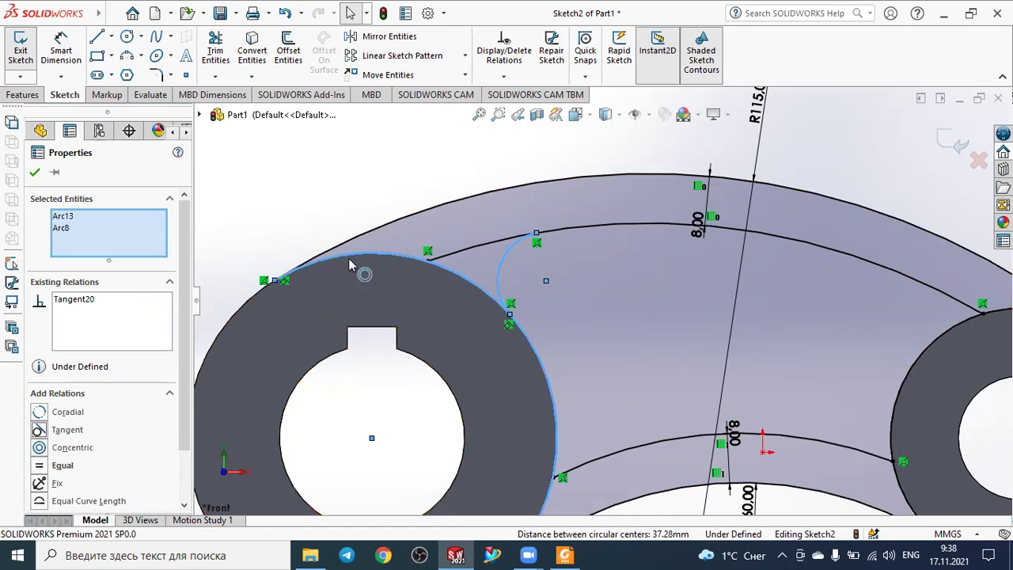
{"action": "left_click", "coordinate": [34, 176]}
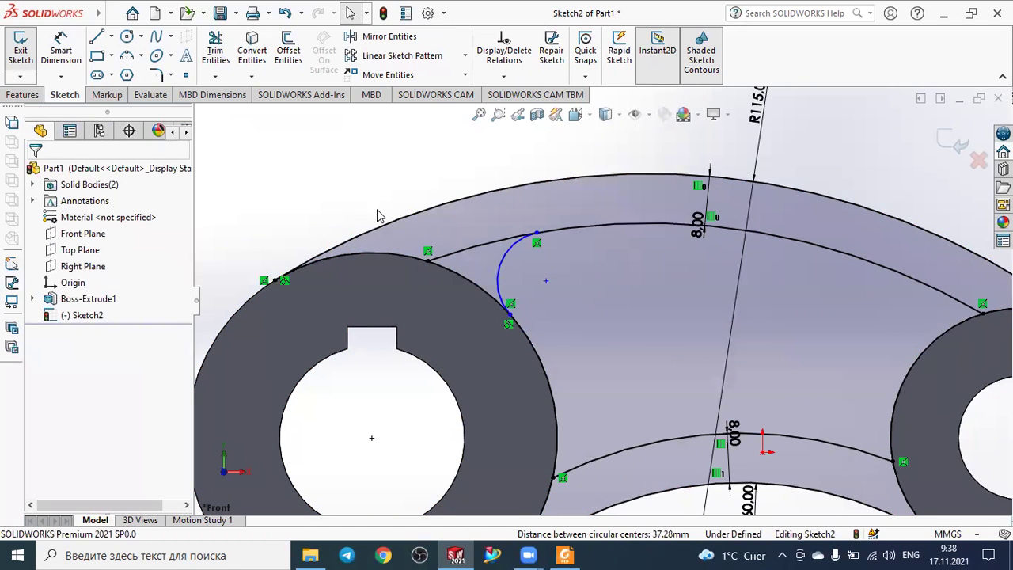
{"action": "left_click", "coordinate": [511, 245]}
{"action": "left_click", "coordinate": [564, 230], "text": "ctrl"}
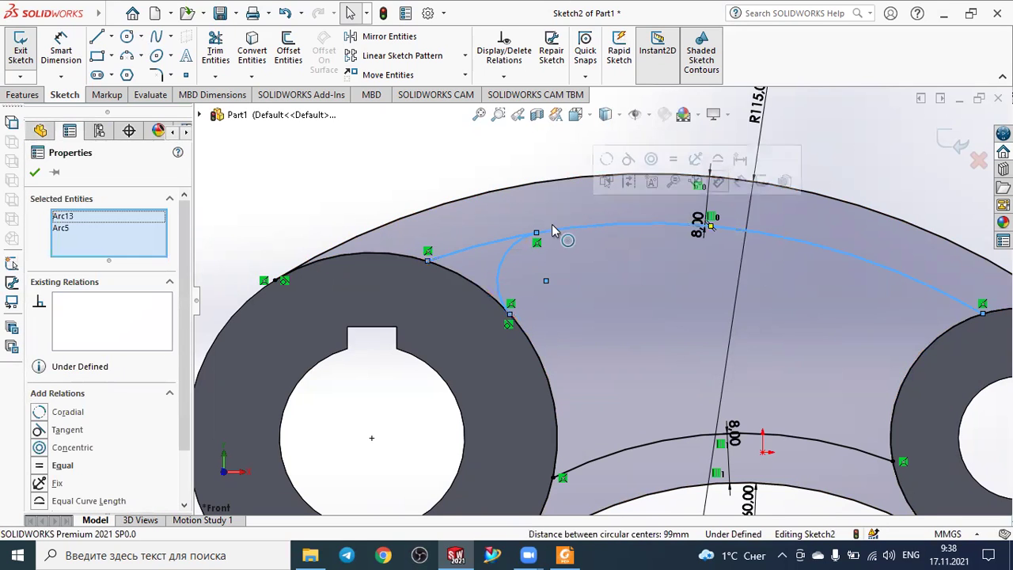
{"action": "left_click", "coordinate": [50, 432]}
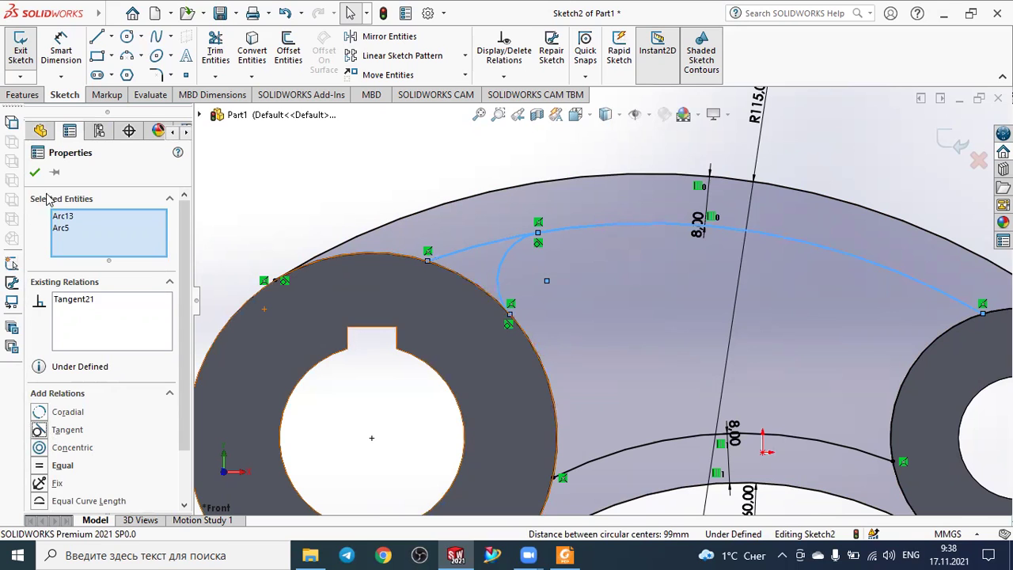
- Draw a second 3-point arc from the left boss circle to the lower web arc
{"action": "left_click", "coordinate": [35, 174]}
{"action": "scroll", "coordinate": [466, 227], "scroll_direction": "up", "scroll_amount": 2}
{"action": "scroll", "coordinate": [515, 253], "scroll_direction": "up", "scroll_amount": 1}
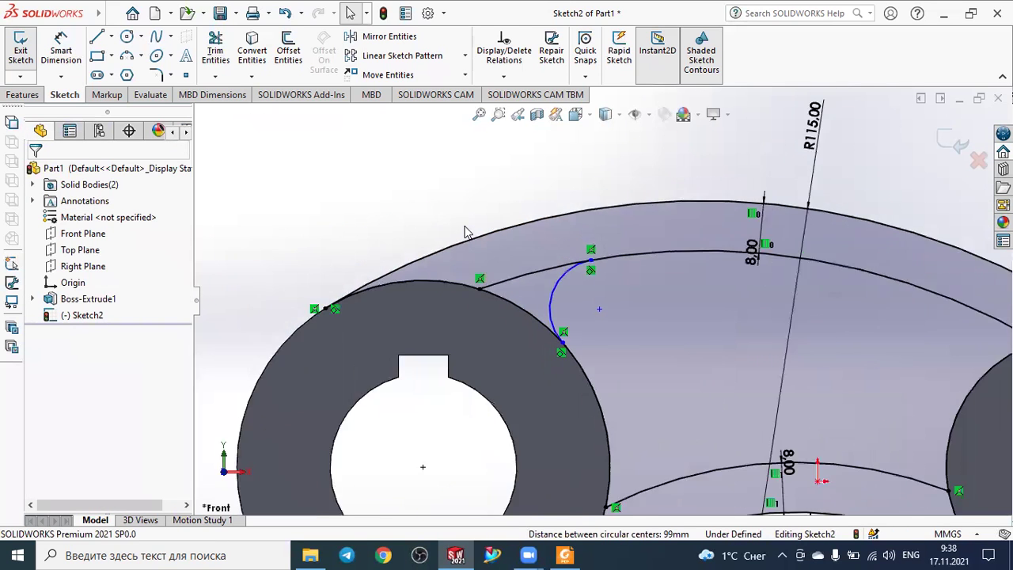
{"action": "scroll", "coordinate": [566, 285], "scroll_direction": "up", "scroll_amount": 2}
{"action": "scroll", "coordinate": [635, 414], "scroll_direction": "down", "scroll_amount": 2}
{"action": "scroll", "coordinate": [636, 414], "scroll_direction": "down", "scroll_amount": 2}
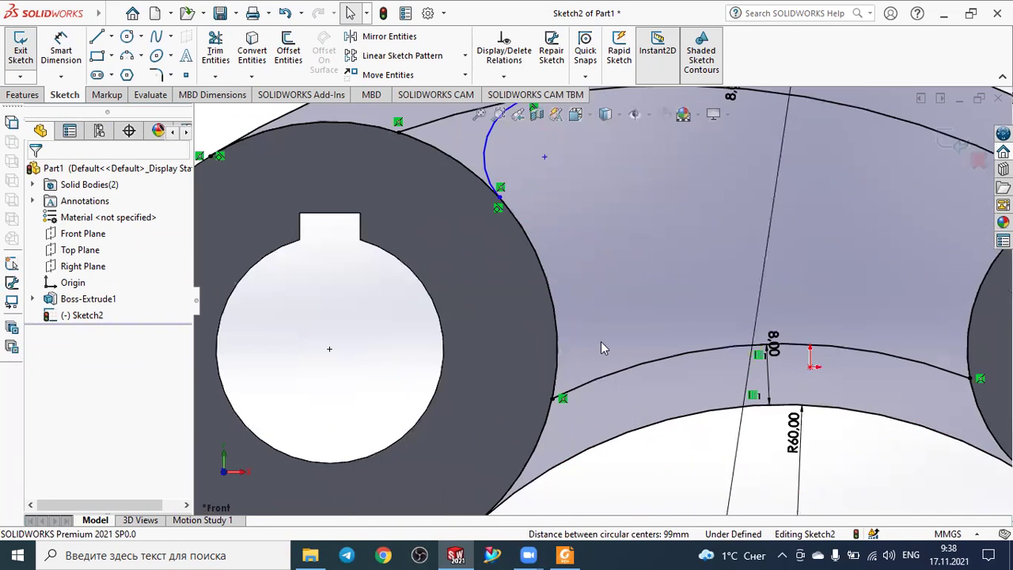
{"action": "left_click", "coordinate": [126, 56]}
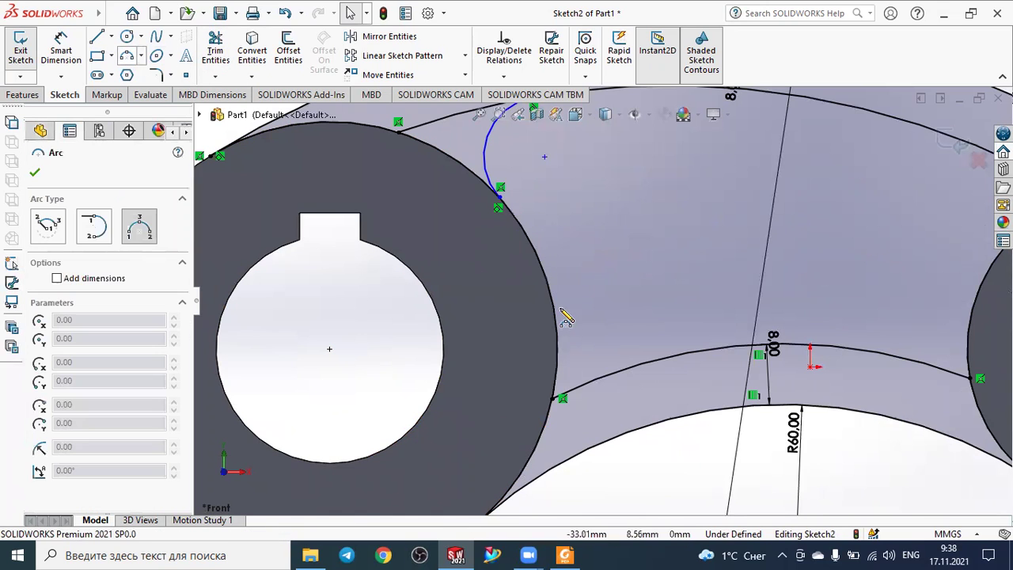
{"action": "left_click", "coordinate": [557, 316]}
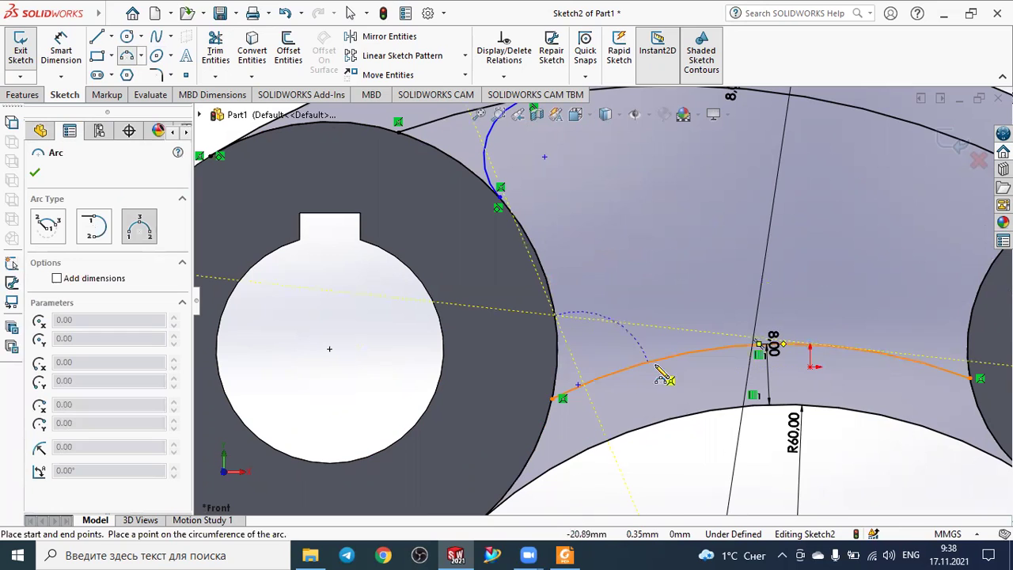
{"action": "left_click", "coordinate": [649, 366]}
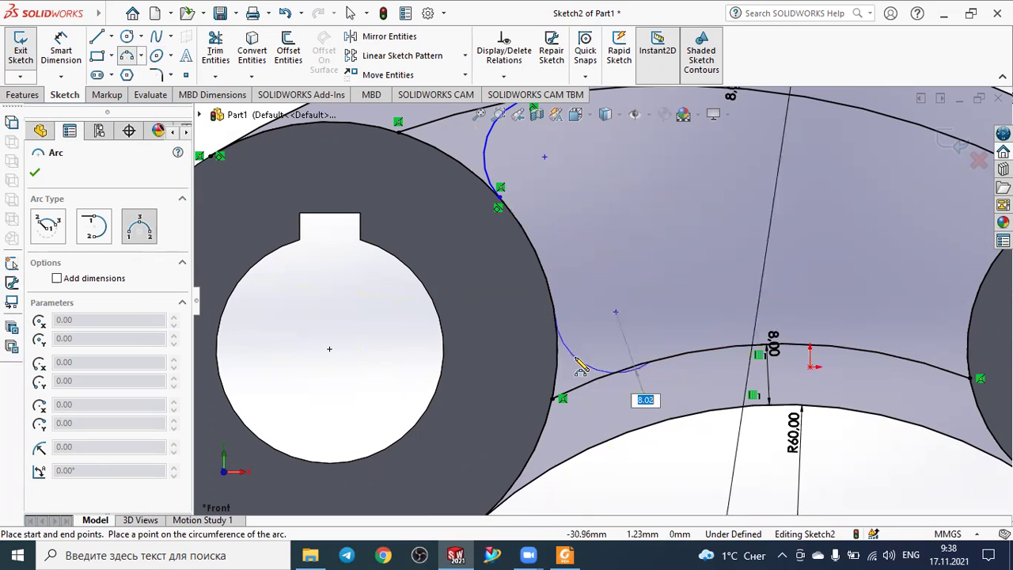
{"action": "left_click", "coordinate": [590, 362]}
{"action": "key", "text": "Escape"}
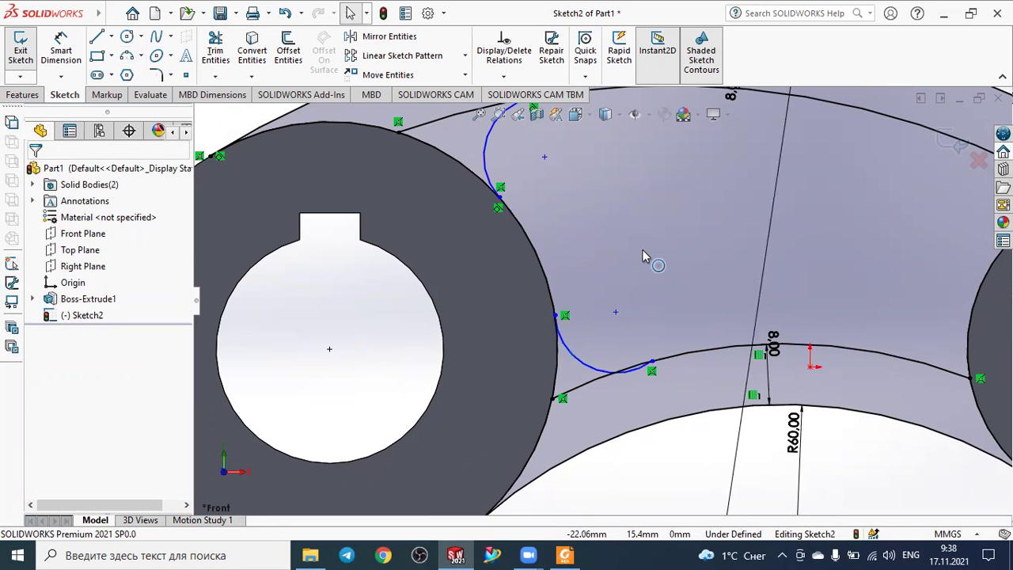
- Make the lower small arc tangent to both the left boss circle and the lower web arc
{"action": "left_click", "coordinate": [566, 348]}
{"action": "left_click", "coordinate": [552, 305], "text": "ctrl"}
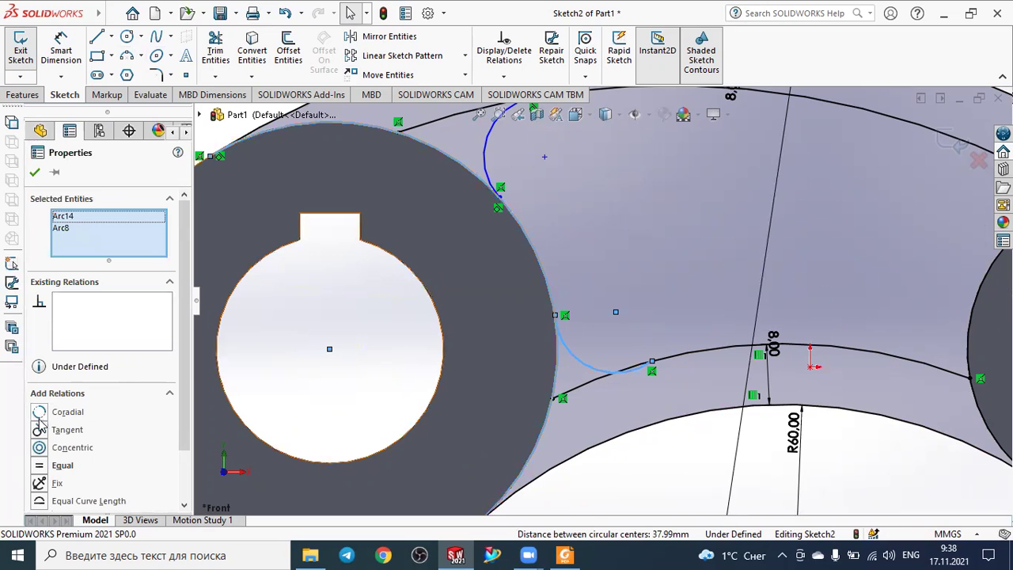
{"action": "left_click", "coordinate": [39, 429]}
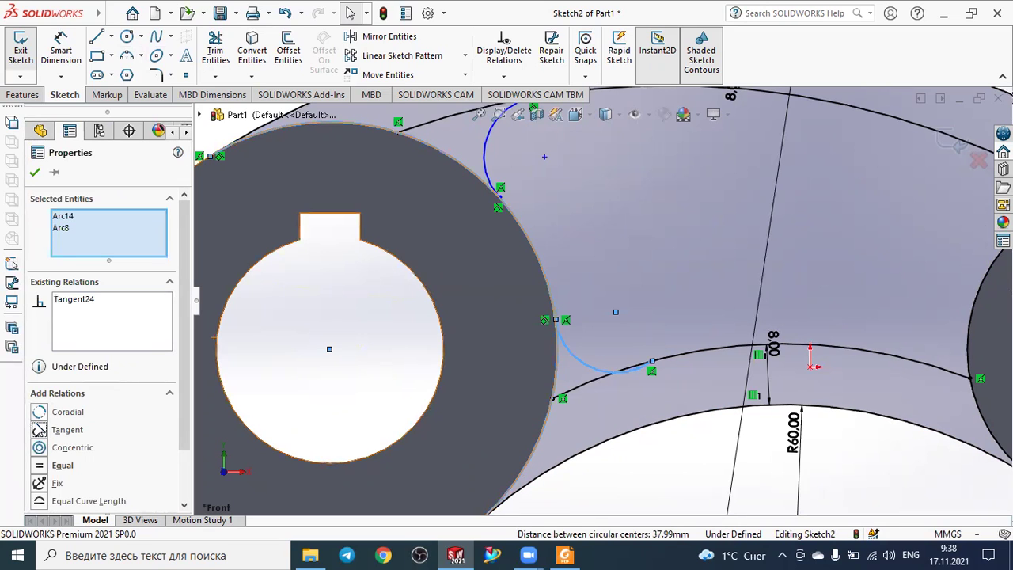
{"action": "left_click", "coordinate": [35, 174]}
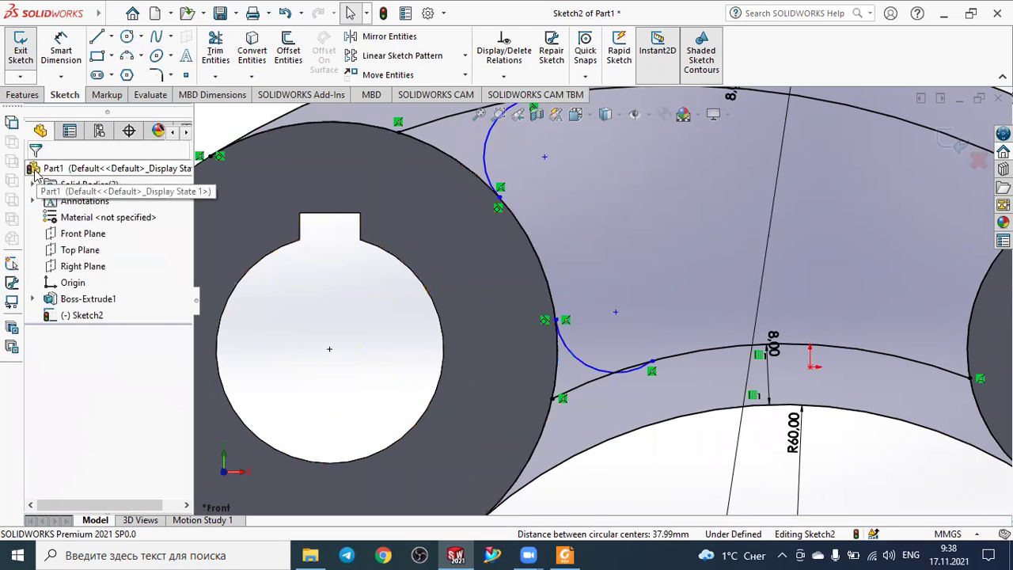
{"action": "left_click", "coordinate": [576, 354]}
{"action": "left_click", "coordinate": [686, 354], "text": "ctrl"}
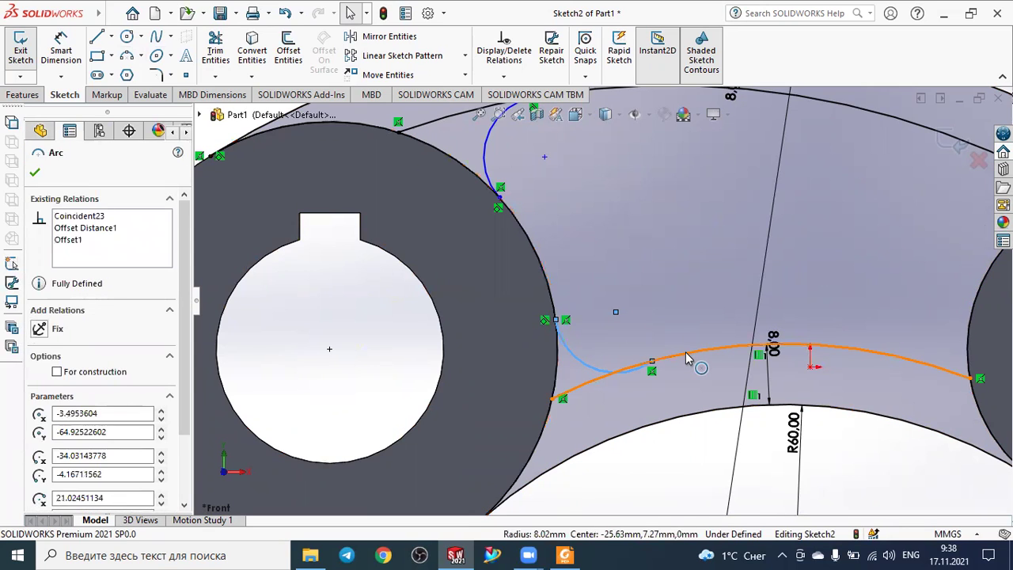
{"action": "left_click", "coordinate": [40, 430]}
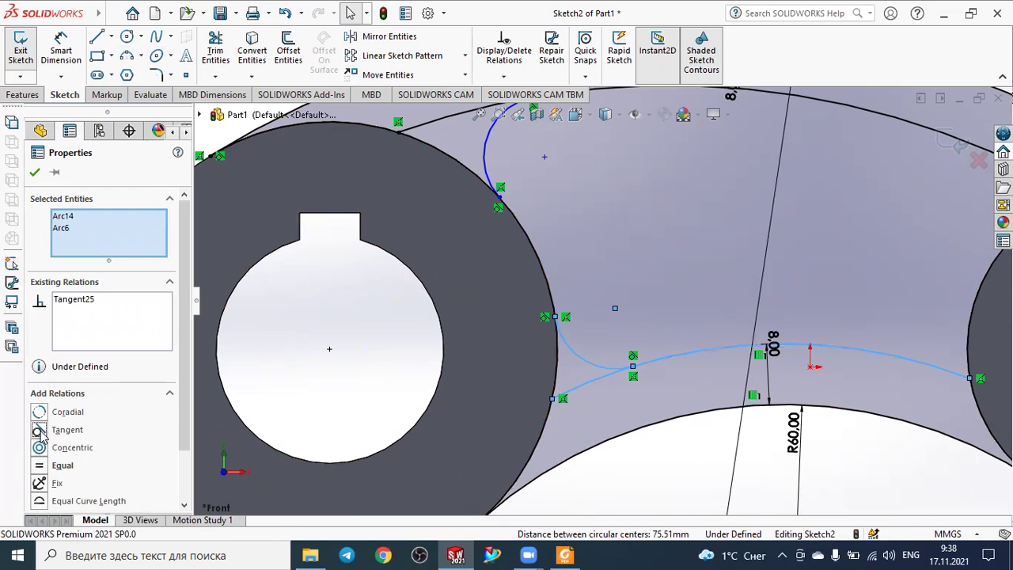
{"action": "left_click", "coordinate": [34, 175]}
{"action": "mouse_move", "coordinate": [47, 14]}
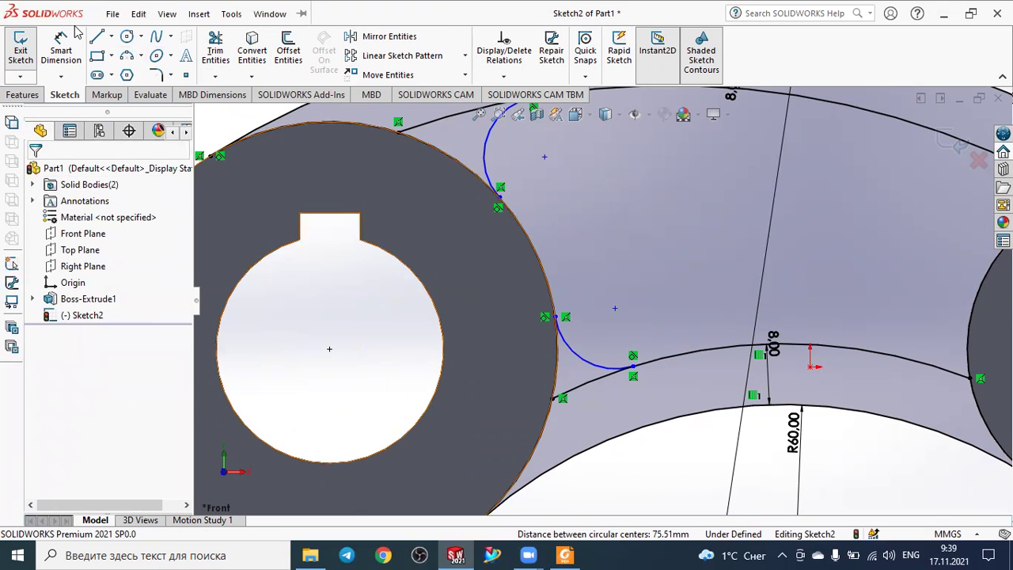
- Dimension the lower-left corner arc with an R8 mm radius
{"action": "left_click", "coordinate": [62, 48]}
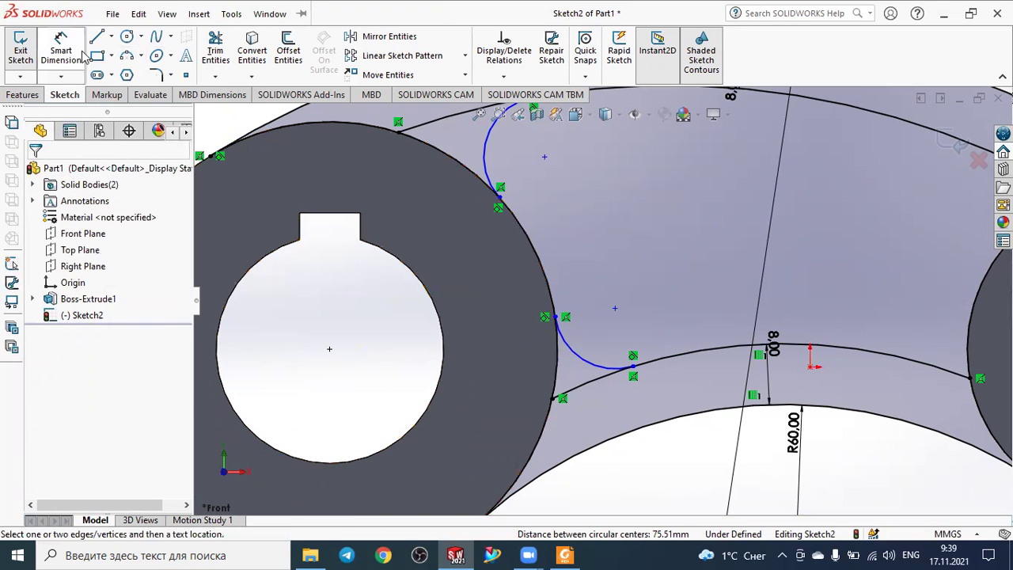
{"action": "left_click", "coordinate": [584, 355]}
{"action": "left_click", "coordinate": [691, 264]}
{"action": "type", "text": "8"}
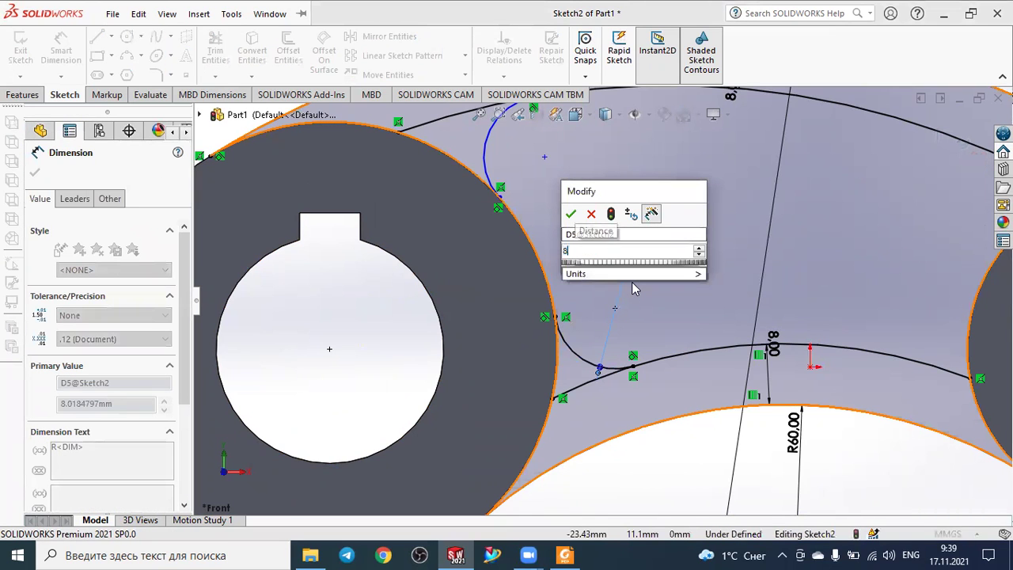
{"action": "key", "text": "Return"}
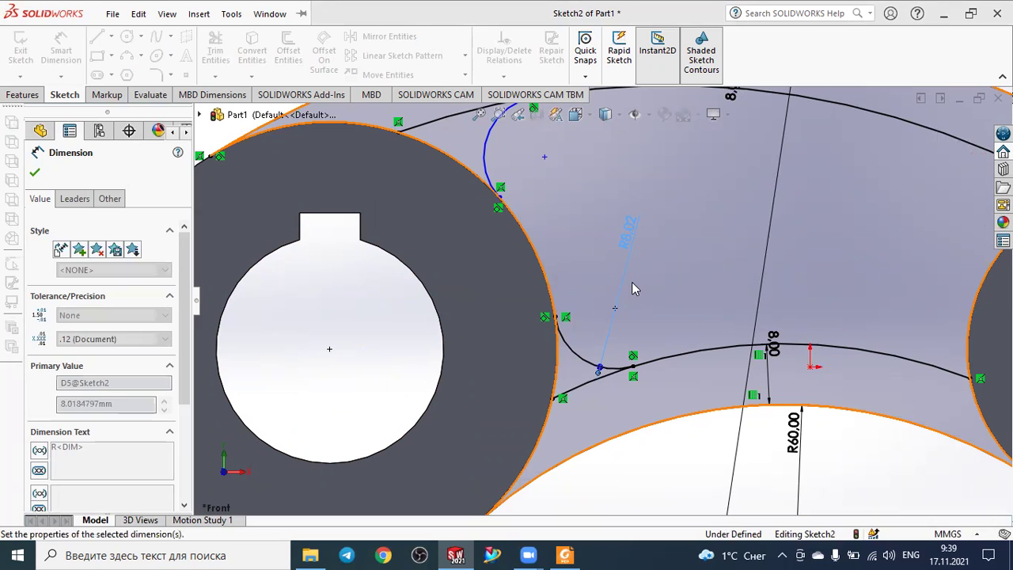
{"action": "left_click", "coordinate": [638, 288]}
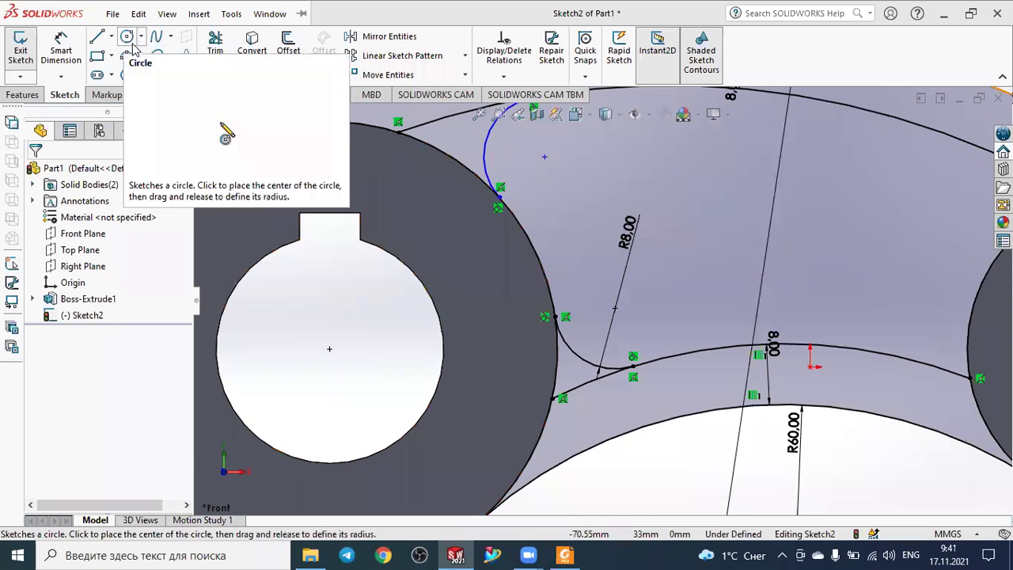
- Draw a small 3-point arc from the lower inner curve to the right boss circle
{"action": "left_click", "coordinate": [891, 353]}
{"action": "left_click", "coordinate": [962, 342]}
{"action": "left_click", "coordinate": [971, 336]}
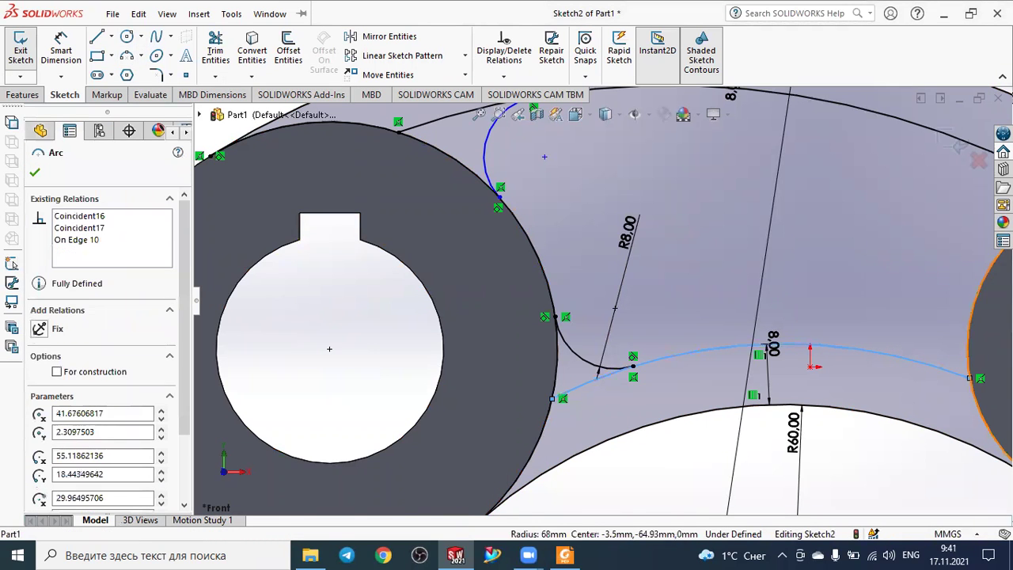
{"action": "left_click", "coordinate": [124, 60]}
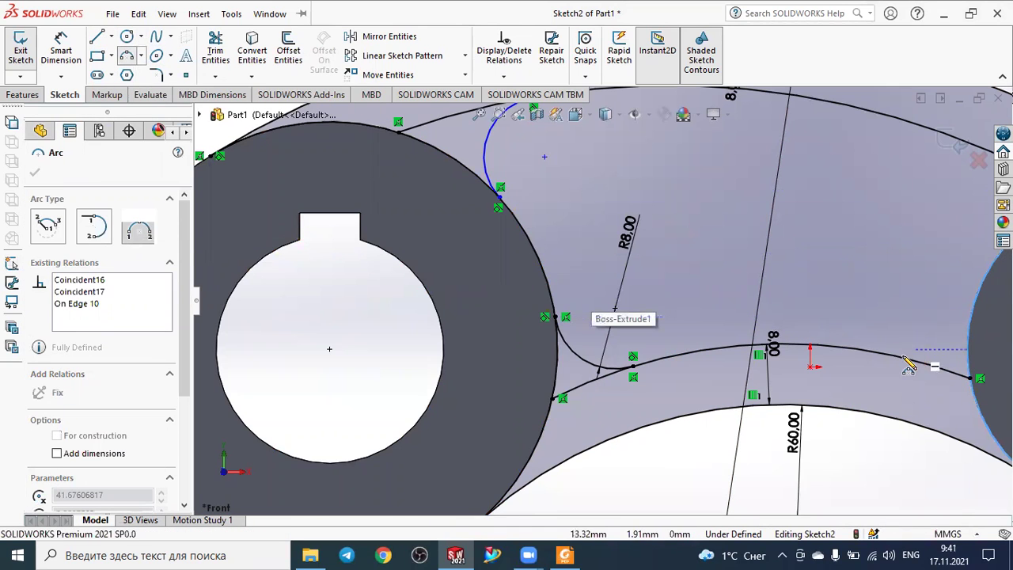
{"action": "left_click", "coordinate": [903, 357]}
{"action": "left_click", "coordinate": [971, 347]}
{"action": "type", "text": "8"}
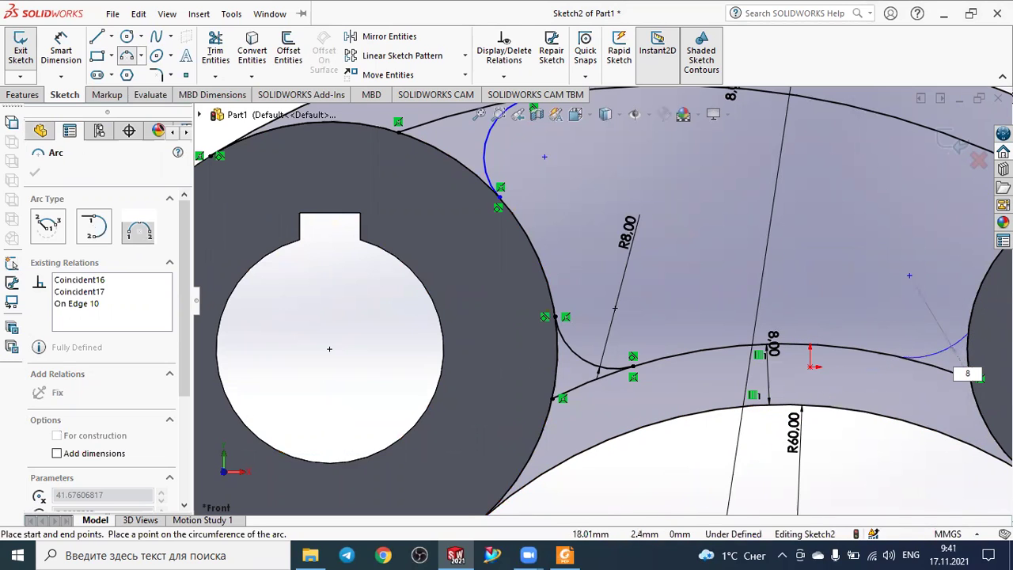
{"action": "left_click", "coordinate": [954, 359]}
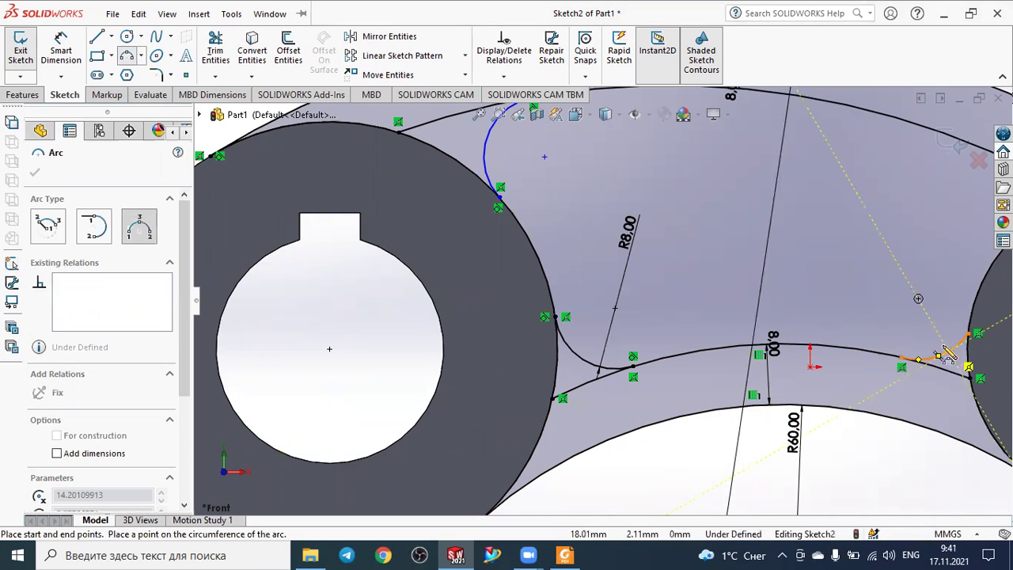
{"action": "key", "text": "Escape"}
- Make the lower-right corner arc tangent to the lower inner curve
{"action": "scroll", "coordinate": [811, 321], "scroll_direction": "down", "scroll_amount": 2}
{"action": "scroll", "coordinate": [812, 321], "scroll_direction": "up", "scroll_amount": 3}
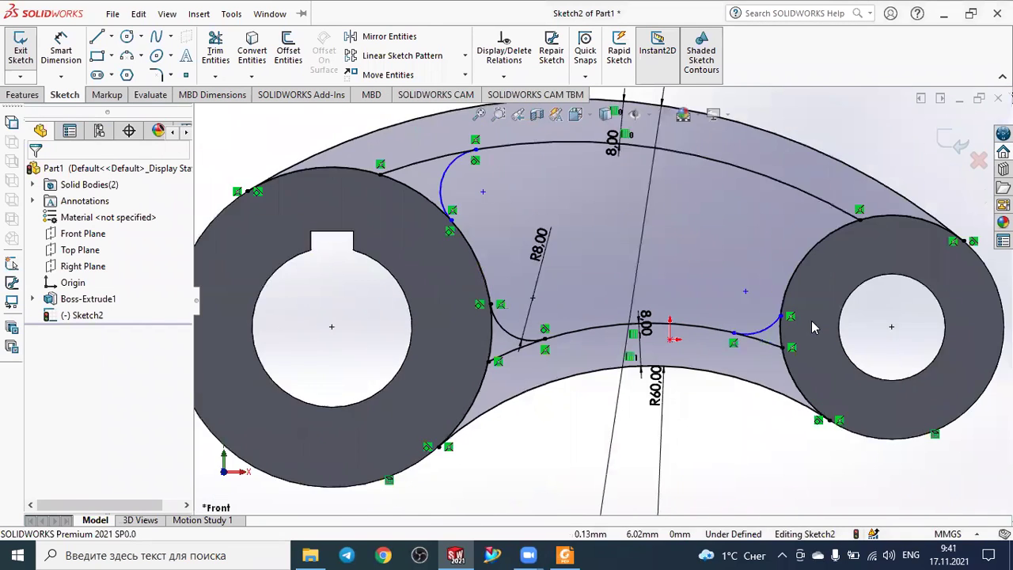
{"action": "scroll", "coordinate": [681, 336], "scroll_direction": "down", "scroll_amount": 3}
{"action": "scroll", "coordinate": [681, 339], "scroll_direction": "down", "scroll_amount": 2}
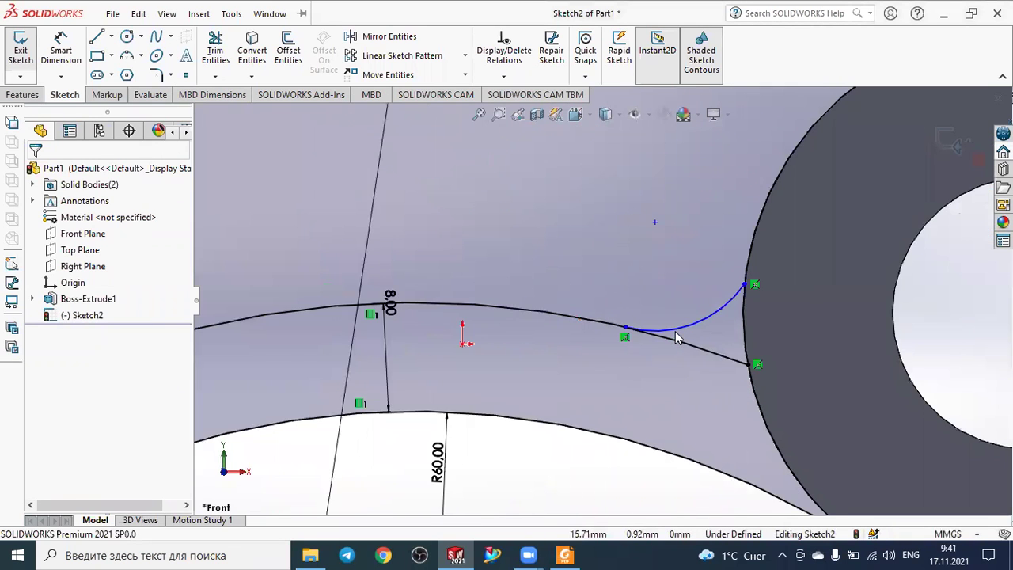
{"action": "scroll", "coordinate": [676, 336], "scroll_direction": "down", "scroll_amount": 1}
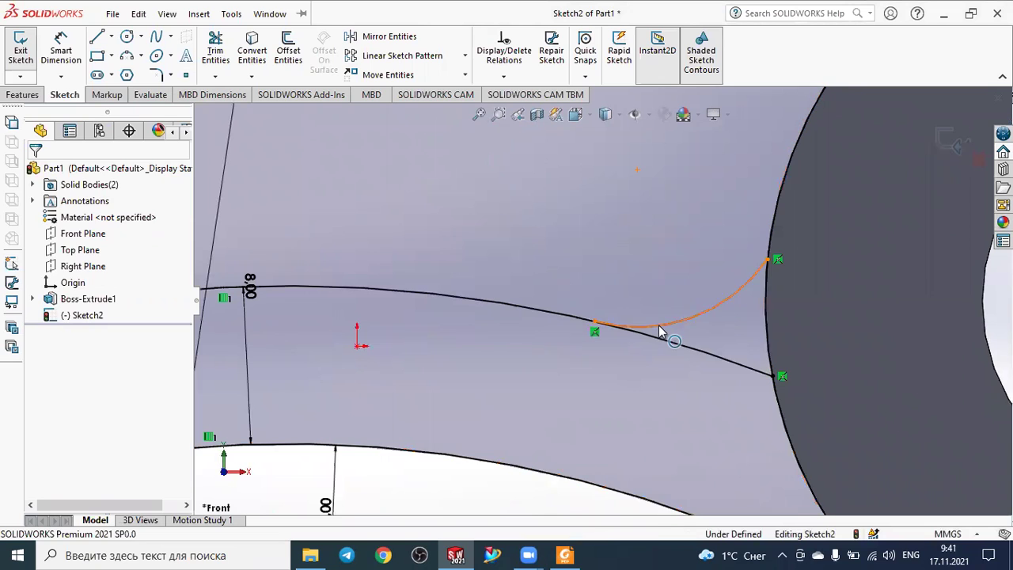
{"action": "left_click", "coordinate": [661, 331]}
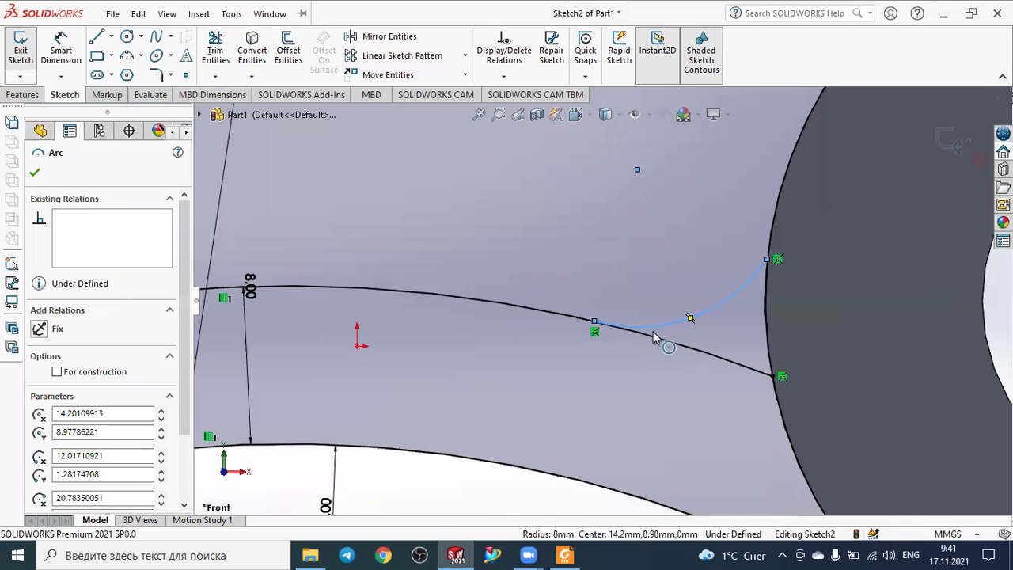
{"action": "left_click", "coordinate": [653, 336], "text": "ctrl"}
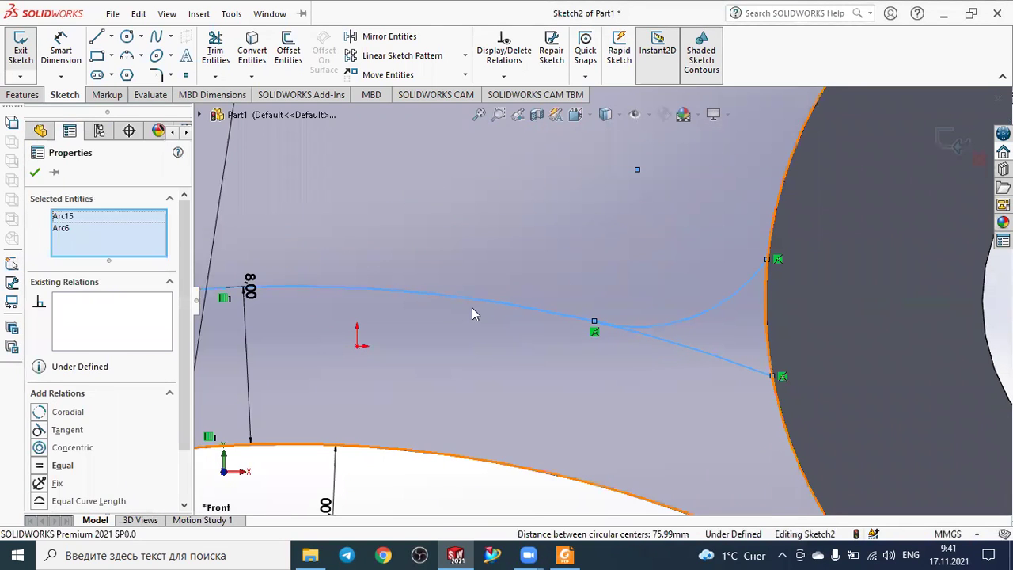
{"action": "left_click", "coordinate": [44, 433]}
{"action": "left_click", "coordinate": [665, 369]}
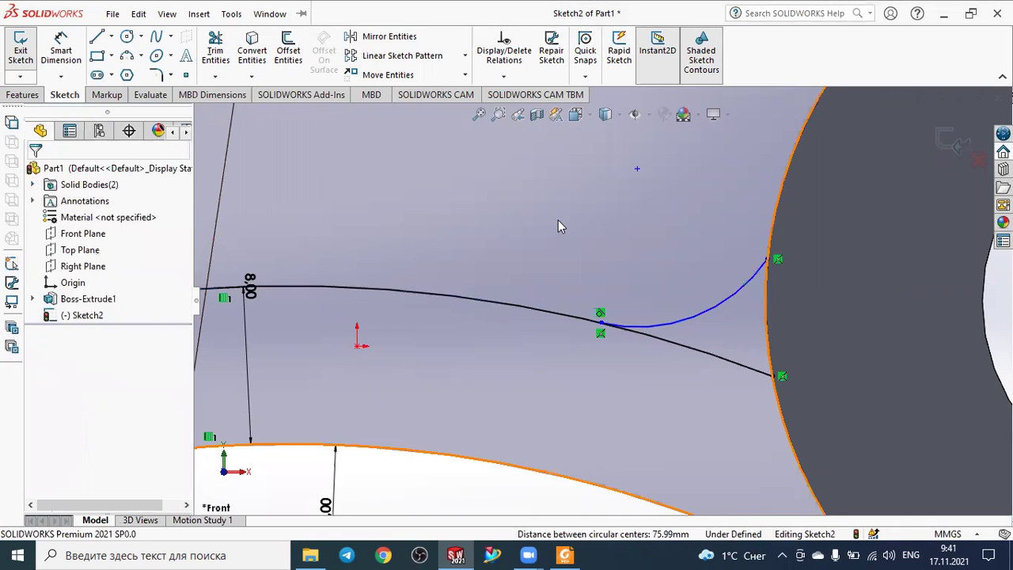
- Make the lower-right corner arc tangent to the right boss circle
{"action": "left_click", "coordinate": [739, 285]}
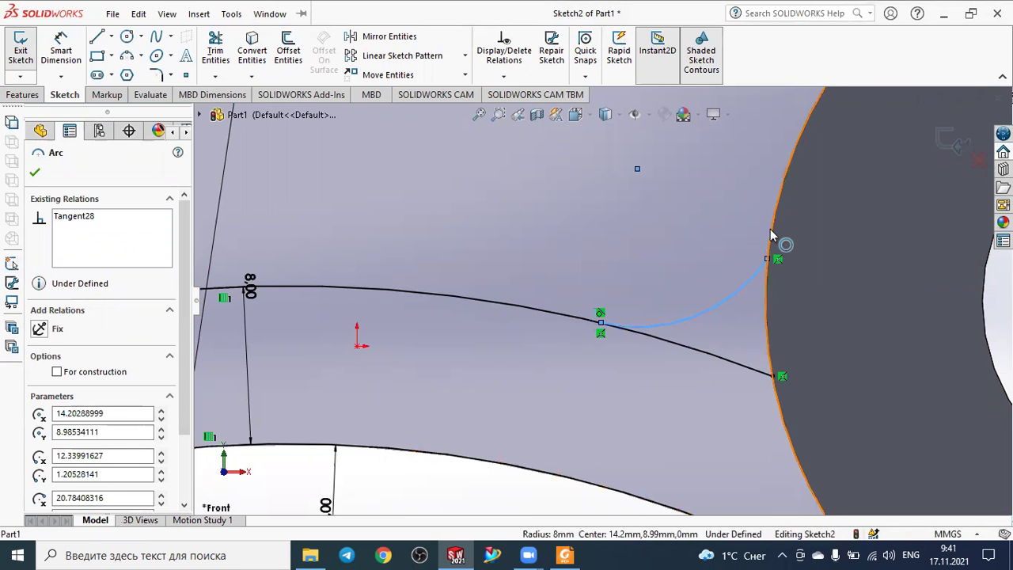
{"action": "left_click", "coordinate": [772, 234], "text": "ctrl"}
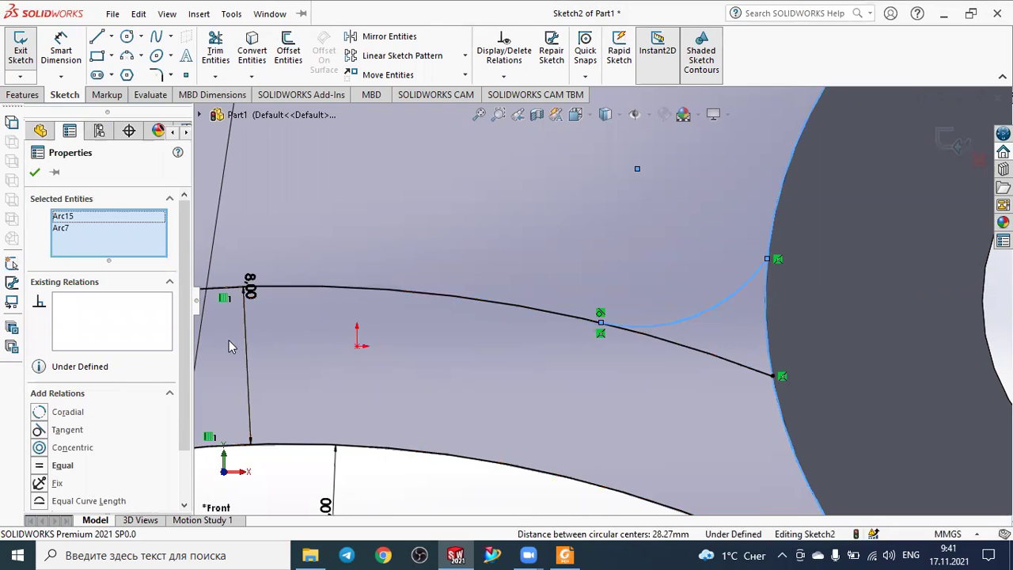
{"action": "left_click", "coordinate": [40, 430]}
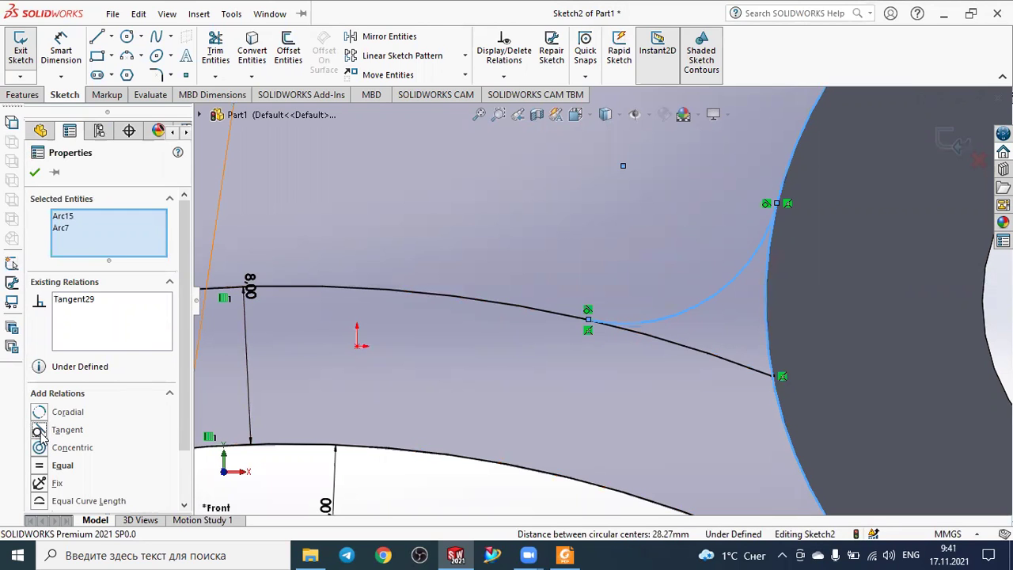
{"action": "left_click", "coordinate": [34, 169]}
{"action": "scroll", "coordinate": [485, 251], "scroll_direction": "down", "scroll_amount": 2}
- Draw an R8 3-point arc from the upper inner curve to the right boss circle
{"action": "scroll", "coordinate": [492, 255], "scroll_direction": "up", "scroll_amount": 3}
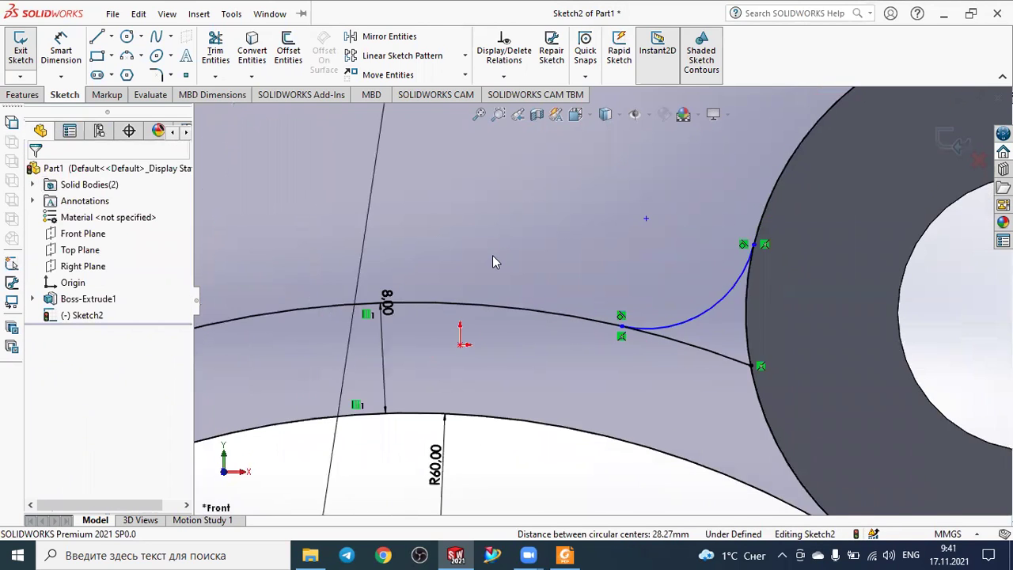
{"action": "scroll", "coordinate": [493, 257], "scroll_direction": "up", "scroll_amount": 4}
{"action": "scroll", "coordinate": [680, 206], "scroll_direction": "down", "scroll_amount": 2}
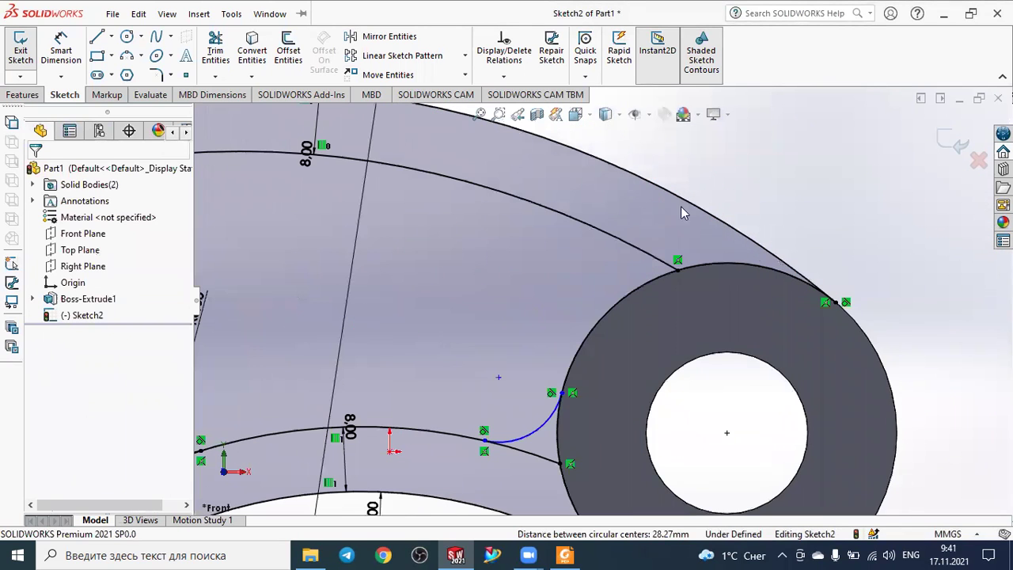
{"action": "left_click", "coordinate": [127, 56]}
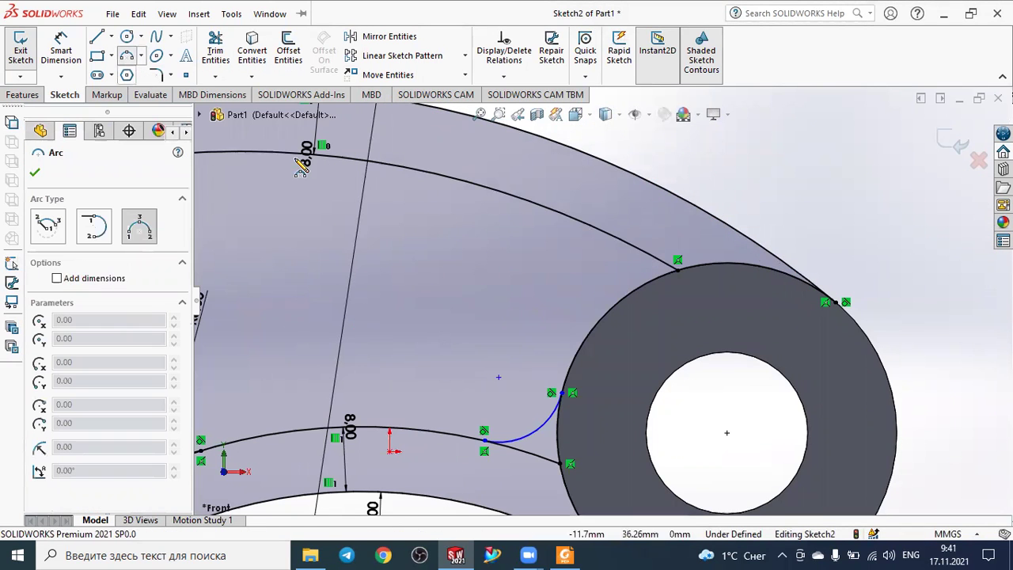
{"action": "left_click", "coordinate": [594, 230]}
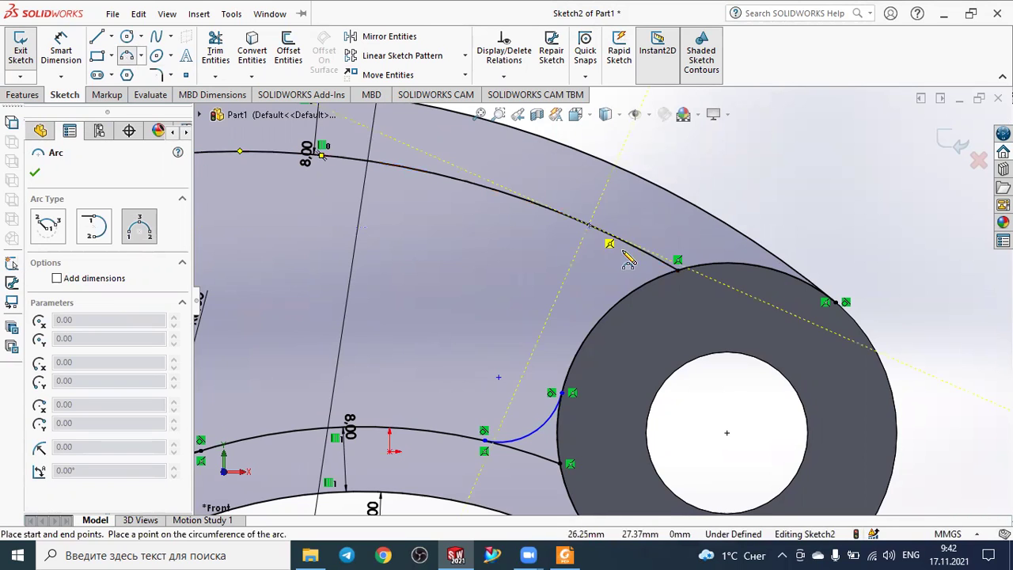
{"action": "left_click", "coordinate": [621, 305]}
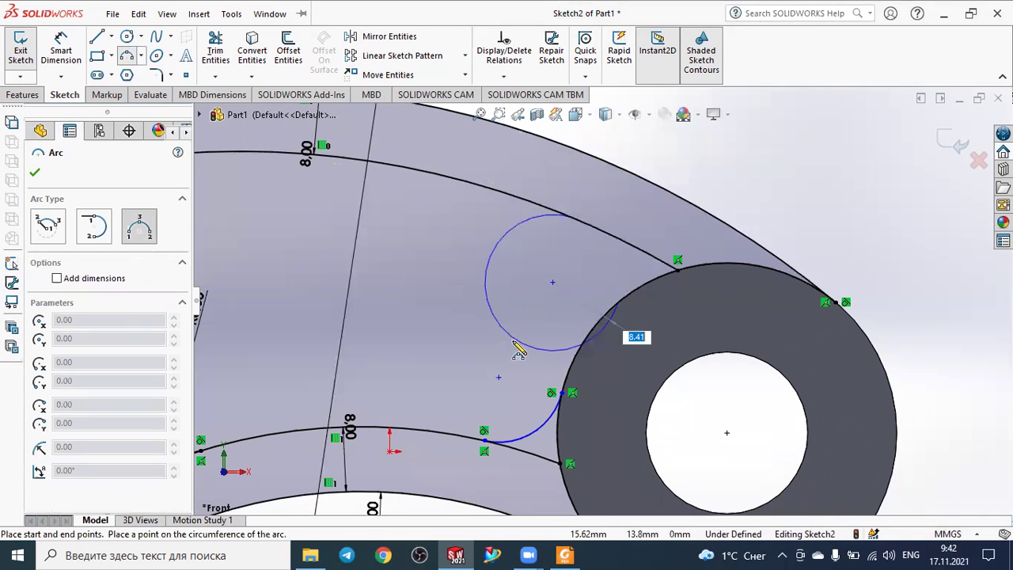
{"action": "type", "text": "8"}
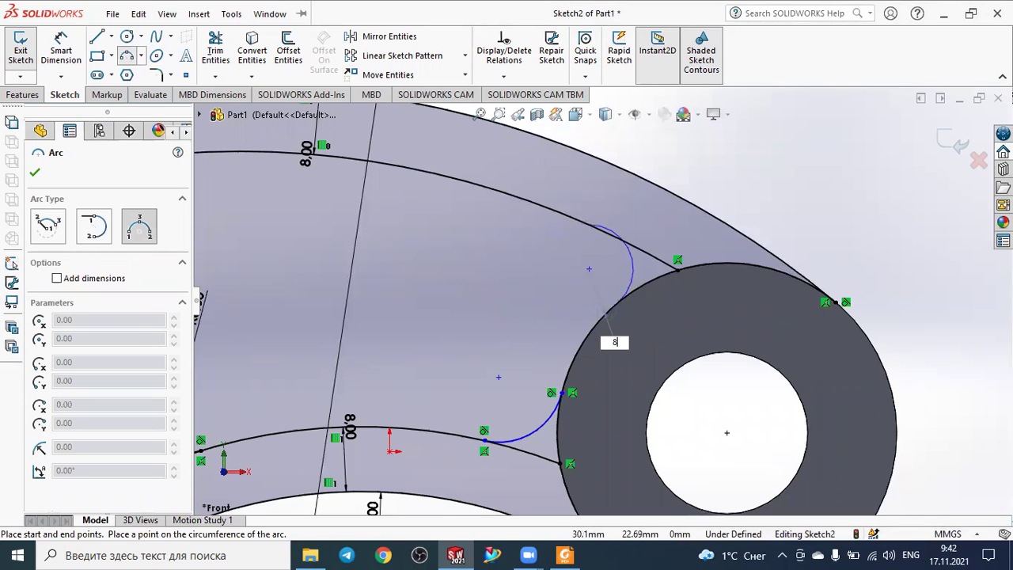
{"action": "key", "text": "Return"}
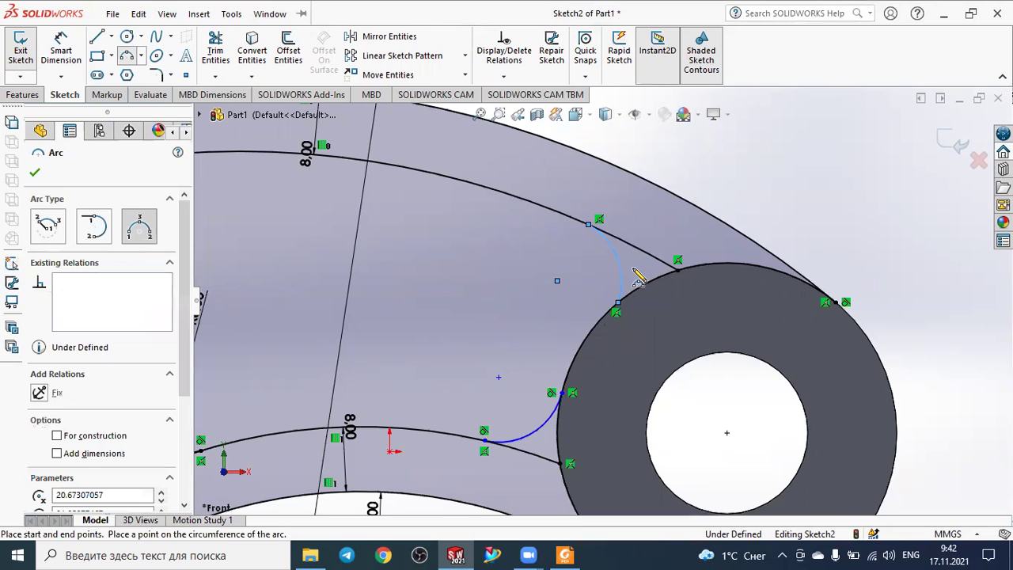
{"action": "key", "text": "Escape"}
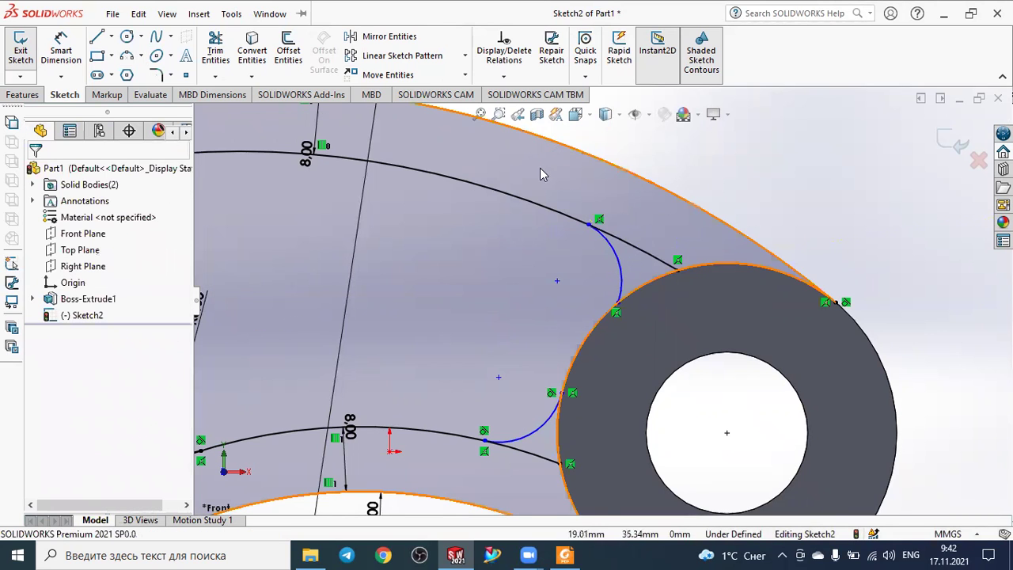
- Make the upper-right corner arc tangent to the upper inner curve
{"action": "left_click", "coordinate": [617, 255]}
{"action": "left_click", "coordinate": [560, 216], "text": "ctrl"}
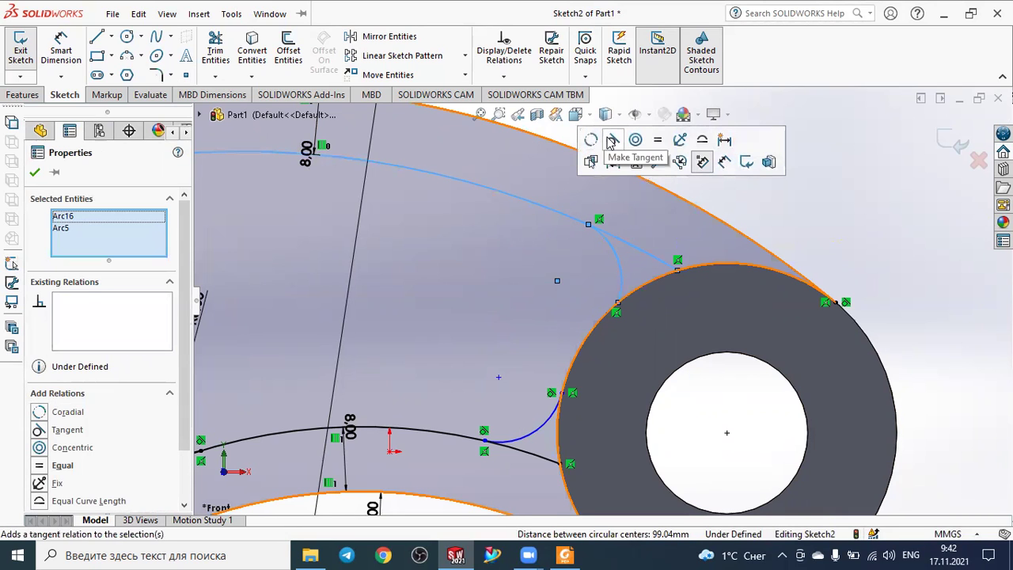
{"action": "left_click", "coordinate": [613, 140]}
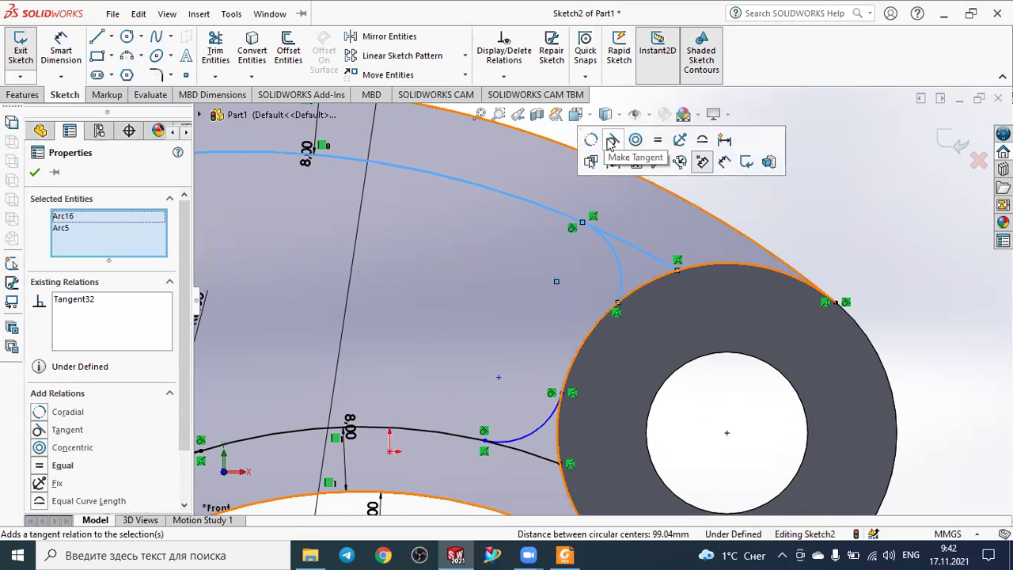
{"action": "left_click", "coordinate": [35, 175]}
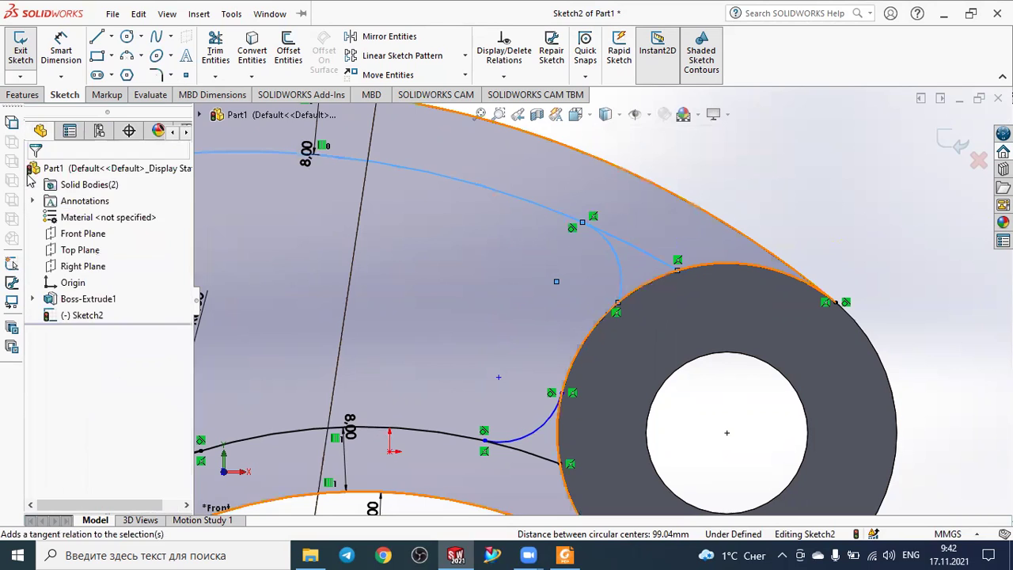
- Make the upper-right arc tangent to the right boss circle, then zoom to fit the link
{"action": "left_click", "coordinate": [624, 282]}
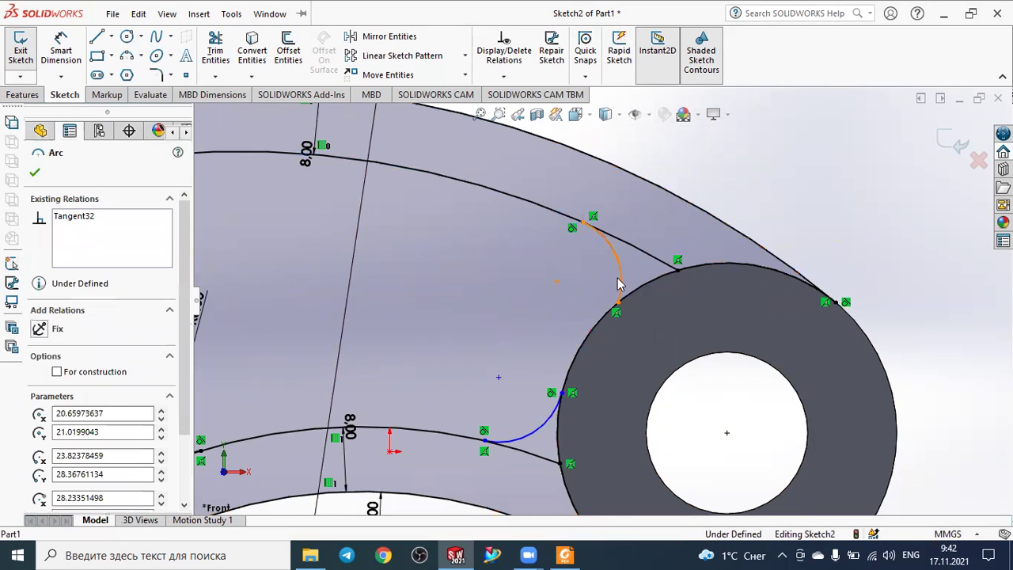
{"action": "left_click", "coordinate": [602, 319], "text": "ctrl"}
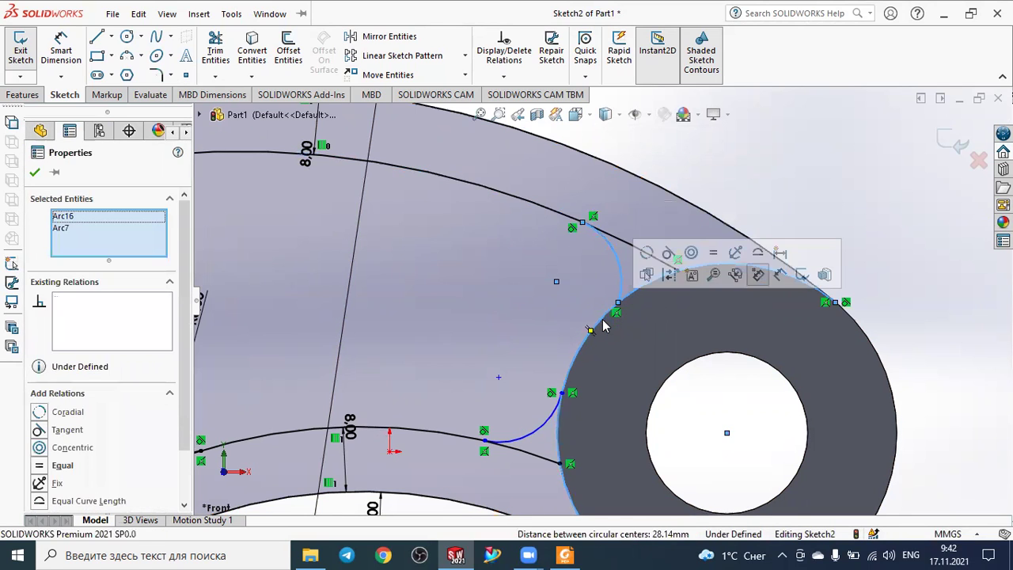
{"action": "left_click", "coordinate": [666, 257]}
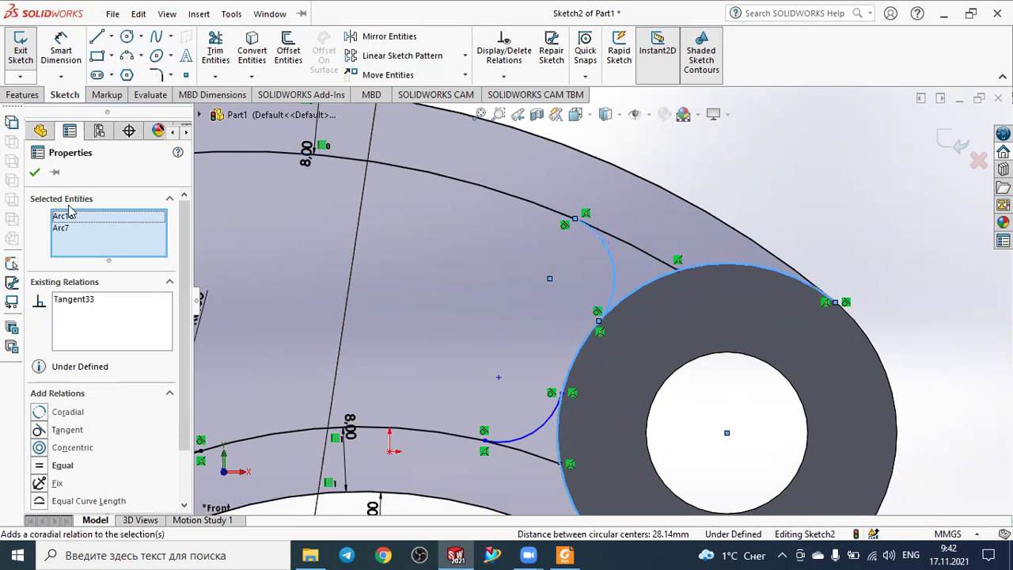
{"action": "left_click", "coordinate": [34, 173]}
{"action": "scroll", "coordinate": [368, 236], "scroll_direction": "down", "scroll_amount": 2}
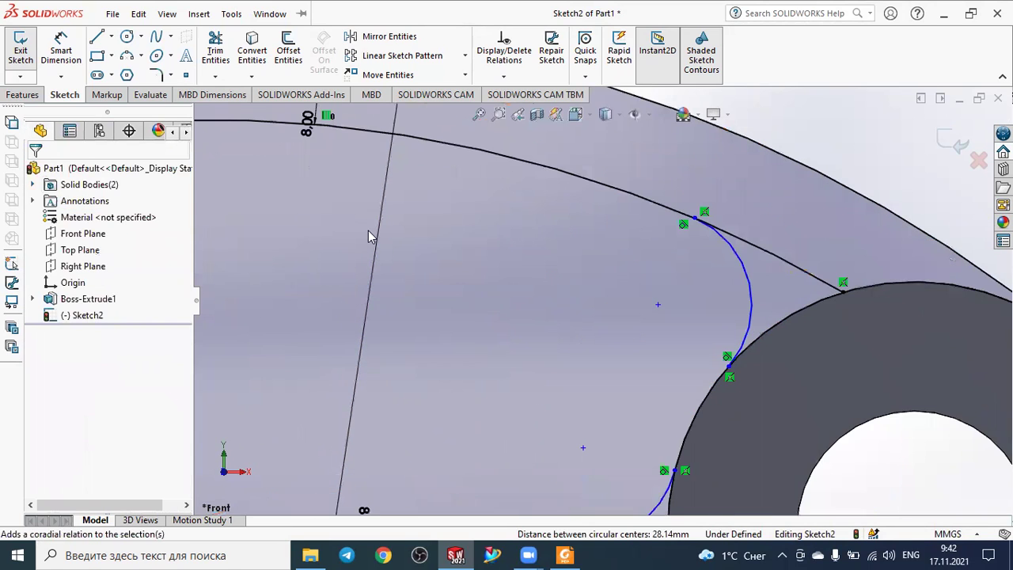
{"action": "scroll", "coordinate": [369, 231], "scroll_direction": "up", "scroll_amount": 3}
{"action": "key", "text": "z"}
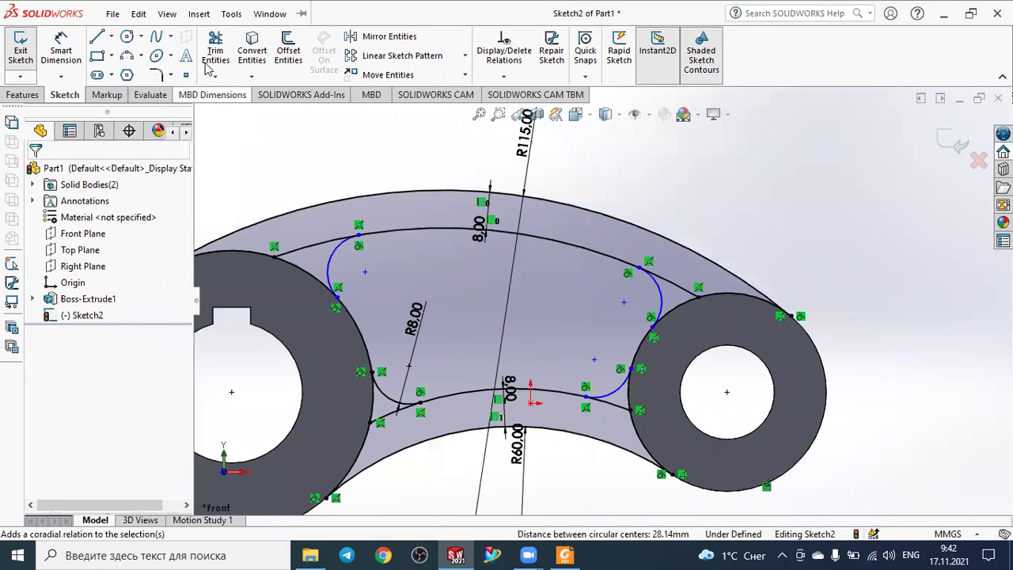
- Trim the four line stubs beyond the R8 corner arcs using Trim to closest
{"action": "left_click", "coordinate": [215, 49]}
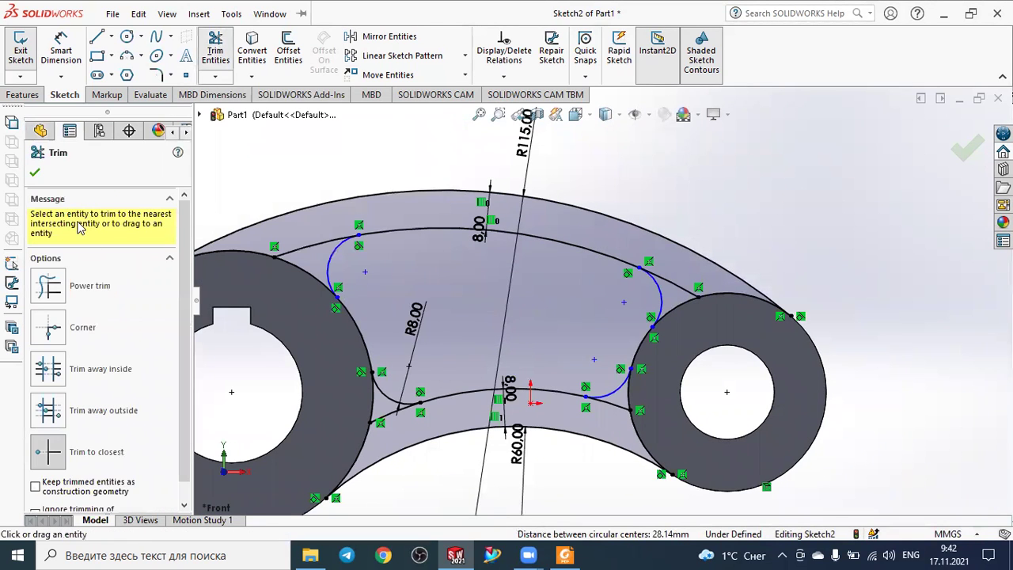
{"action": "left_click", "coordinate": [61, 451]}
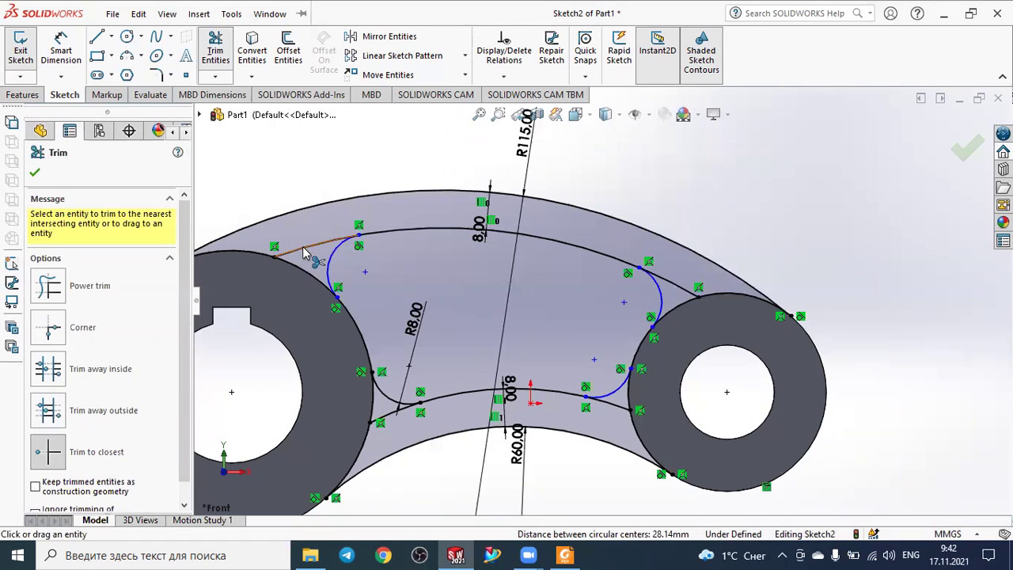
{"action": "left_click", "coordinate": [305, 250]}
{"action": "left_click", "coordinate": [389, 412]}
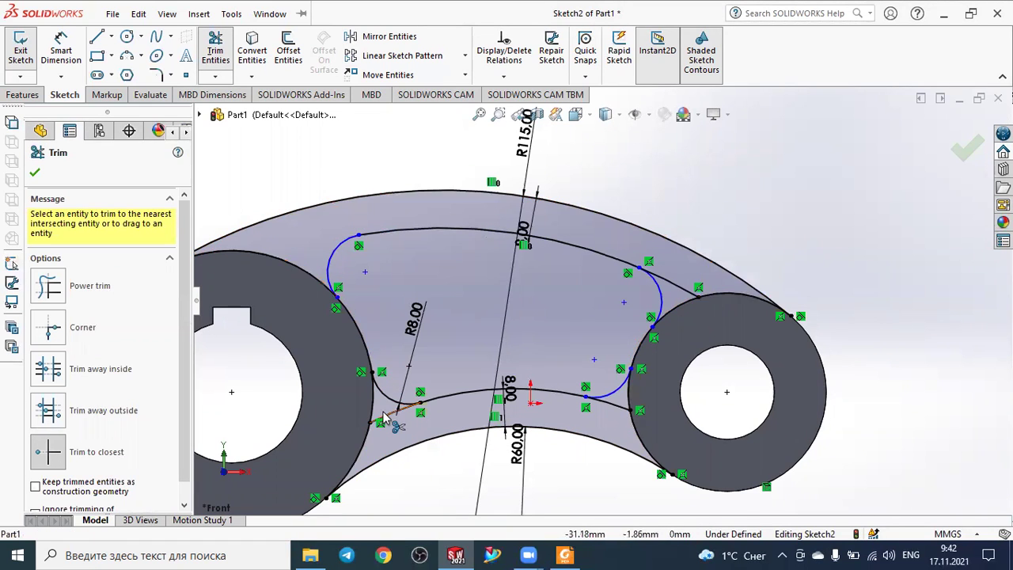
{"action": "left_click", "coordinate": [618, 412]}
{"action": "left_click", "coordinate": [677, 290]}
{"action": "scroll", "coordinate": [678, 282], "scroll_direction": "down", "scroll_amount": 1}
{"action": "scroll", "coordinate": [675, 277], "scroll_direction": "up", "scroll_amount": 2}
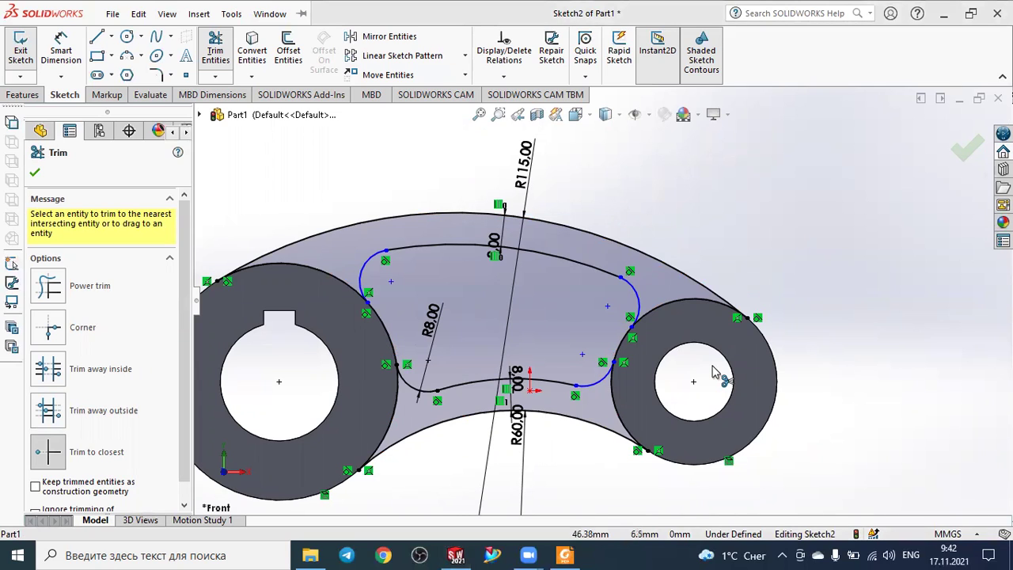
{"action": "left_click", "coordinate": [567, 553]}
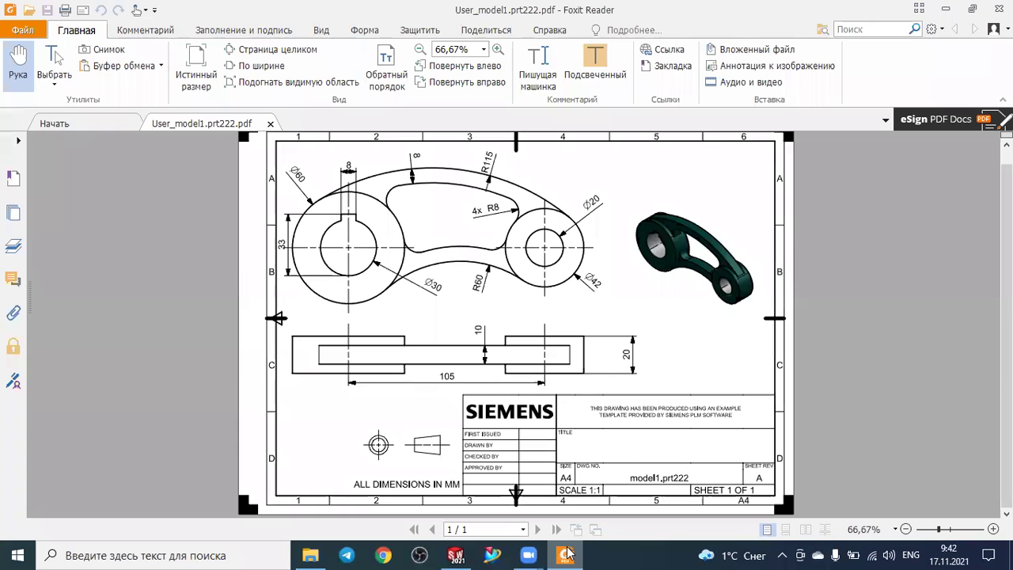
{"action": "left_click", "coordinate": [568, 552]}
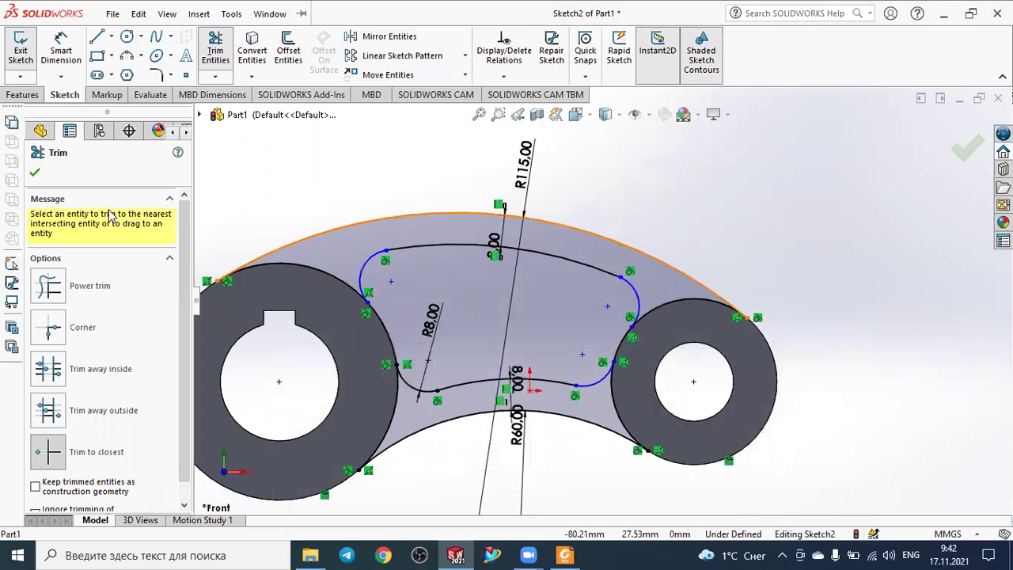
- Set up a Mid Plane boss extrusion of Sketch2's upper and lower web regions
{"action": "left_click", "coordinate": [35, 172]}
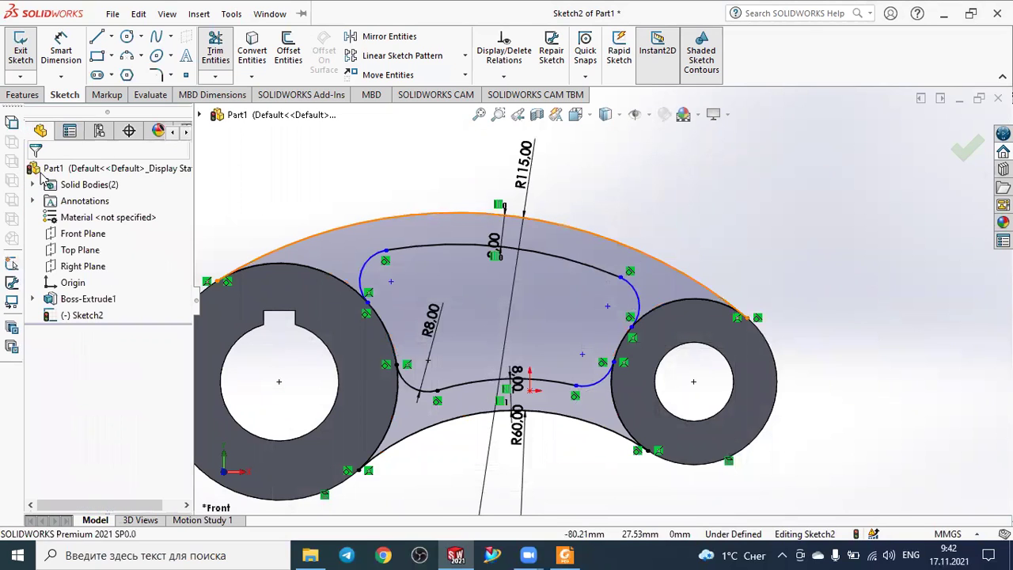
{"action": "left_click", "coordinate": [36, 95]}
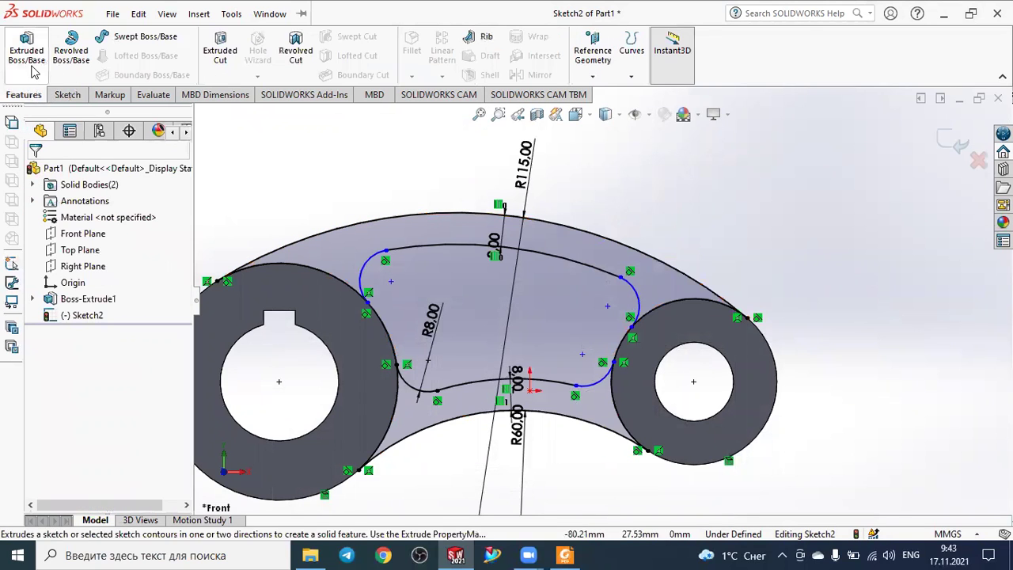
{"action": "left_click", "coordinate": [27, 47]}
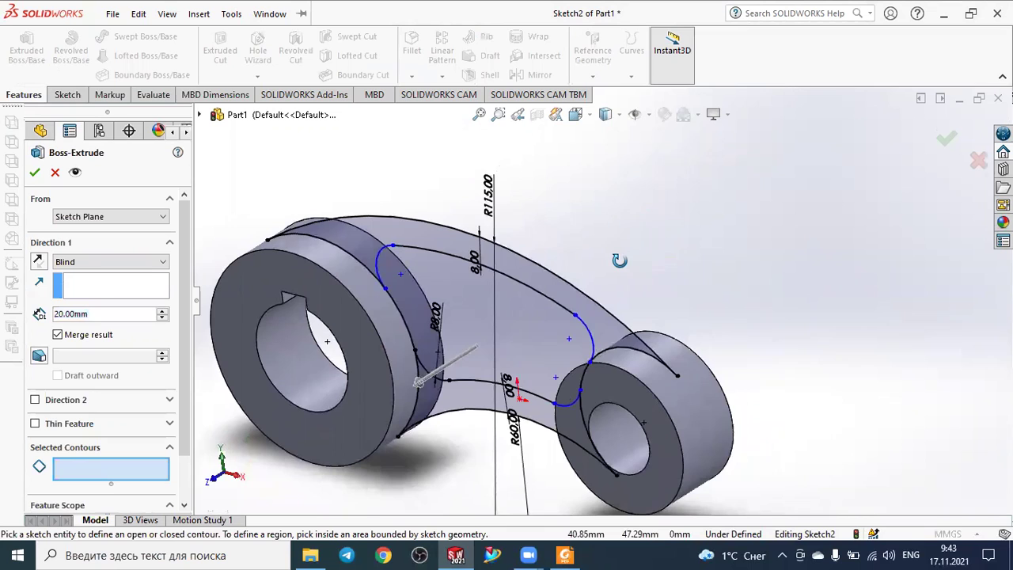
{"action": "middle_click_drag", "start_coordinate": [619, 260], "coordinate": [638, 266]}
{"action": "left_click", "coordinate": [560, 277]}
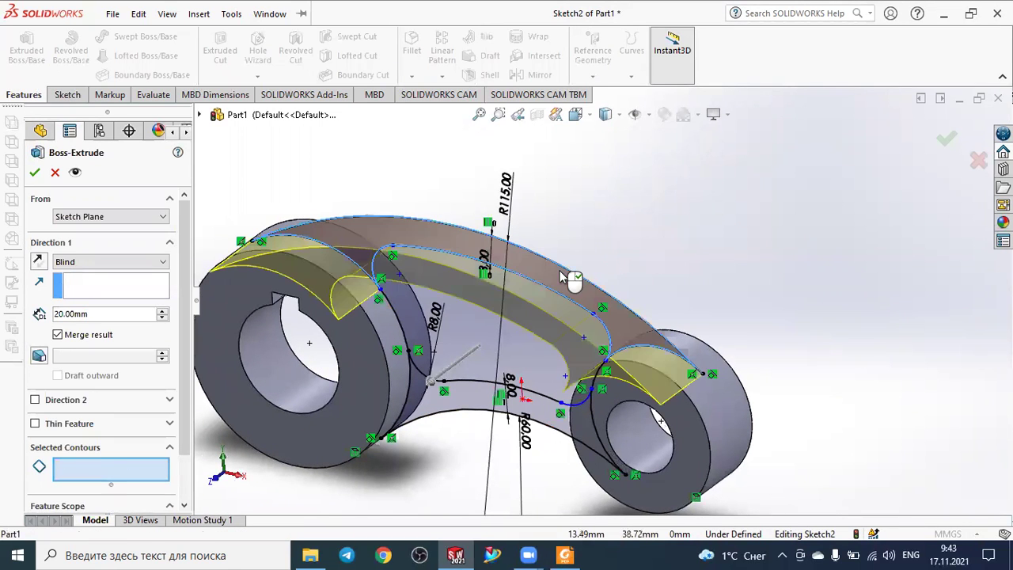
{"action": "left_click", "coordinate": [450, 404]}
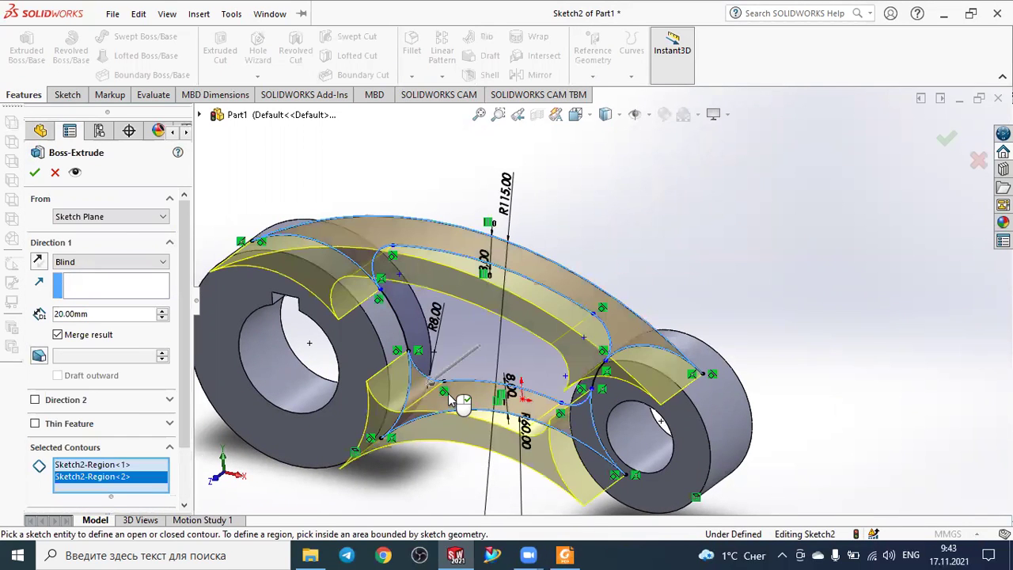
{"action": "left_click", "coordinate": [87, 262]}
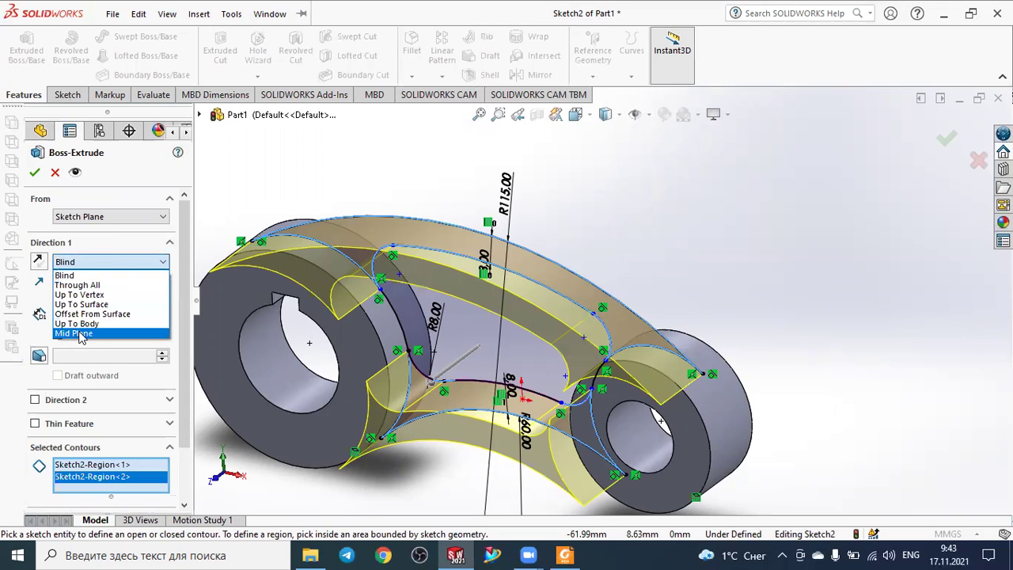
{"action": "left_click", "coordinate": [75, 334]}
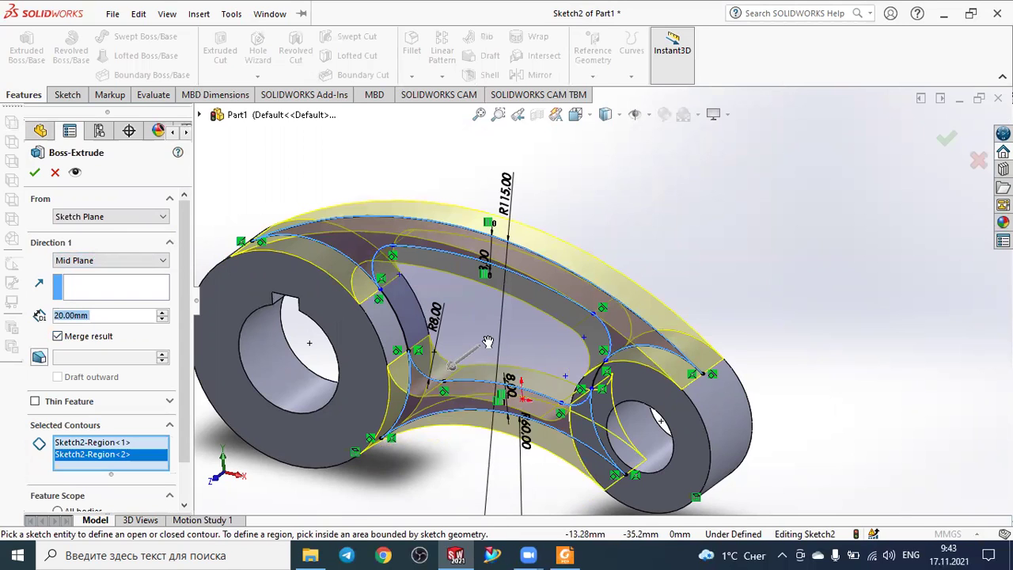
{"action": "key", "text": "alt+Tab"}
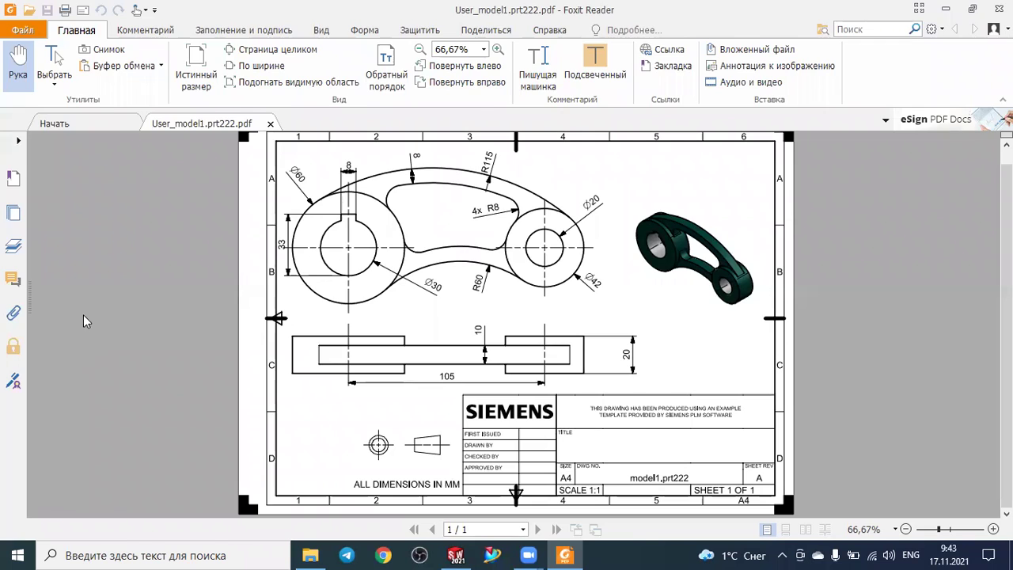
{"action": "key", "text": "alt+Tab"}
- Set the web extrusion depth to 10 mm and accept Boss-Extrude2
{"action": "type", "text": "5"}
{"action": "key", "text": "Return"}
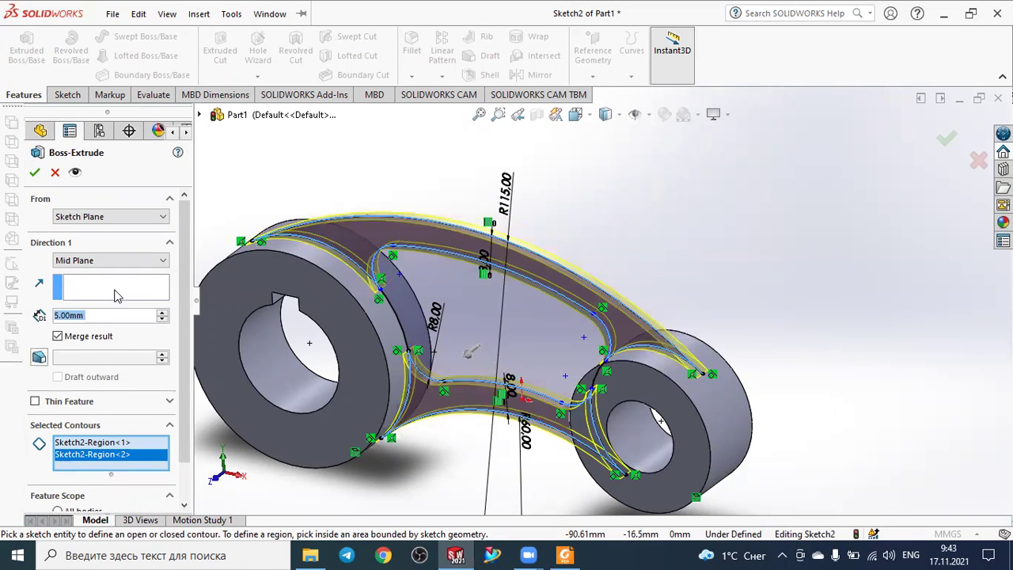
{"action": "mouse_move", "coordinate": [601, 203]}
{"action": "middle_mouse_down"}
{"action": "mouse_move", "coordinate": [572, 223]}
{"action": "mouse_move", "coordinate": [552, 267]}
{"action": "middle_mouse_up"}
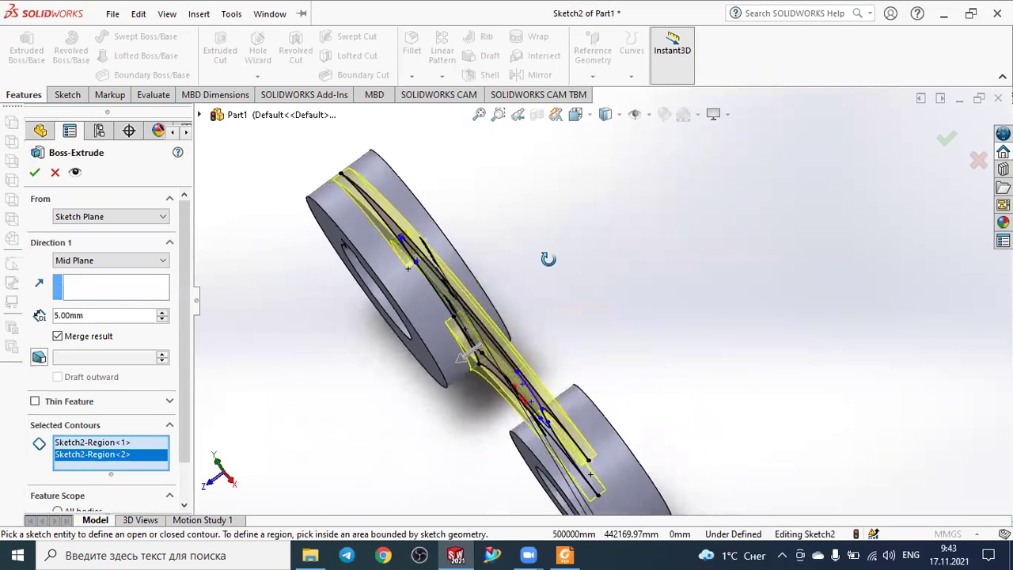
{"action": "double_click", "coordinate": [88, 315]}
{"action": "type", "text": "1"}
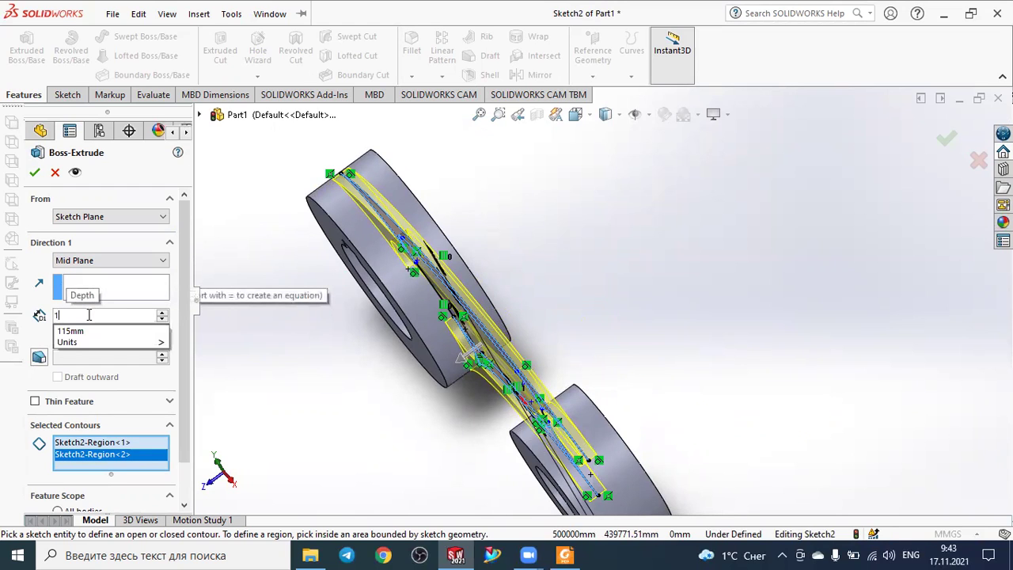
{"action": "type", "text": "0"}
{"action": "key", "text": "Return"}
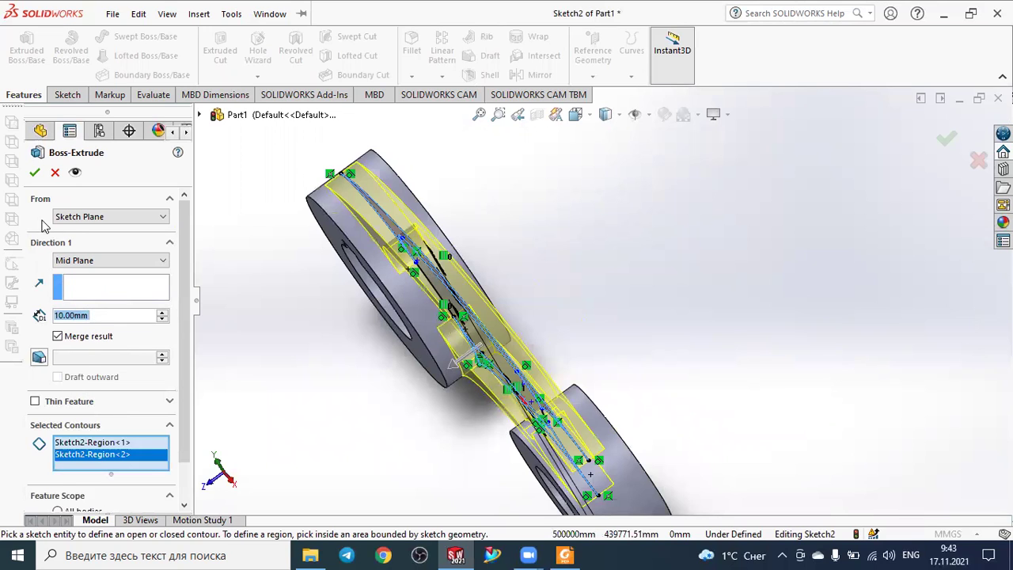
{"action": "left_click", "coordinate": [36, 173]}
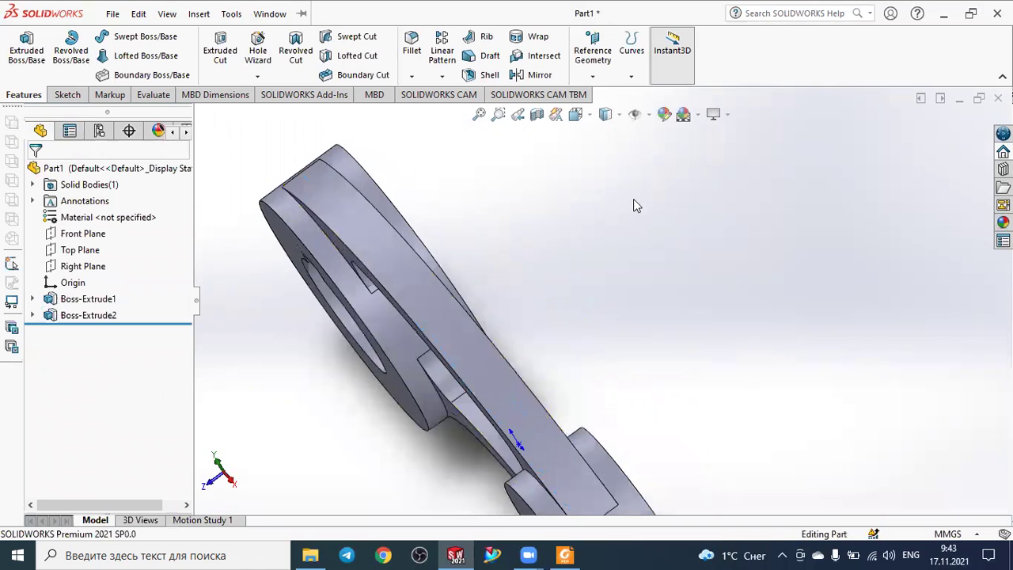
- Rotate and zoom out so the entire finished link part is visible
{"action": "middle_click_drag", "start_coordinate": [664, 209], "coordinate": [564, 237]}
{"action": "scroll", "coordinate": [600, 228], "scroll_direction": "up", "scroll_amount": 3}
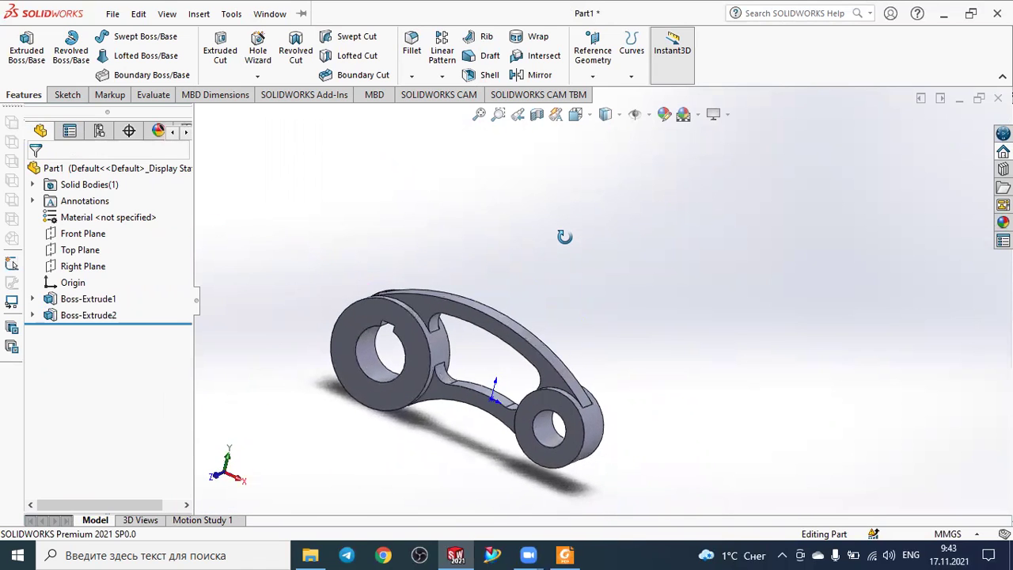
- Apply the orange-brown colour appearance to the whole link body
{"action": "left_click", "coordinate": [662, 114]}
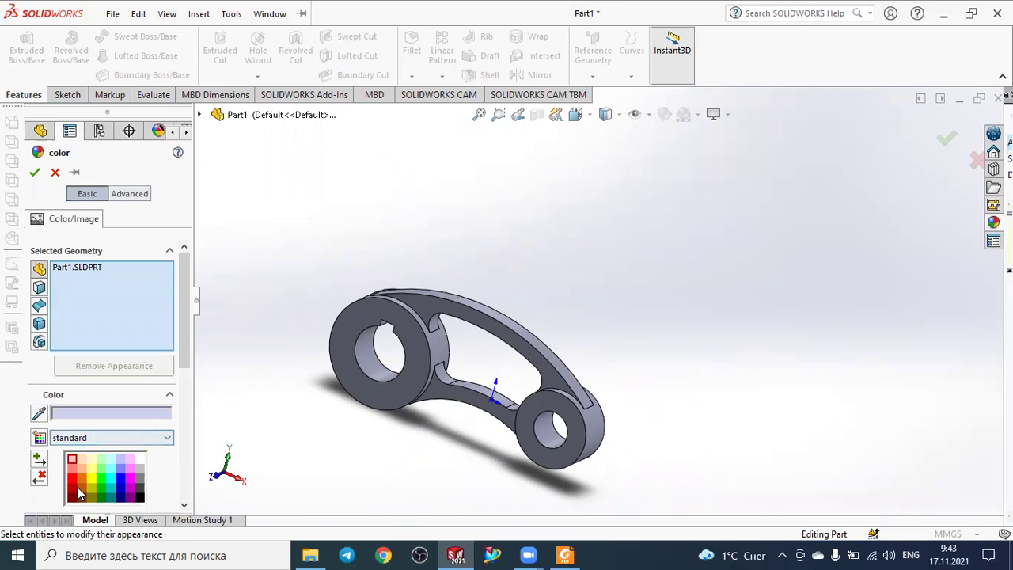
{"action": "left_click", "coordinate": [78, 494]}
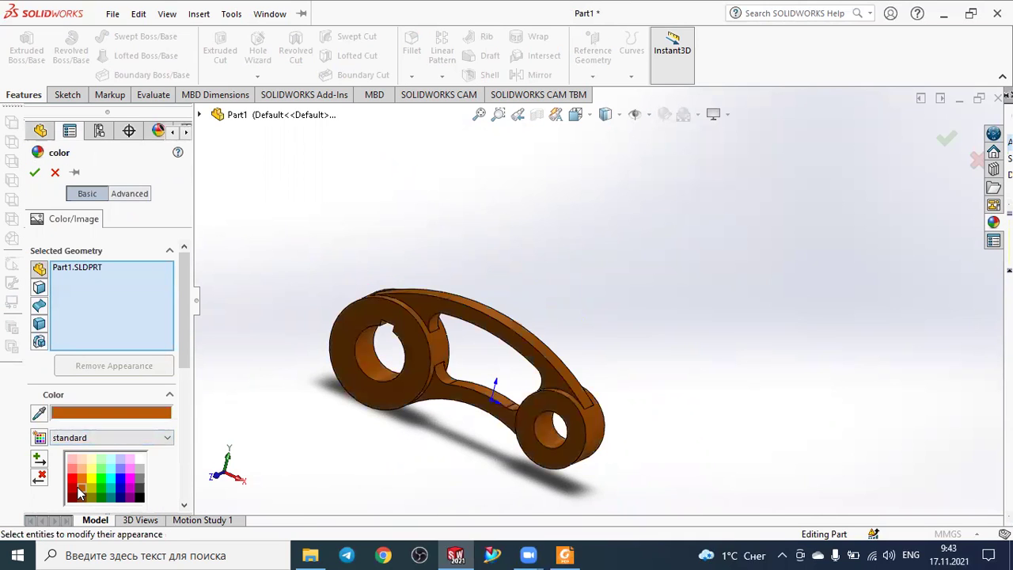
{"action": "left_click", "coordinate": [34, 174]}
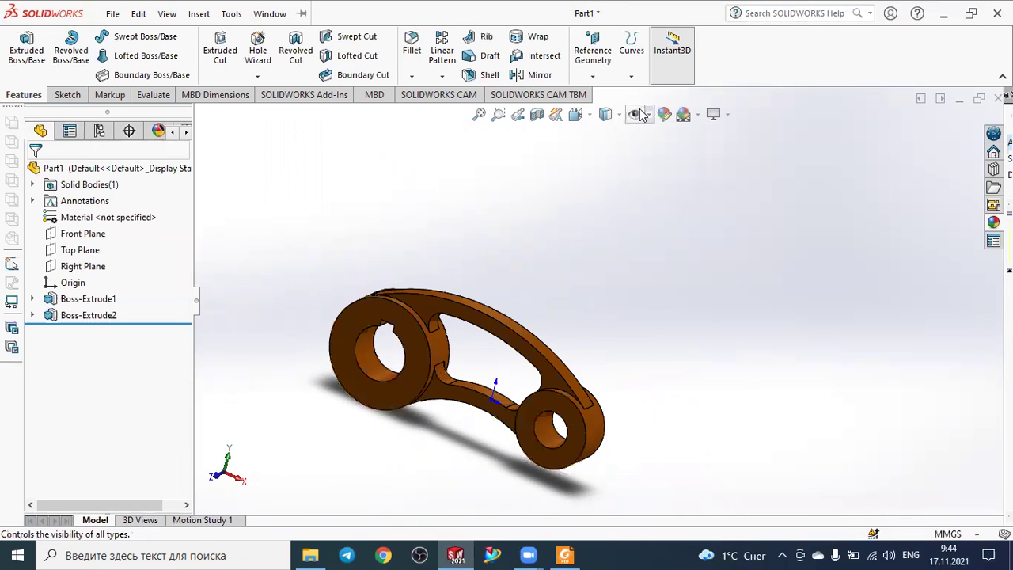
- Switch the finished orange-brown link to the Isometric view orientation
{"action": "left_click", "coordinate": [576, 115]}
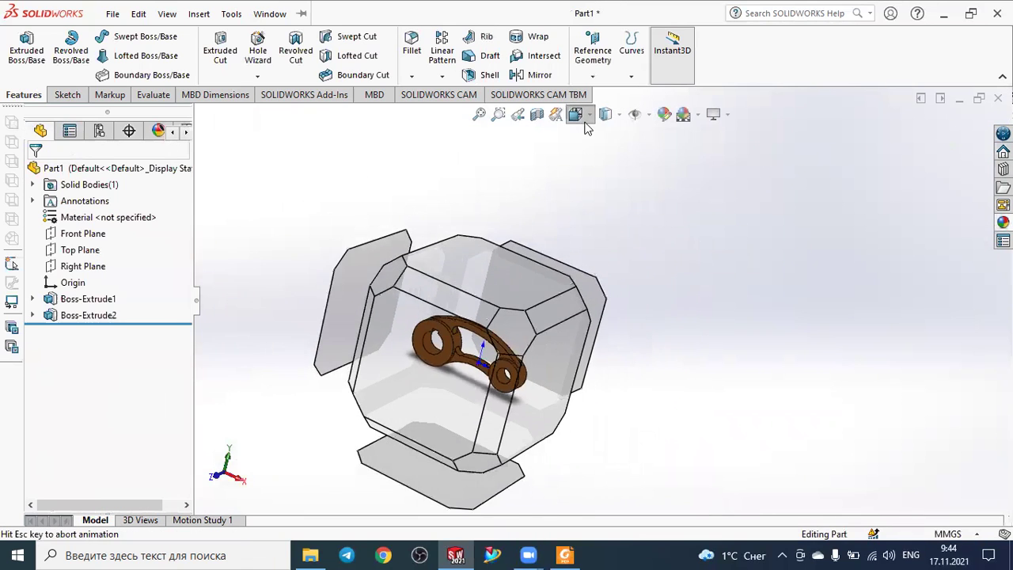
{"action": "left_click", "coordinate": [661, 157]}
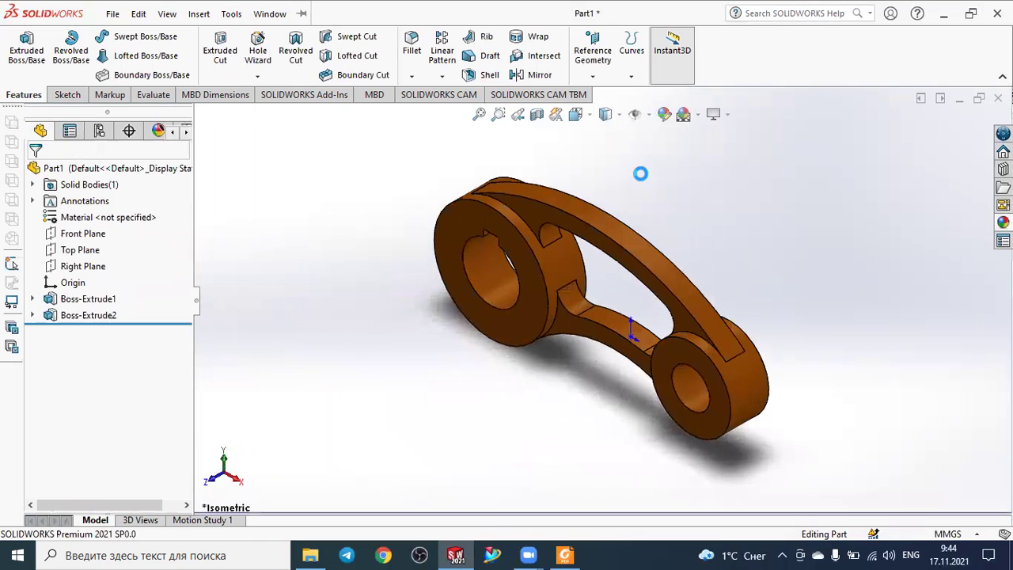